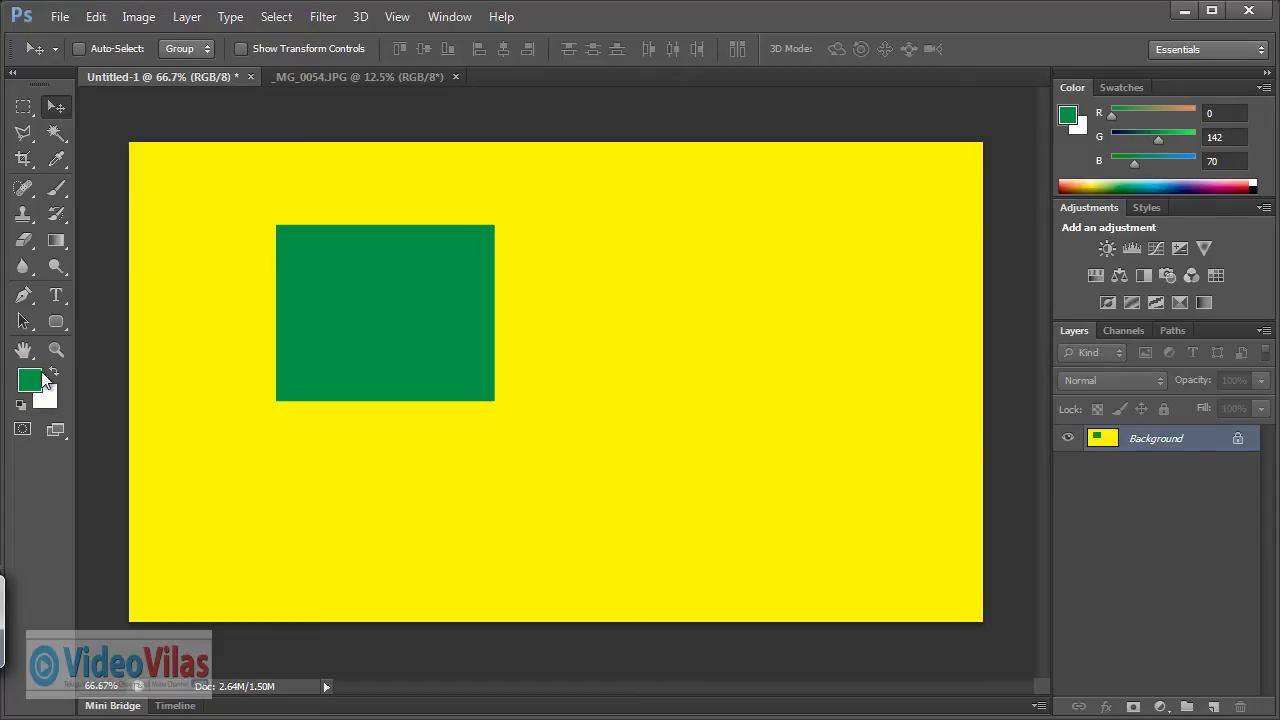
- Zoom into the green rectangle's corner with the Zoom tool, up to the maximum 3200%
{"action": "left_click", "coordinate": [58, 349]}
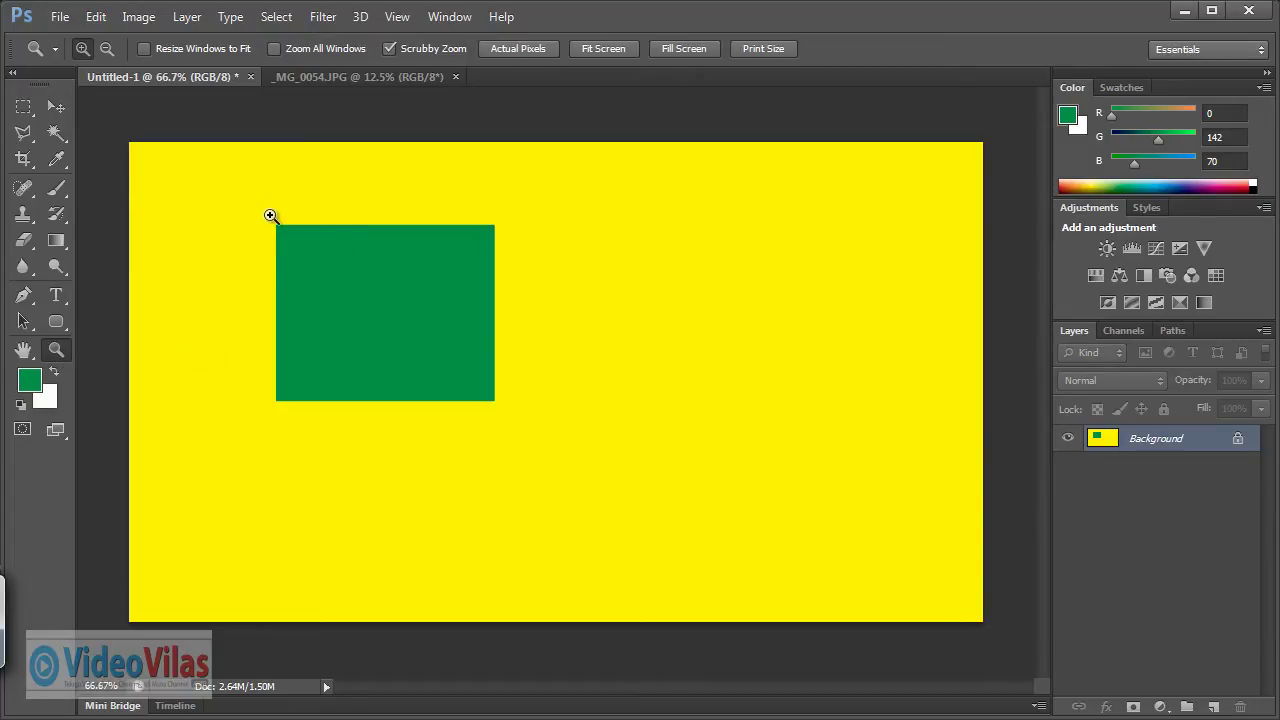
{"action": "left_click_drag", "start_coordinate": [270, 215], "coordinate": [457, 334]}
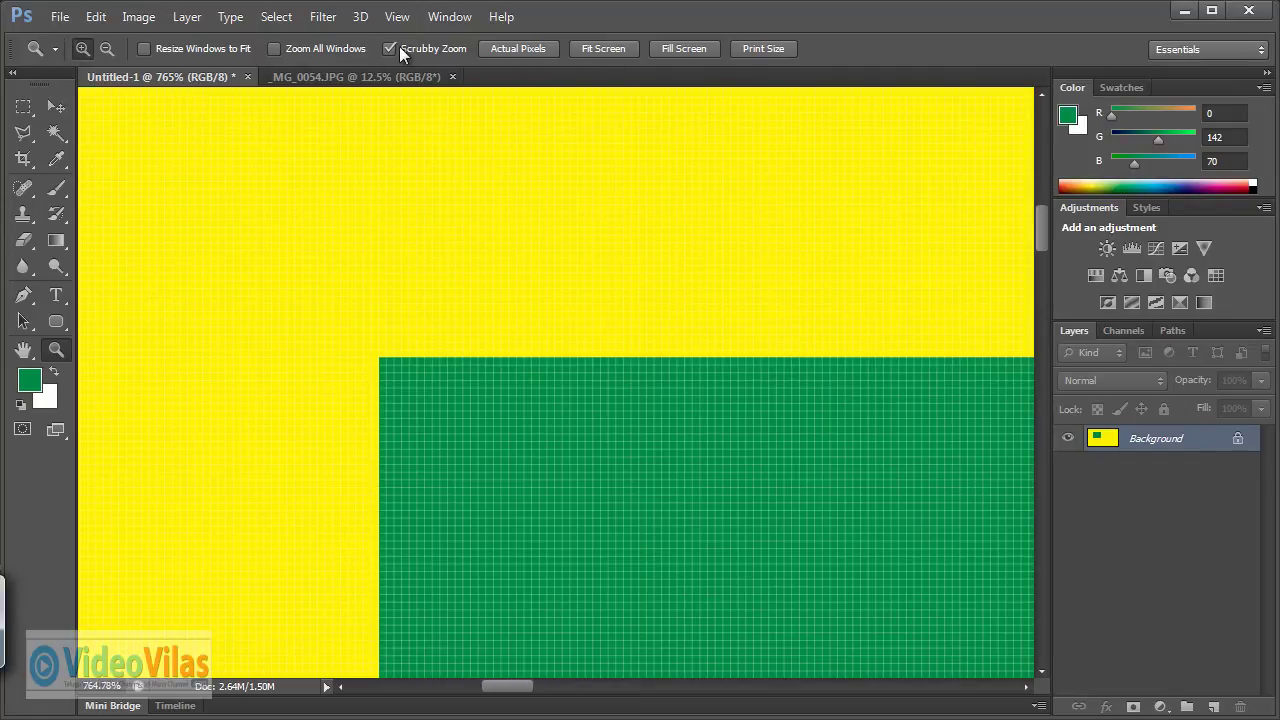
{"action": "left_click", "coordinate": [506, 458]}
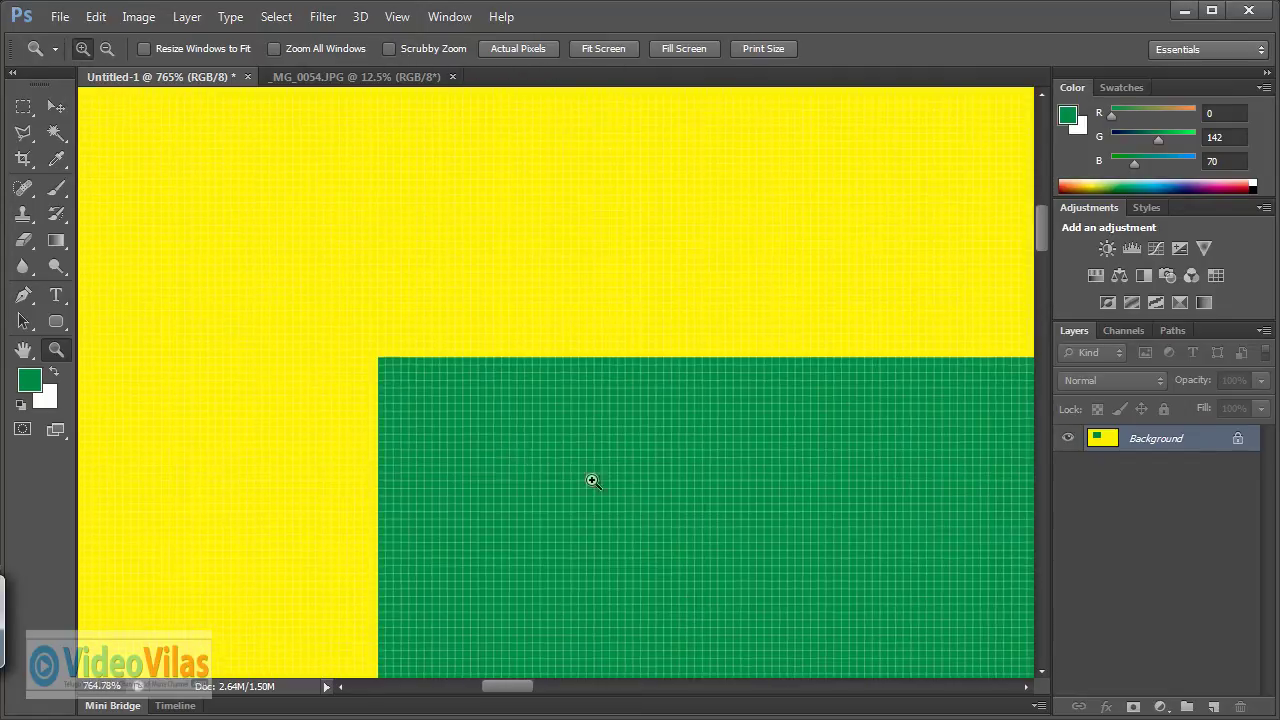
{"action": "left_click_drag", "start_coordinate": [339, 327], "coordinate": [599, 549]}
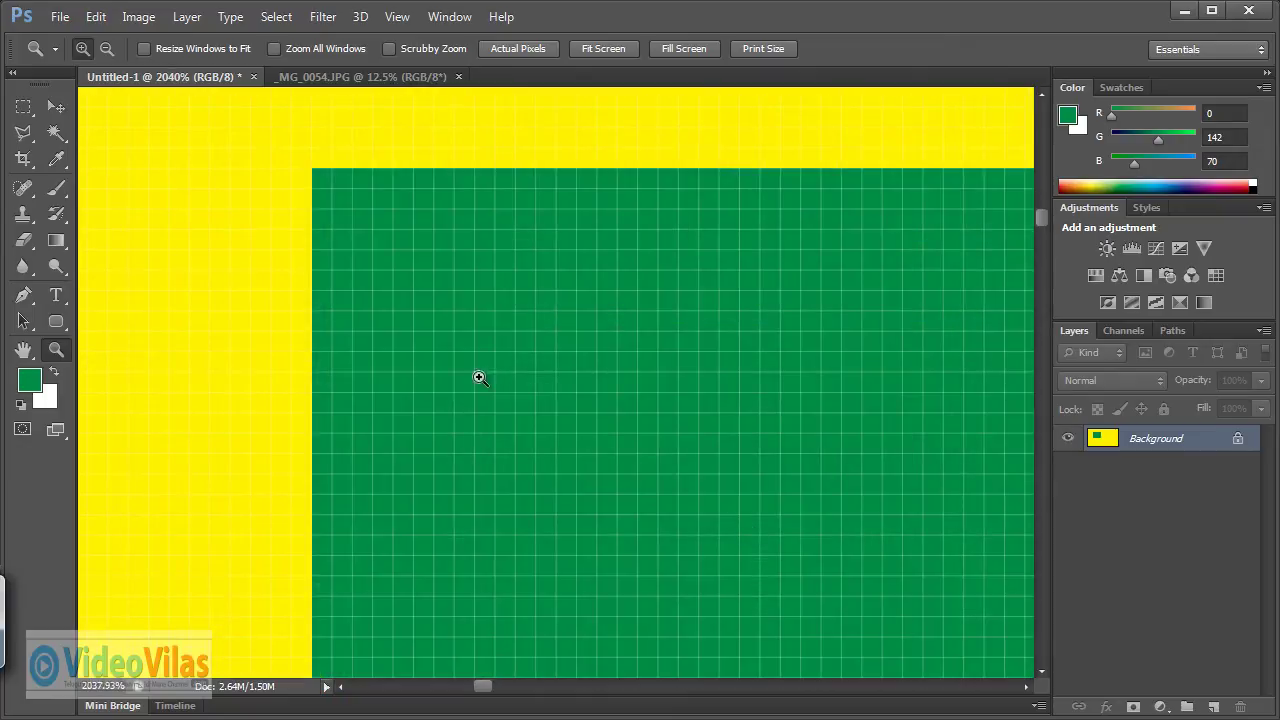
{"action": "left_click", "coordinate": [514, 360]}
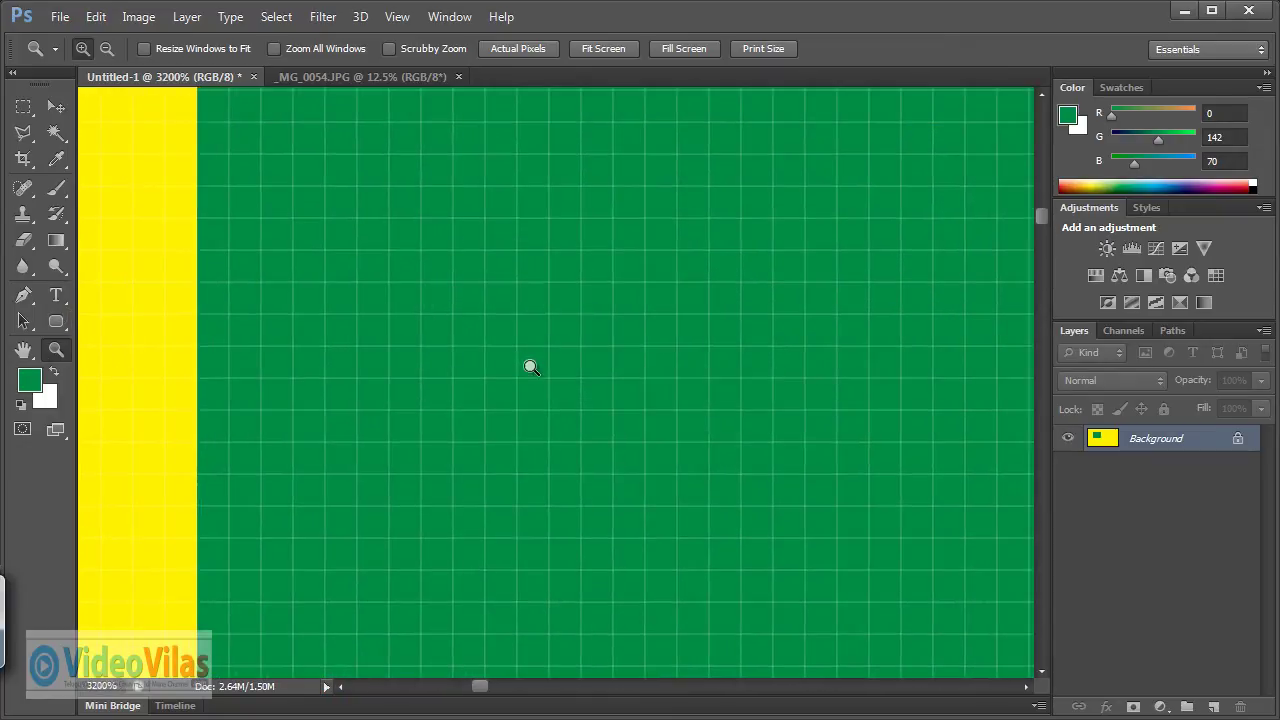
- Alt-click to zoom out step by step from 3200% down to 300%
{"action": "left_click", "coordinate": [463, 371], "text": "alt"}
{"action": "left_click", "coordinate": [500, 380], "text": "alt"}
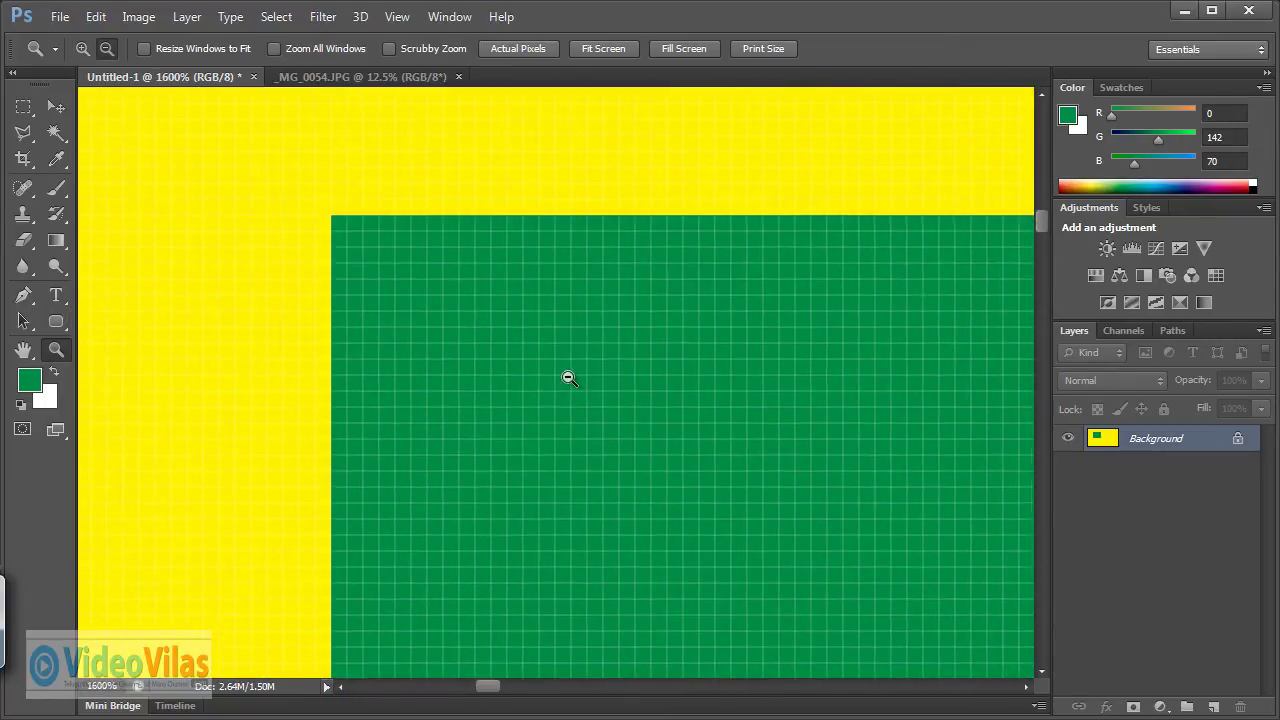
{"action": "left_click", "coordinate": [568, 375], "text": "alt"}
{"action": "left_click", "coordinate": [911, 517], "text": "alt"}
{"action": "left_click", "coordinate": [940, 543], "text": "alt"}
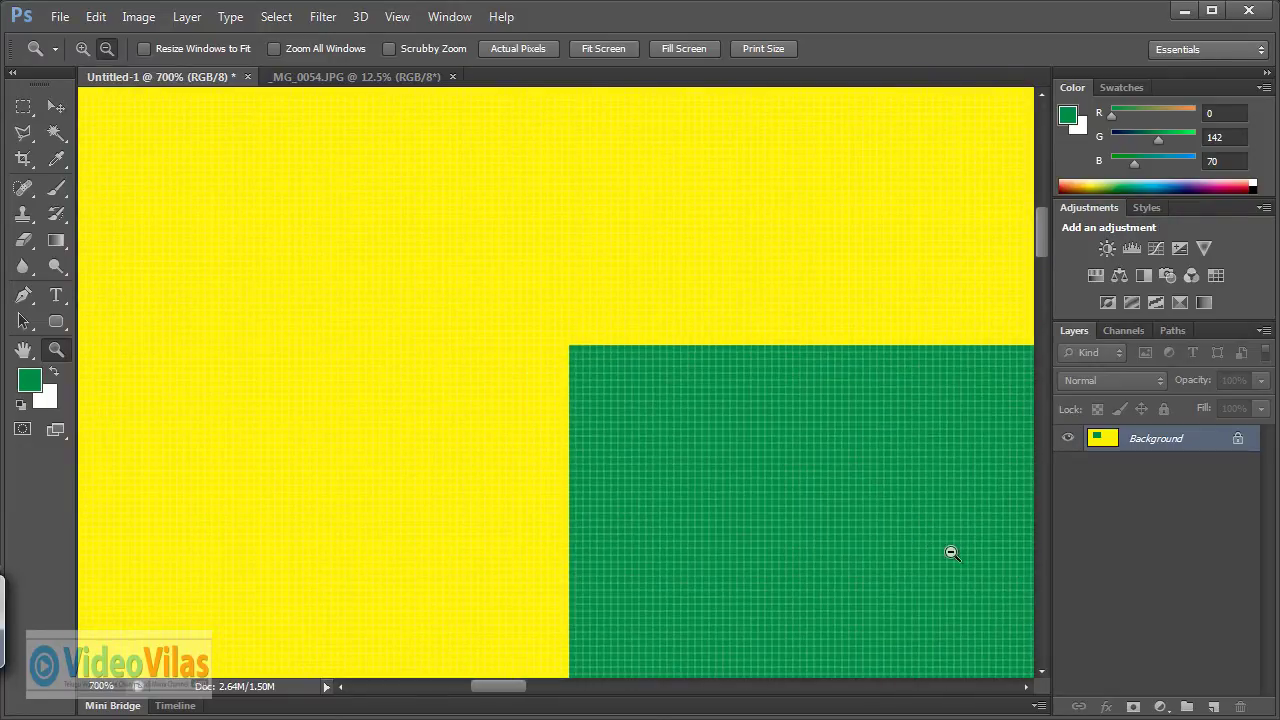
{"action": "left_click", "coordinate": [948, 551], "text": "alt"}
{"action": "left_click", "coordinate": [876, 533], "text": "alt"}
{"action": "left_click", "coordinate": [877, 531], "text": "alt"}
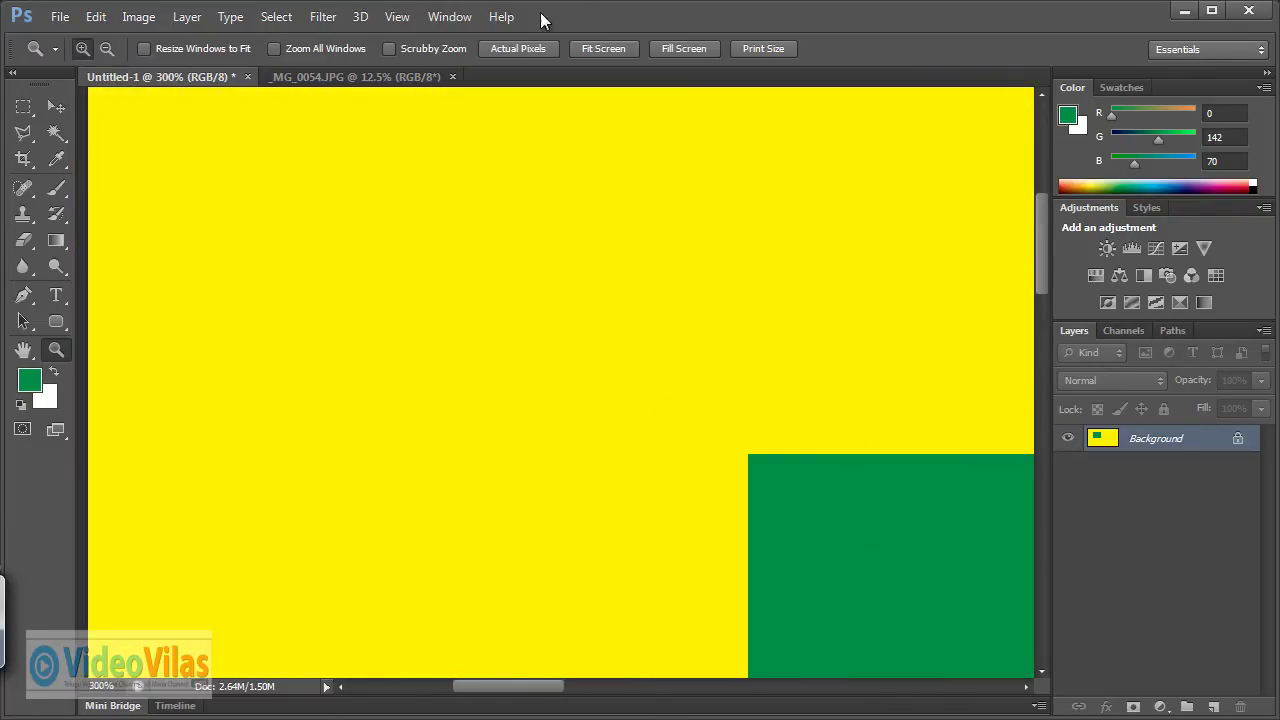
- Show the canvas at Actual Pixels, fit it to screen, then marquee-zoom onto the green rectangle
{"action": "left_click", "coordinate": [506, 49]}
{"action": "left_click", "coordinate": [603, 49]}
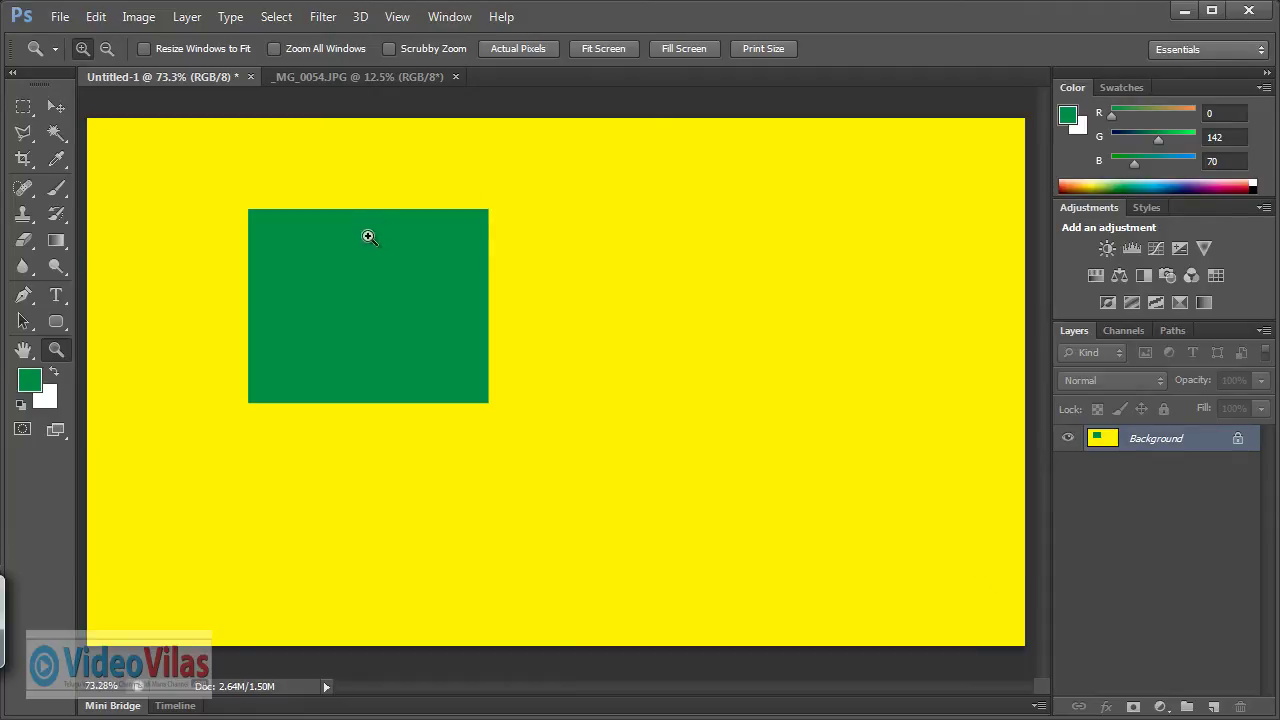
{"action": "left_click_drag", "start_coordinate": [240, 204], "coordinate": [492, 408]}
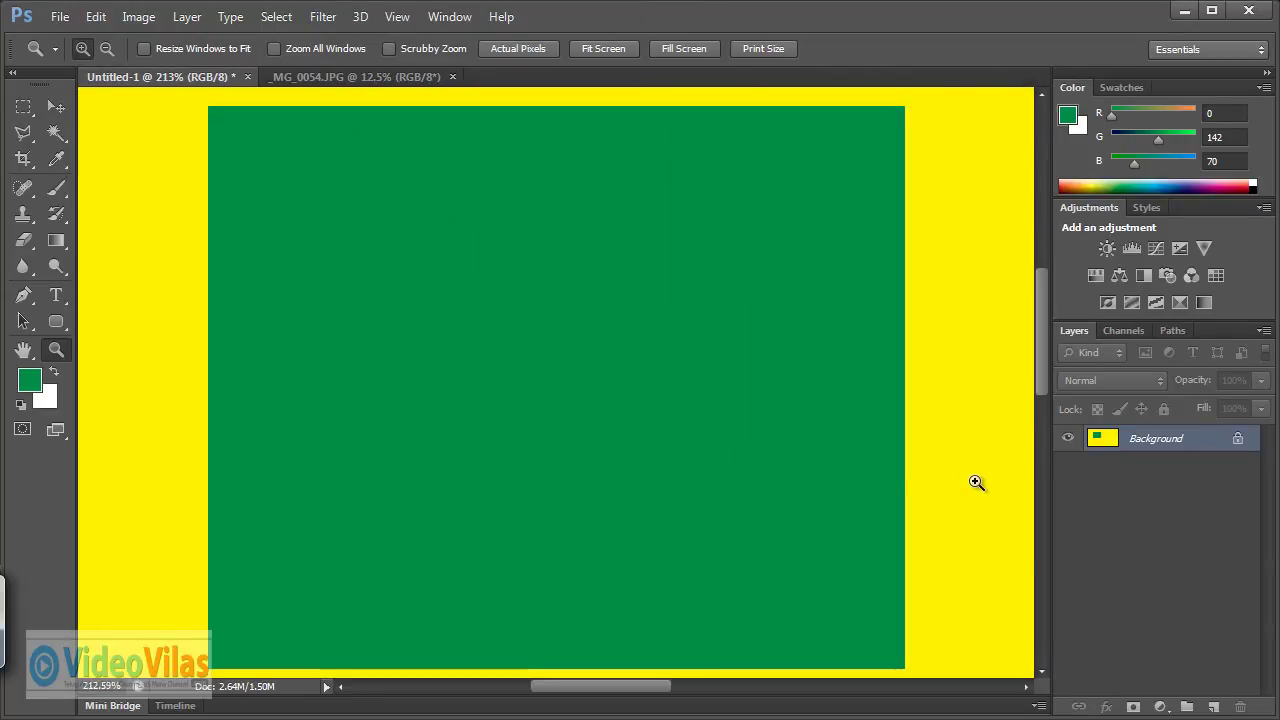
- Add the yellow bold word 'TEXT' on the green rectangle as a type layer and commit it
{"action": "left_click", "coordinate": [56, 297]}
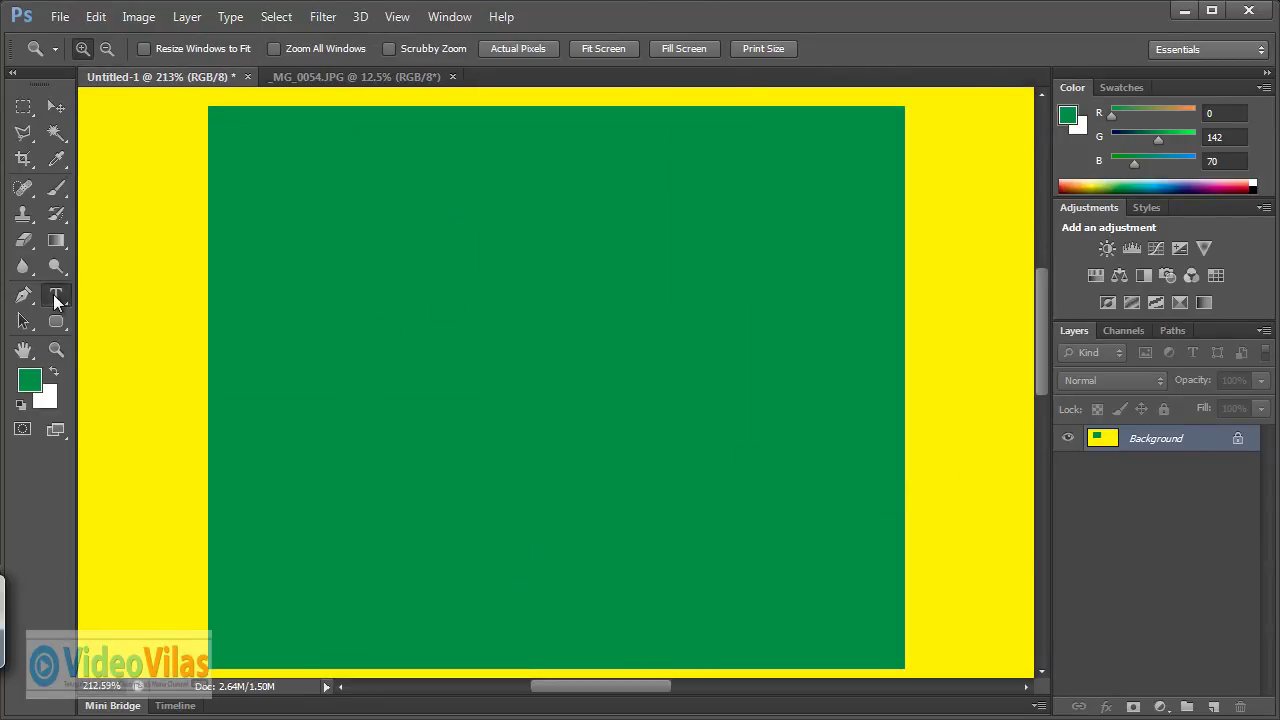
{"action": "left_click", "coordinate": [370, 420]}
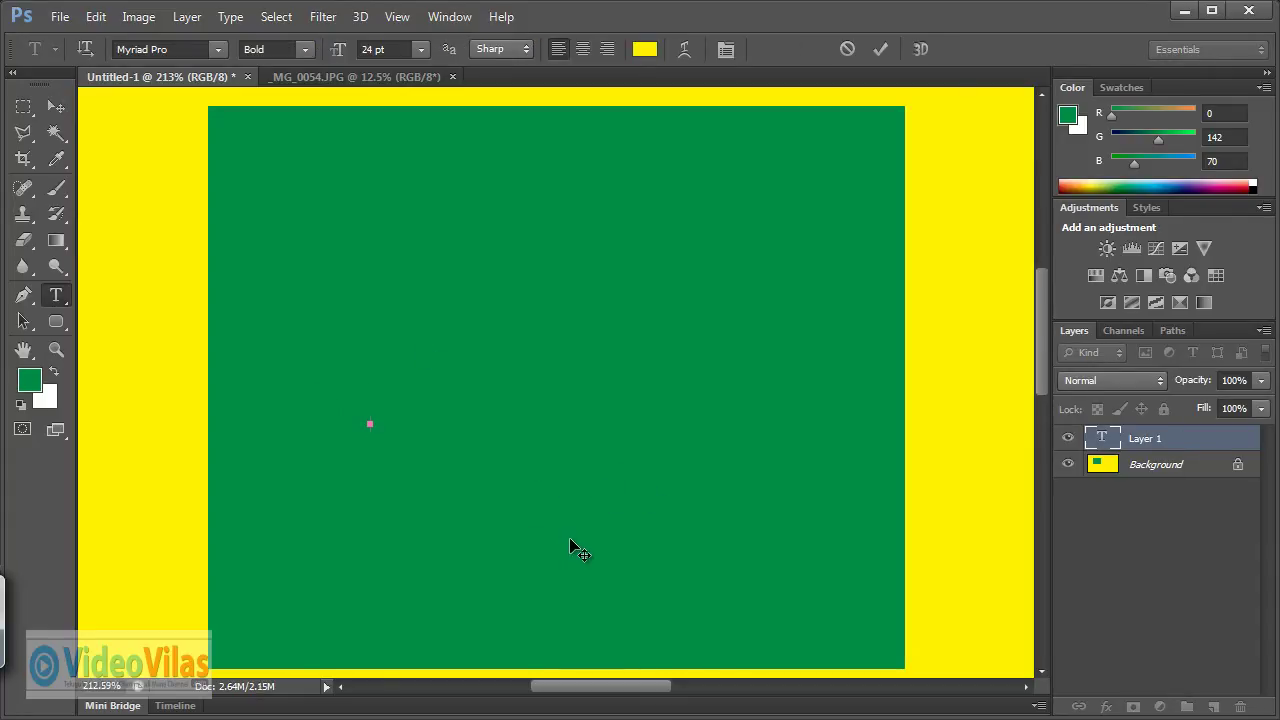
{"action": "type", "text": "T"}
{"action": "type", "text": "EXT"}
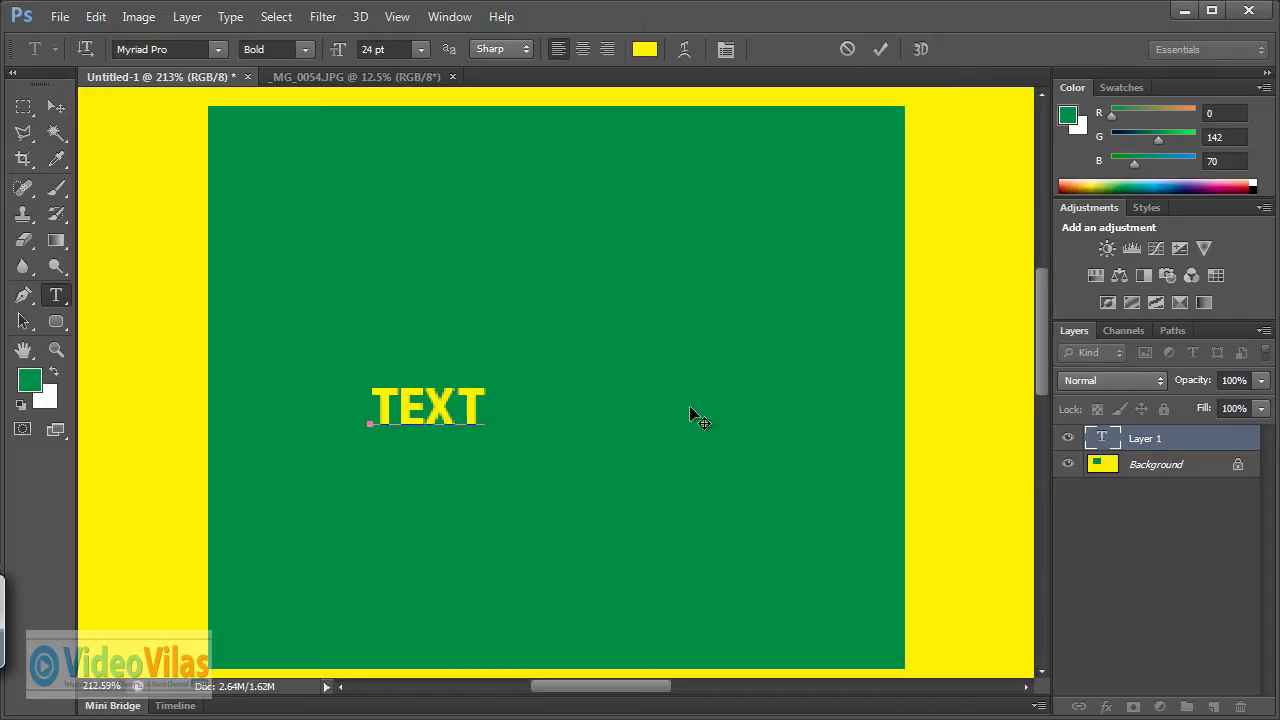
{"action": "left_click", "coordinate": [60, 104]}
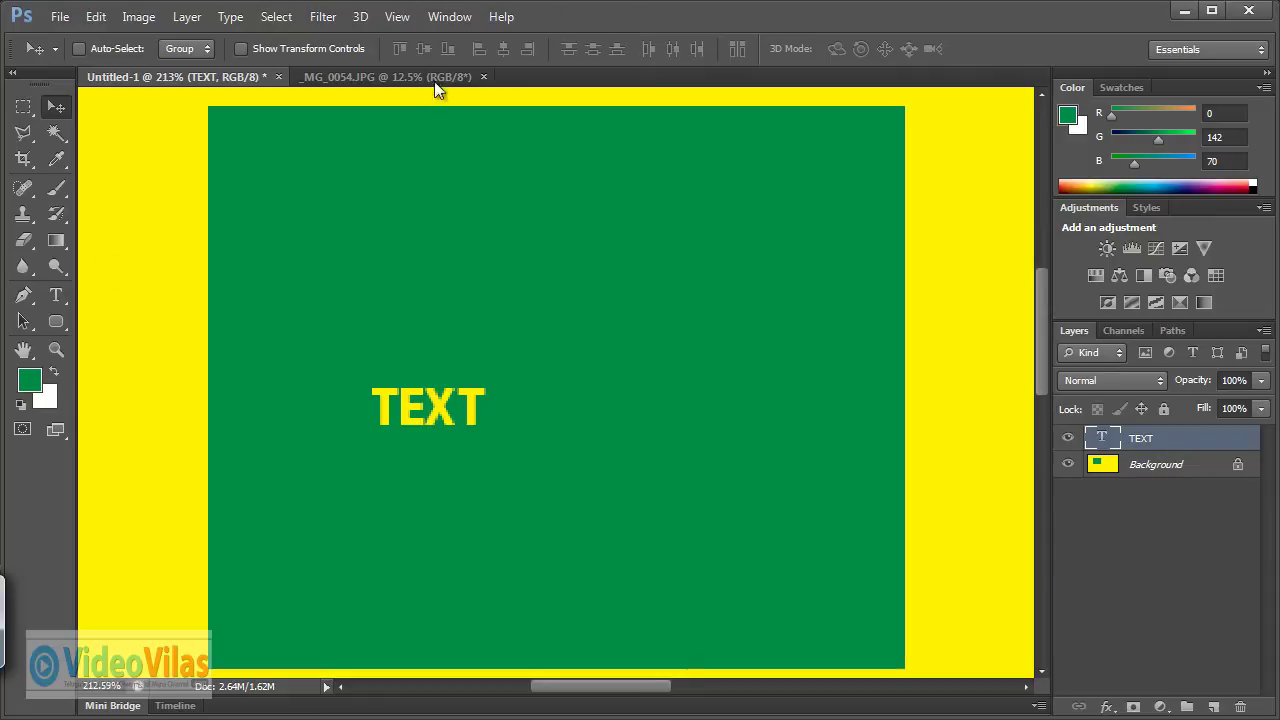
- Fit the whole canvas on screen with View > Fit on Screen, then dismiss the View menu
{"action": "left_click", "coordinate": [397, 16]}
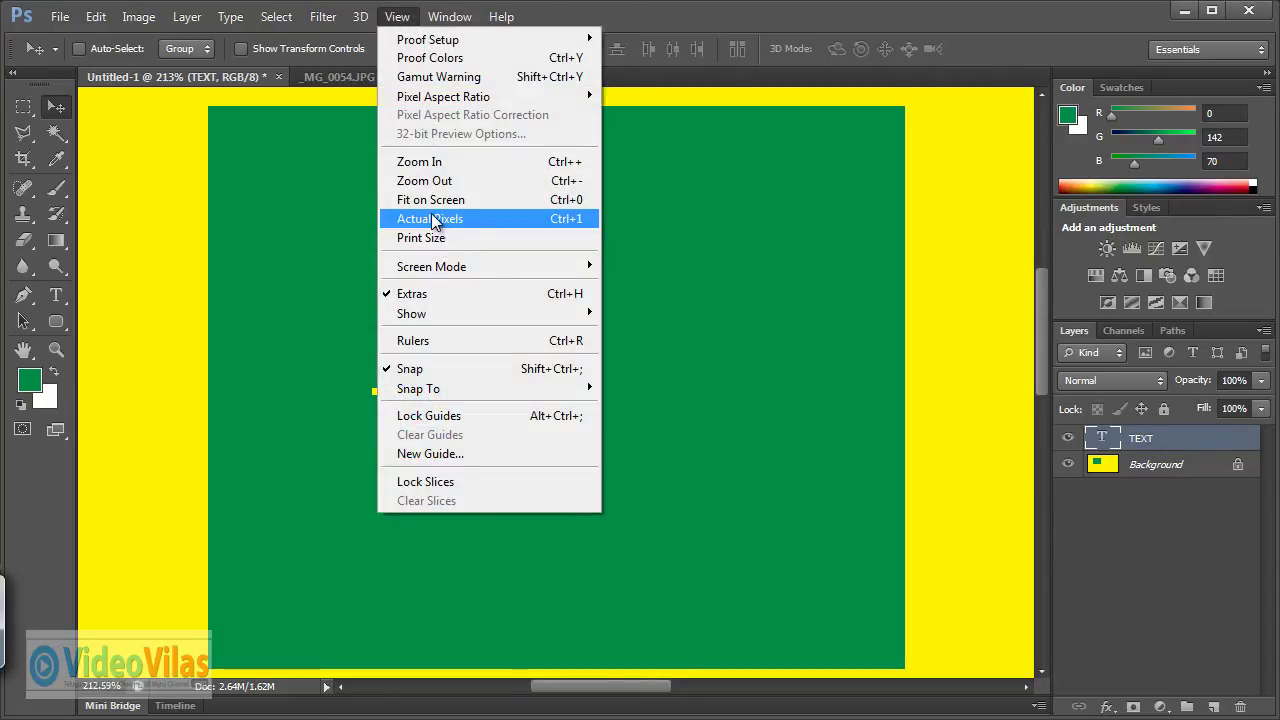
{"action": "left_click", "coordinate": [430, 199]}
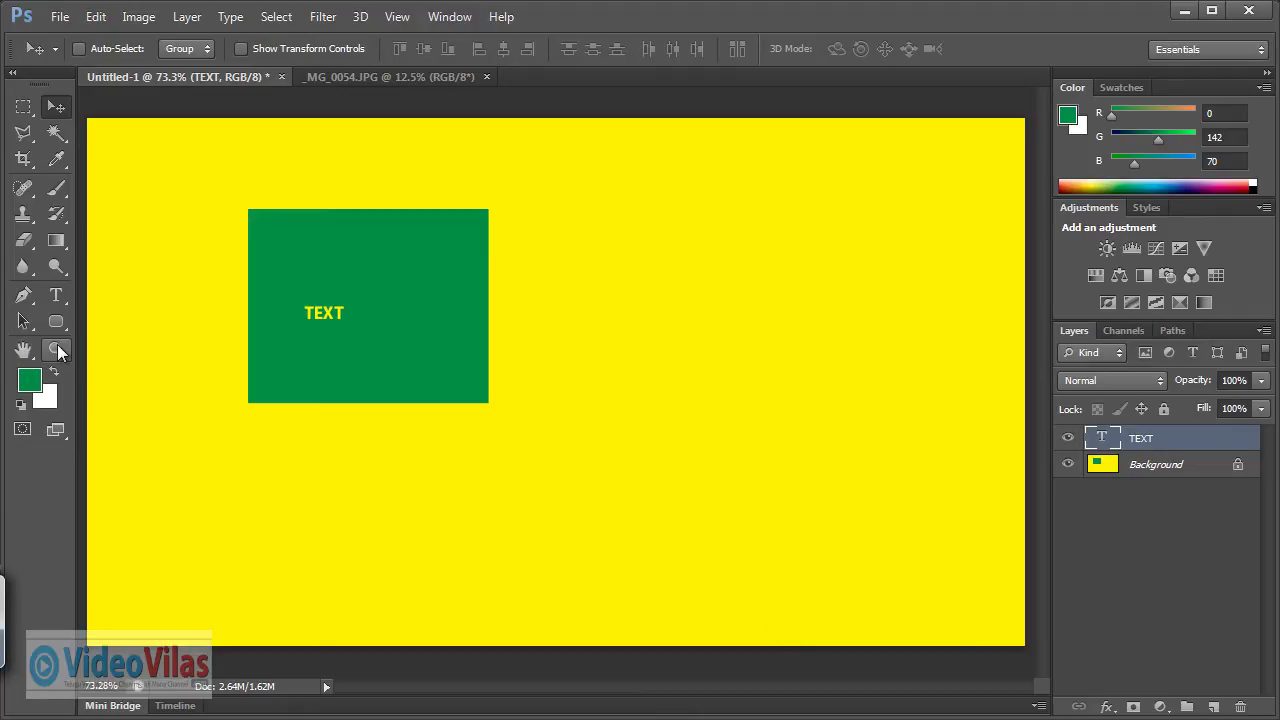
{"action": "left_click", "coordinate": [397, 17]}
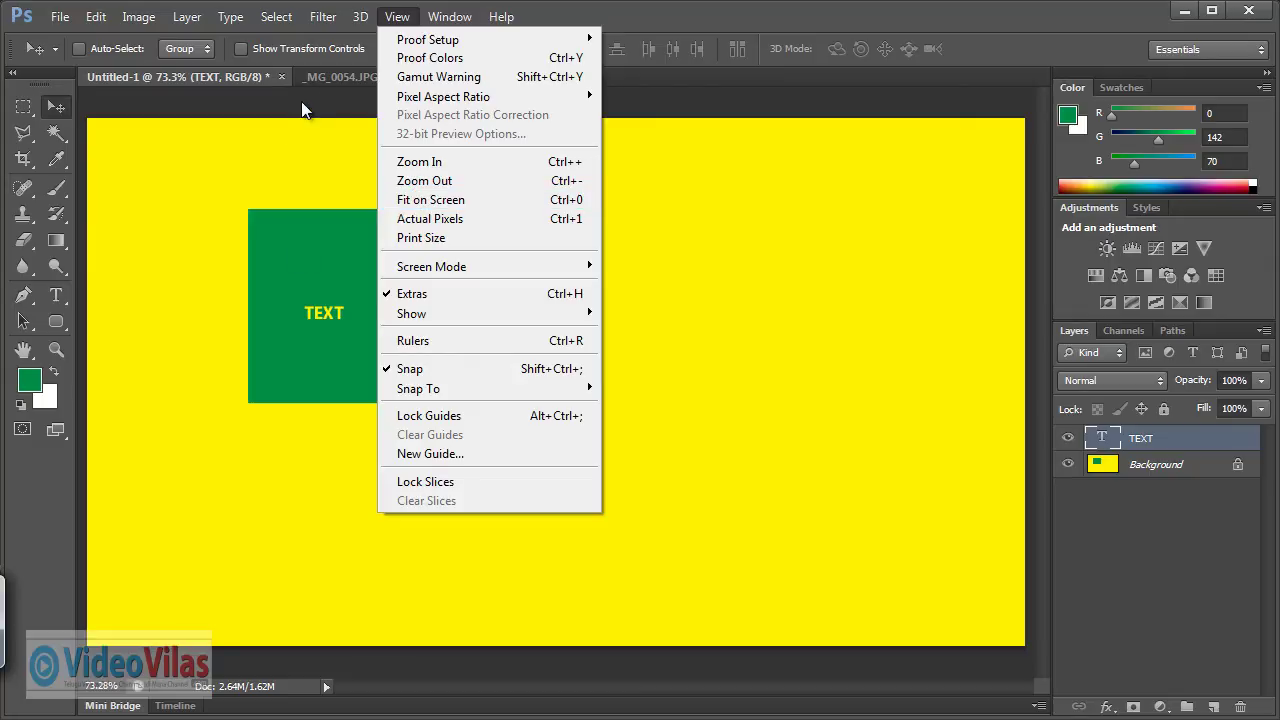
{"action": "left_click", "coordinate": [717, 78]}
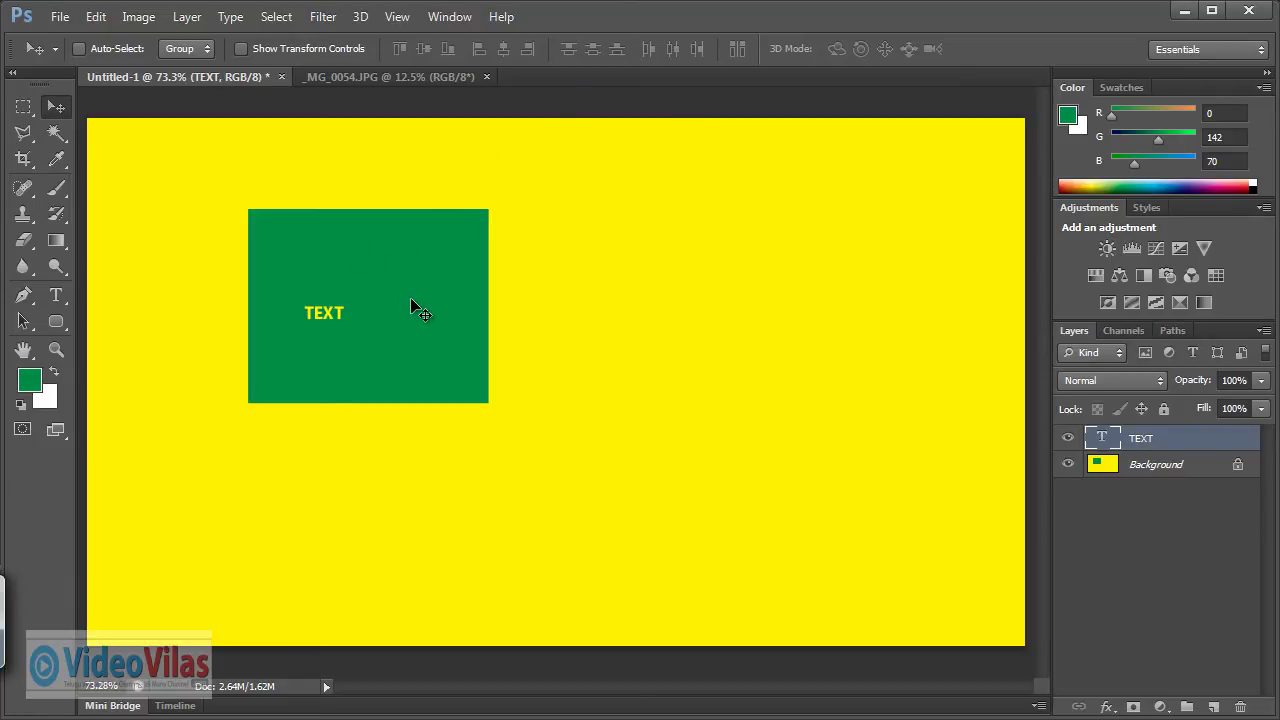
{"action": "left_click", "coordinate": [428, 80]}
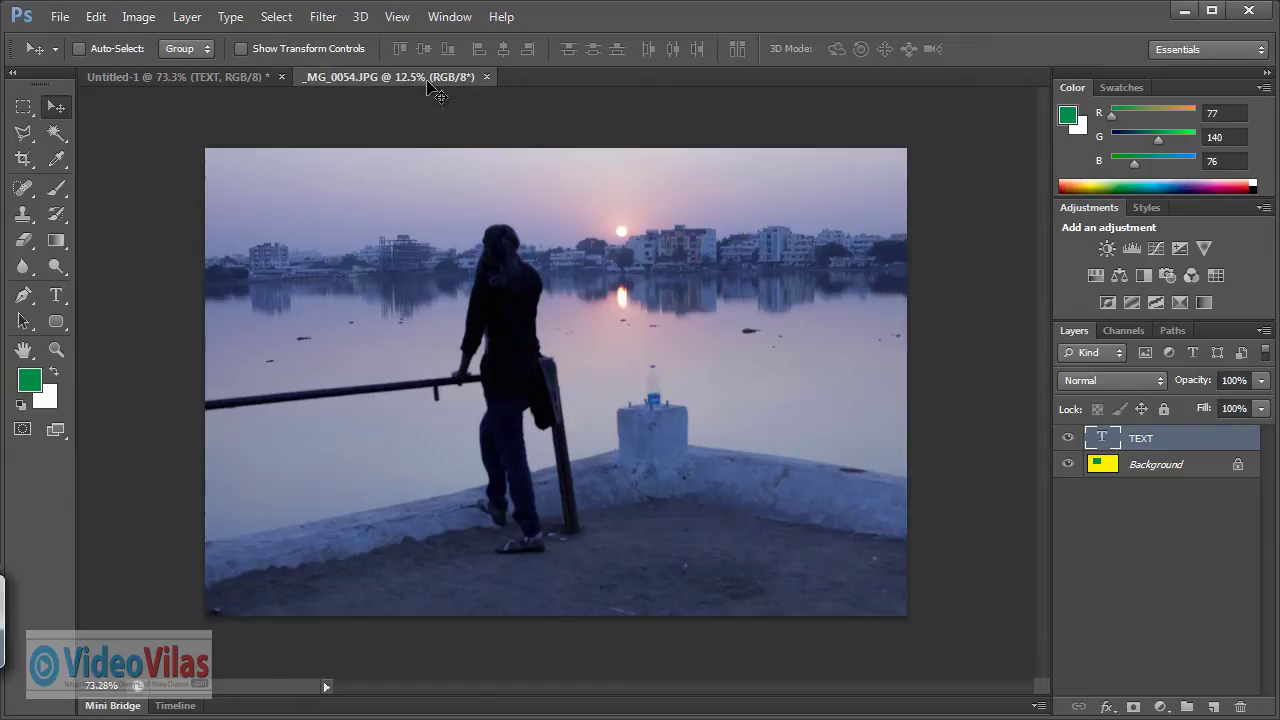
{"action": "left_click", "coordinate": [235, 76]}
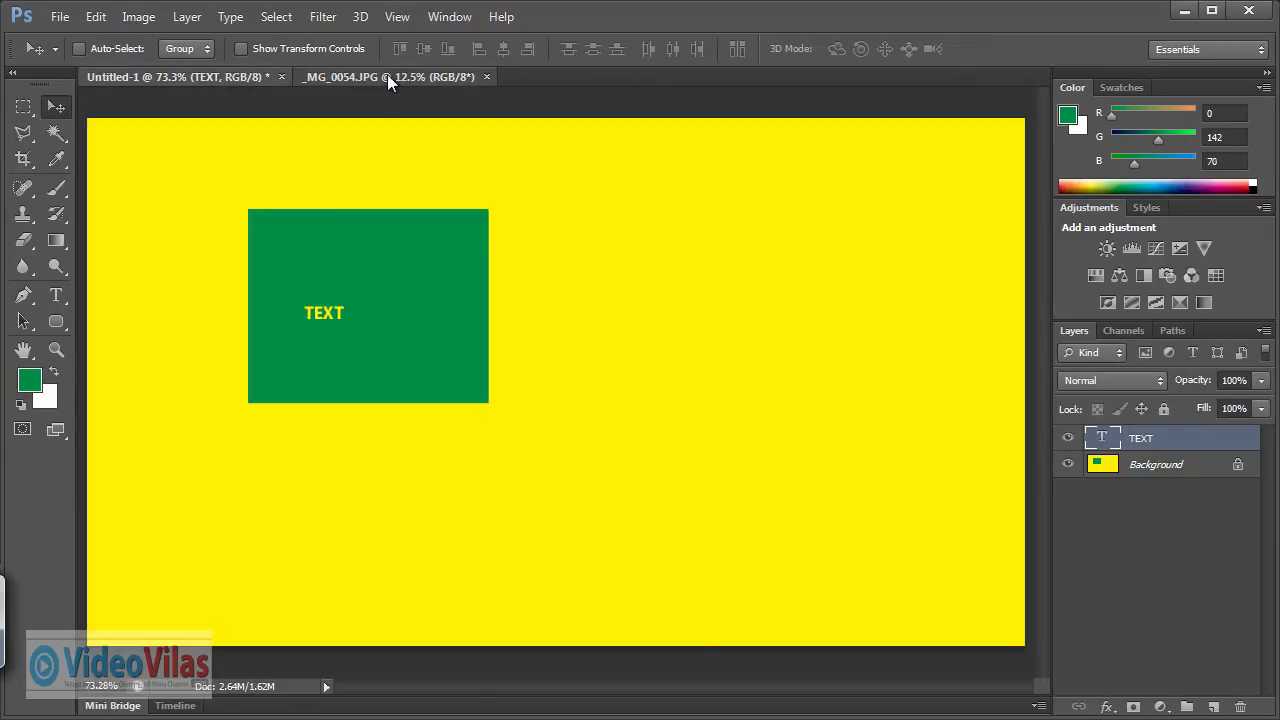
{"action": "left_click", "coordinate": [387, 78]}
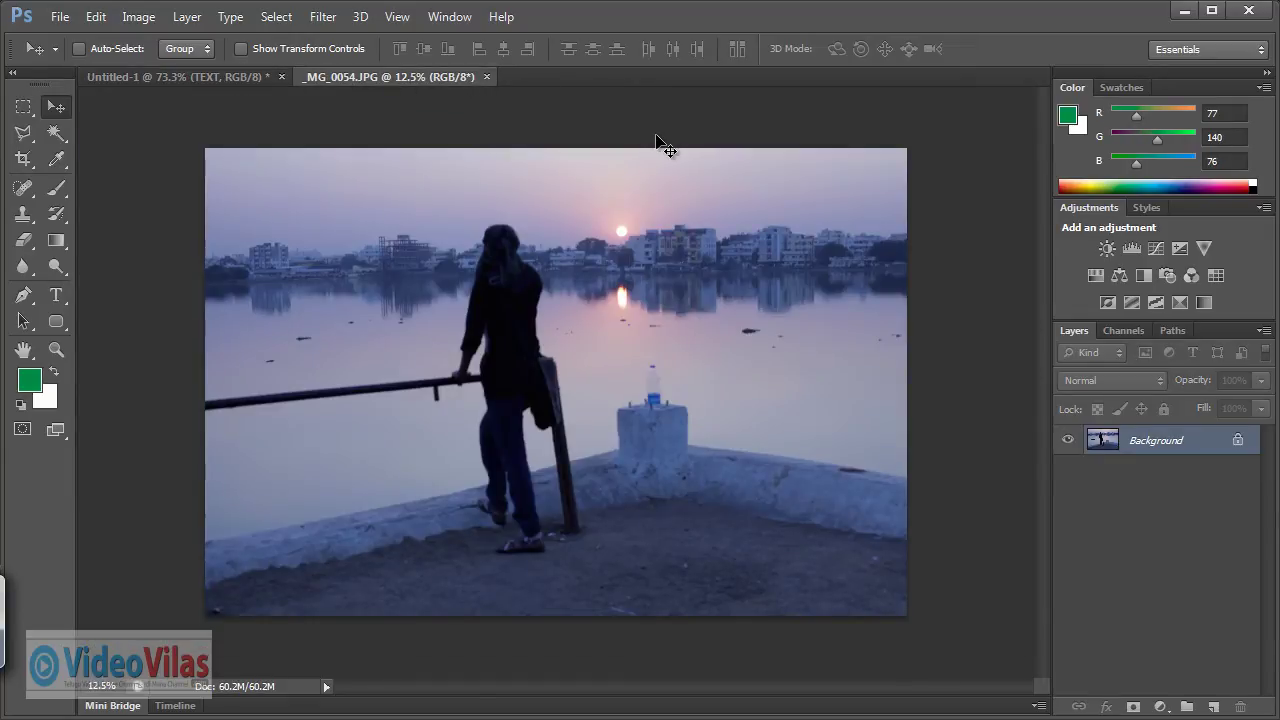
{"action": "left_click", "coordinate": [253, 75]}
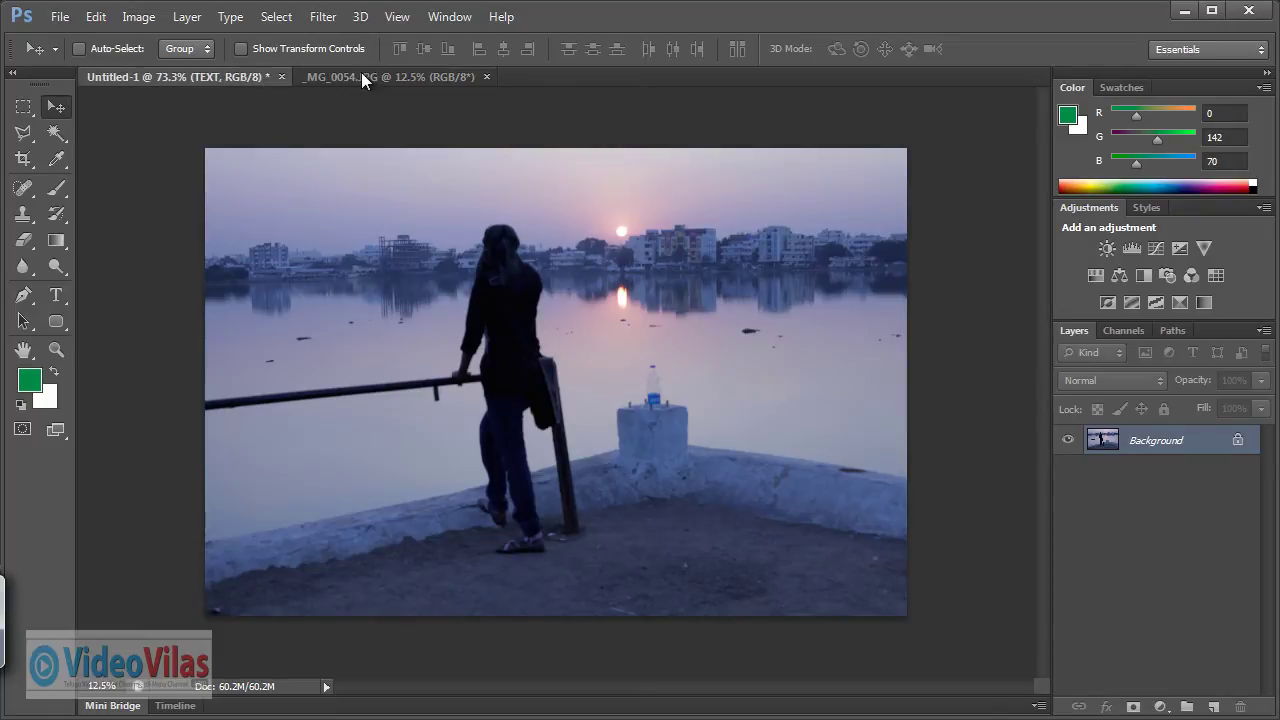
{"action": "left_click", "coordinate": [365, 78]}
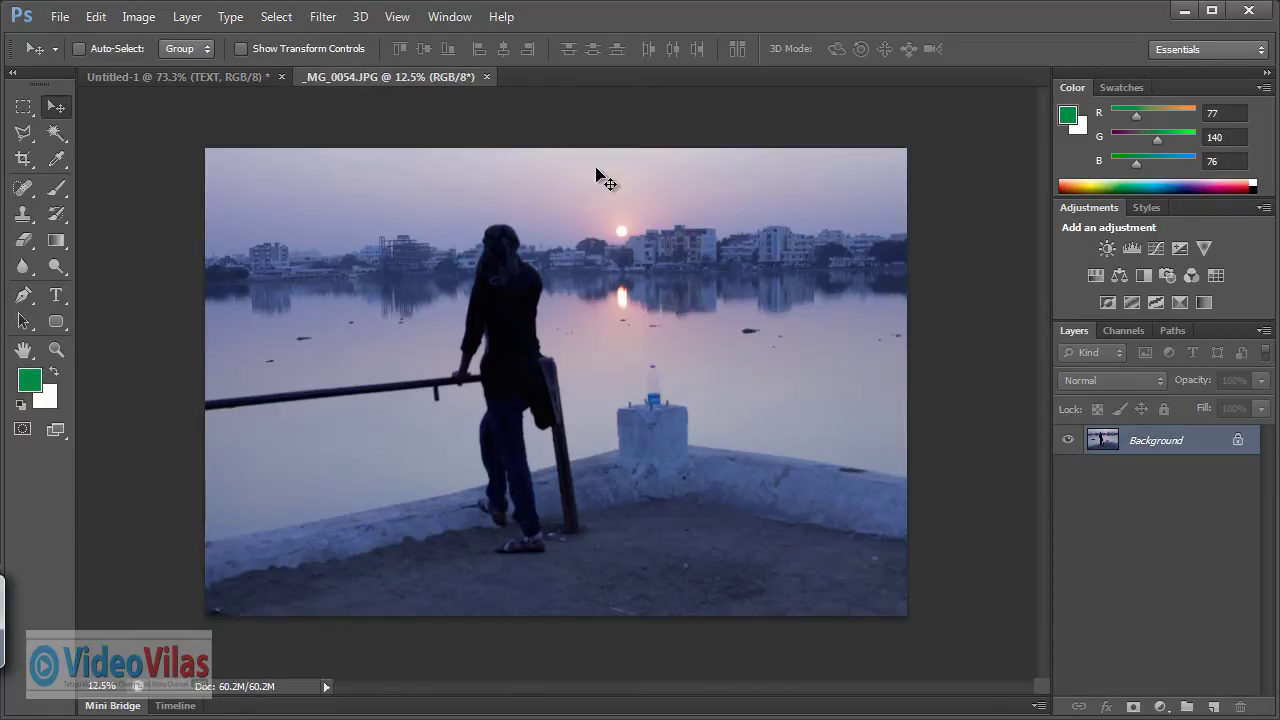
- Show the sunset photo at 100% Actual Pixels and scroll until the sun above the buildings shows
{"action": "left_click", "coordinate": [401, 19]}
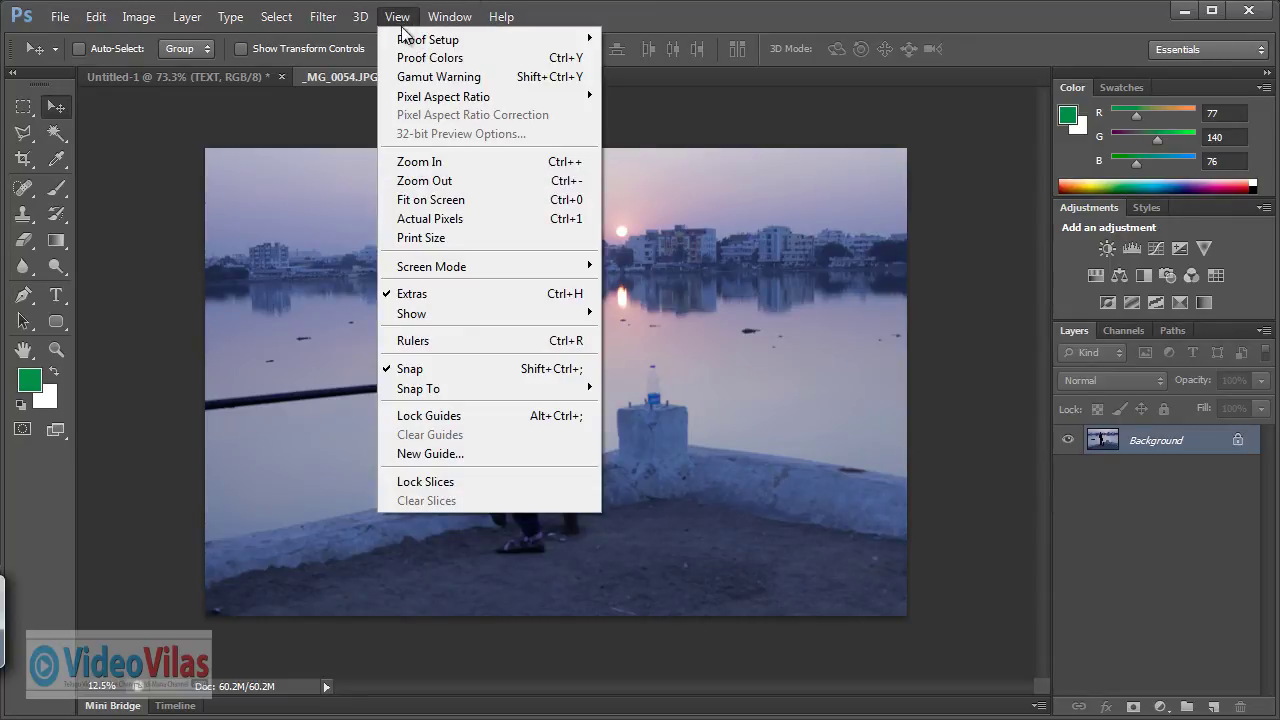
{"action": "left_click", "coordinate": [452, 216]}
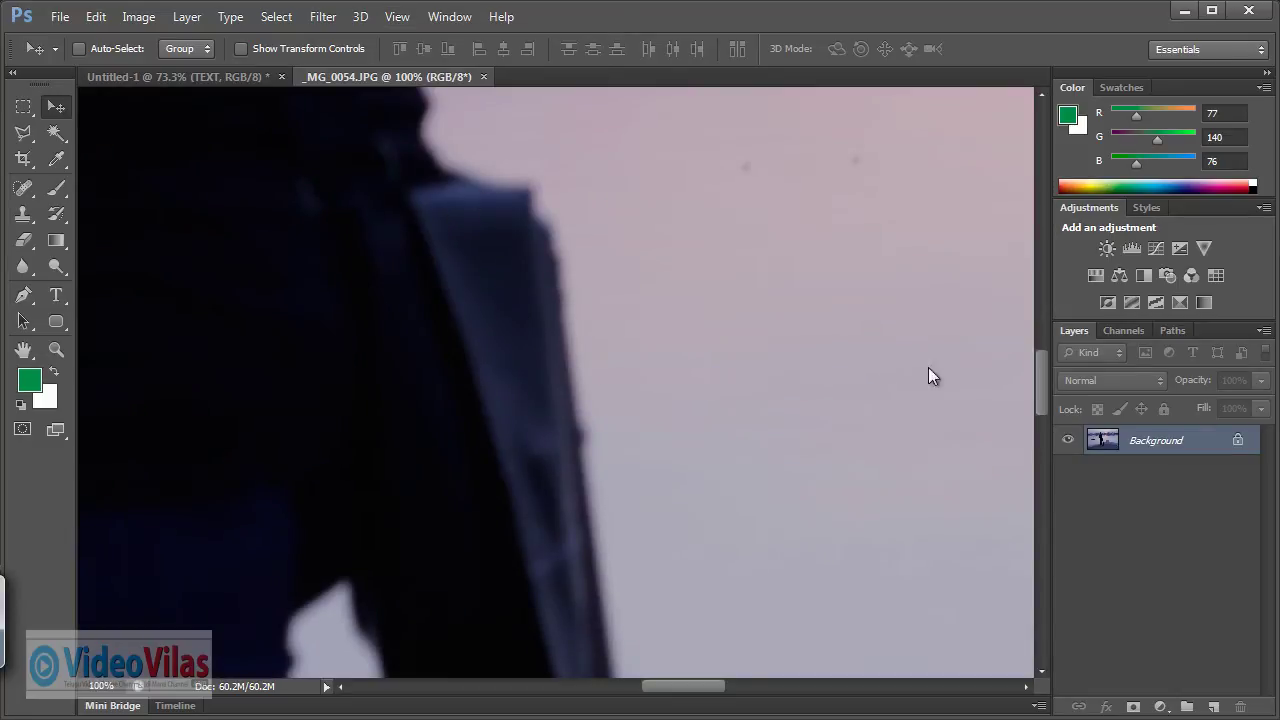
{"action": "mouse_move", "coordinate": [1040, 407]}
{"action": "left_mouse_down"}
{"action": "mouse_move", "coordinate": [1045, 359]}
{"action": "mouse_move", "coordinate": [1040, 439]}
{"action": "mouse_move", "coordinate": [1046, 262]}
{"action": "left_mouse_up"}
{"action": "mouse_move", "coordinate": [688, 690]}
{"action": "left_mouse_down"}
{"action": "mouse_move", "coordinate": [546, 670]}
{"action": "mouse_move", "coordinate": [612, 686]}
{"action": "mouse_move", "coordinate": [783, 684]}
{"action": "mouse_move", "coordinate": [739, 684]}
{"action": "left_mouse_up"}
{"action": "left_click_drag", "start_coordinate": [1041, 240], "coordinate": [1050, 255]}
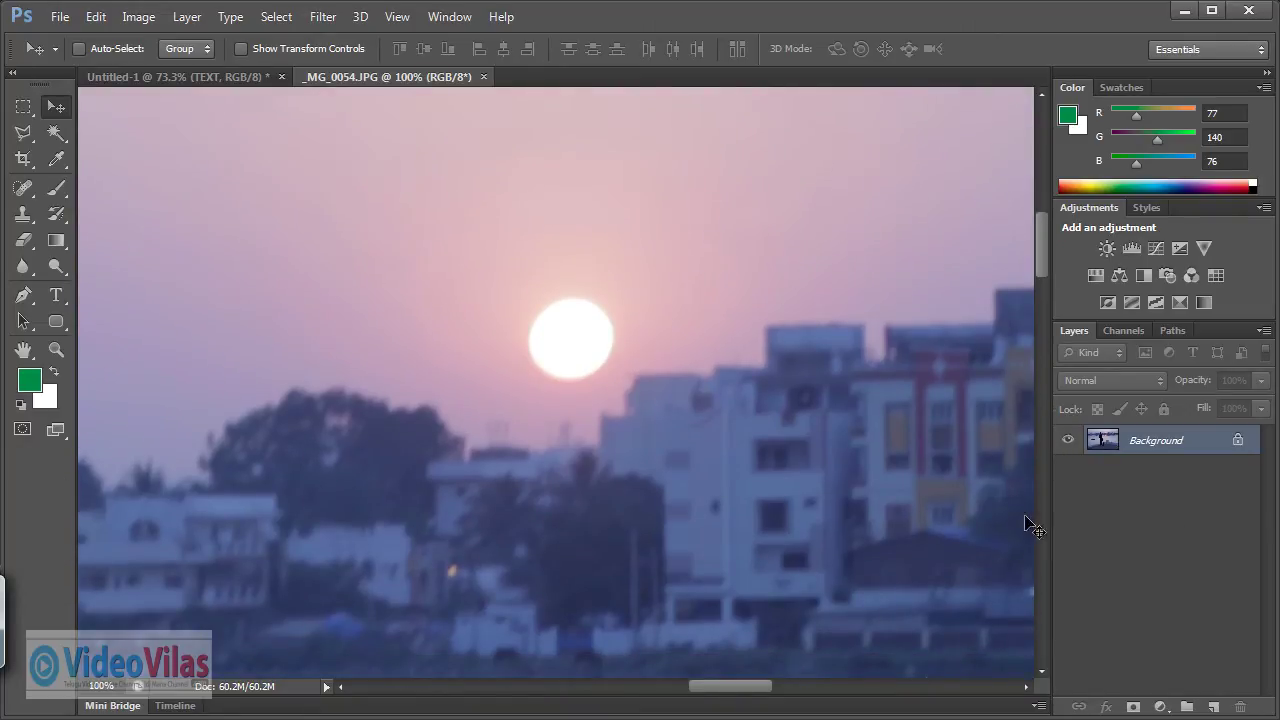
- Pan around the sun in the sunset photo with the Hand tool
{"action": "left_click", "coordinate": [26, 351]}
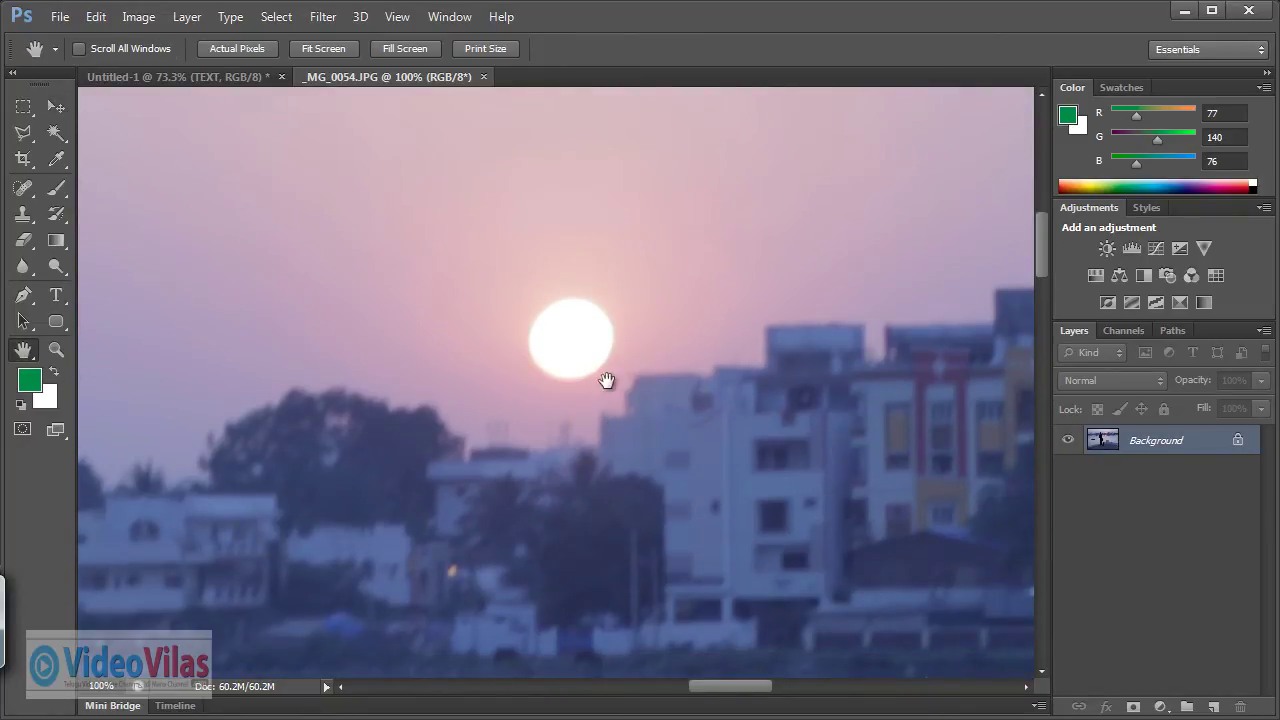
{"action": "left_click_drag", "start_coordinate": [612, 351], "coordinate": [740, 383]}
{"action": "left_click_drag", "start_coordinate": [431, 403], "coordinate": [560, 303]}
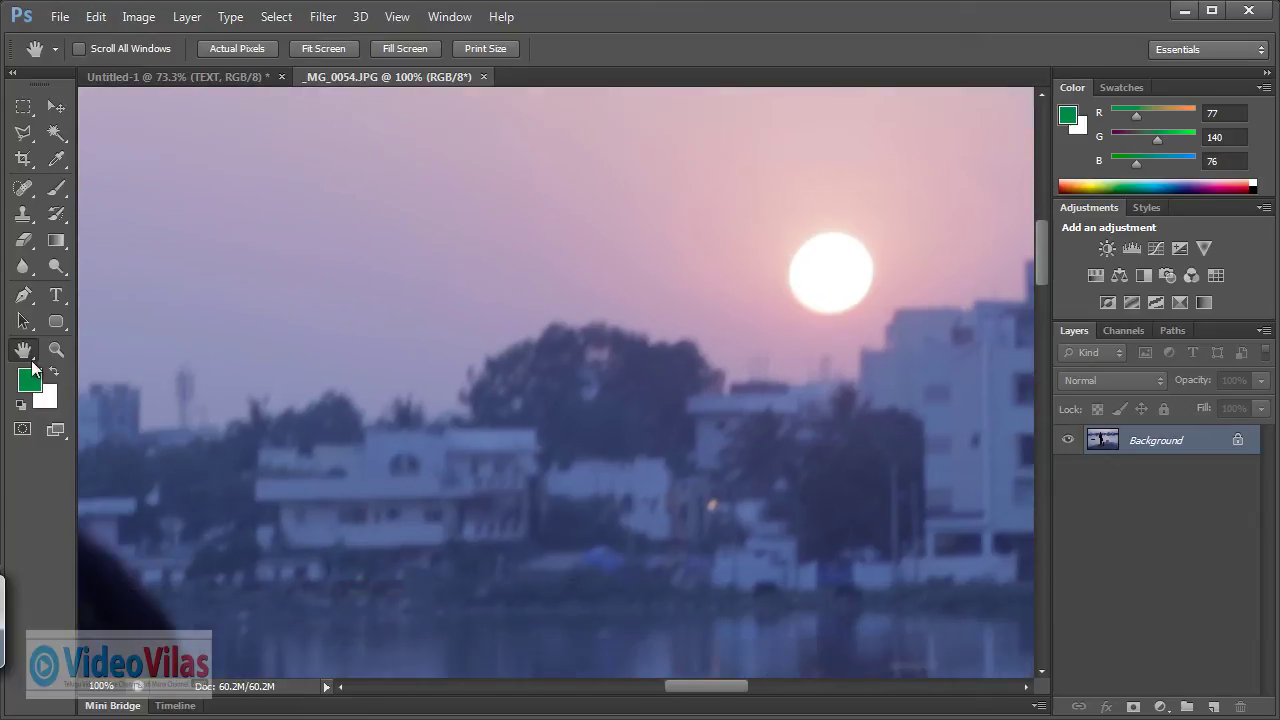
{"action": "right_click", "coordinate": [27, 356]}
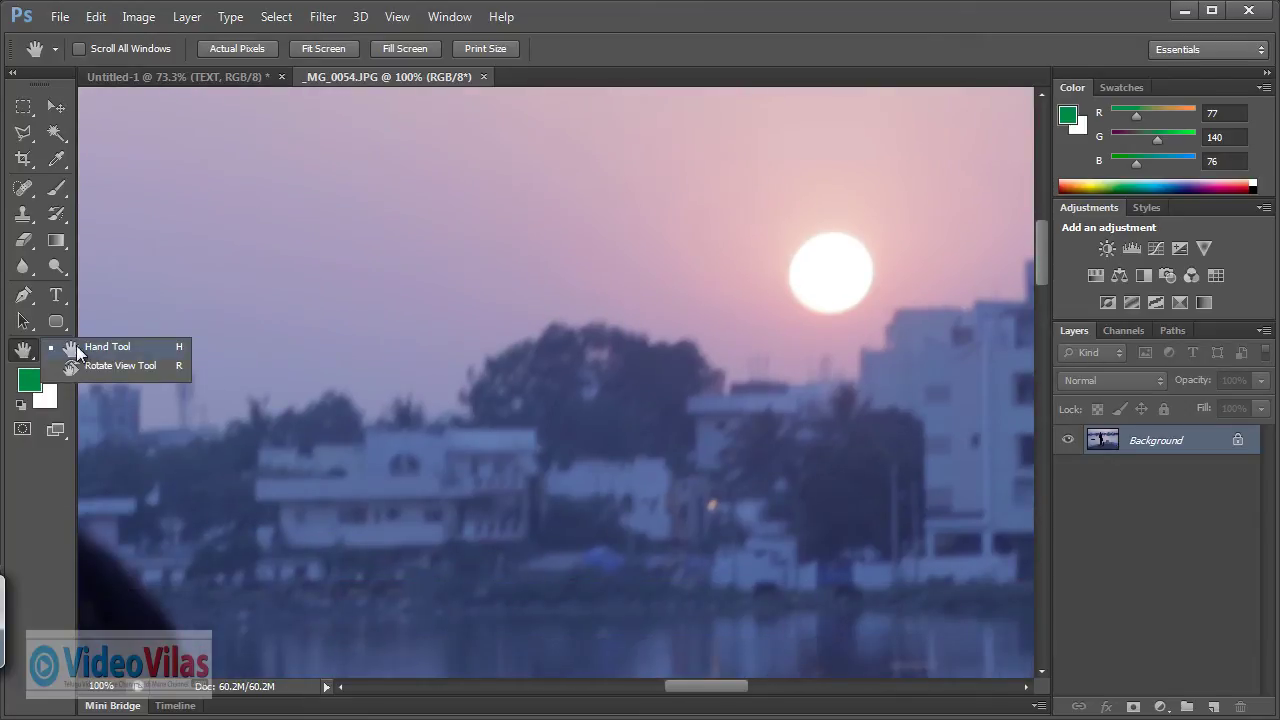
{"action": "left_click", "coordinate": [76, 345]}
{"action": "left_click_drag", "start_coordinate": [634, 283], "coordinate": [582, 315]}
{"action": "left_click_drag", "start_coordinate": [811, 302], "coordinate": [445, 459]}
- Pan down past the water reflections to the bottle, then fit the photo on screen
{"action": "left_click_drag", "start_coordinate": [717, 363], "coordinate": [623, 297]}
{"action": "left_click_drag", "start_coordinate": [900, 660], "coordinate": [729, 366]}
{"action": "mouse_move", "coordinate": [467, 514]}
{"action": "left_mouse_down"}
{"action": "mouse_move", "coordinate": [448, 400]}
{"action": "mouse_move", "coordinate": [684, 386]}
{"action": "left_mouse_up"}
{"action": "left_click_drag", "start_coordinate": [625, 668], "coordinate": [663, 431]}
{"action": "left_click_drag", "start_coordinate": [679, 617], "coordinate": [646, 359]}
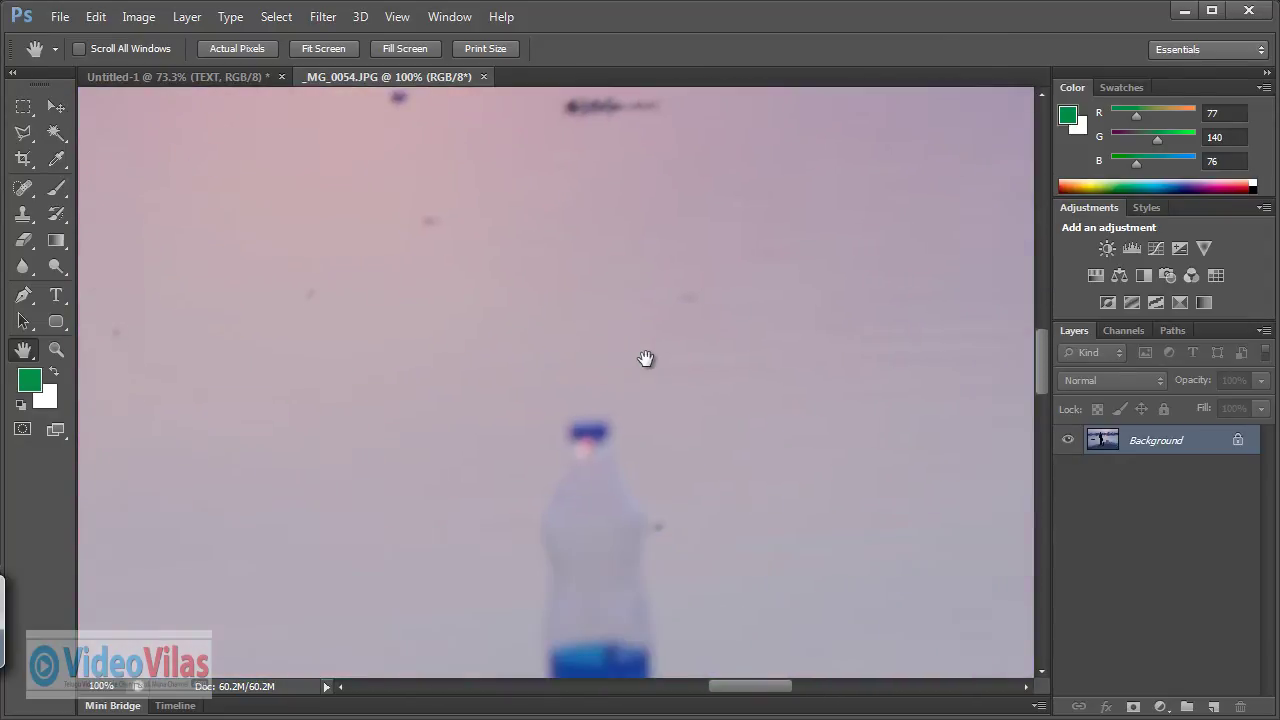
{"action": "left_click_drag", "start_coordinate": [745, 518], "coordinate": [660, 334]}
{"action": "left_click_drag", "start_coordinate": [517, 411], "coordinate": [554, 374]}
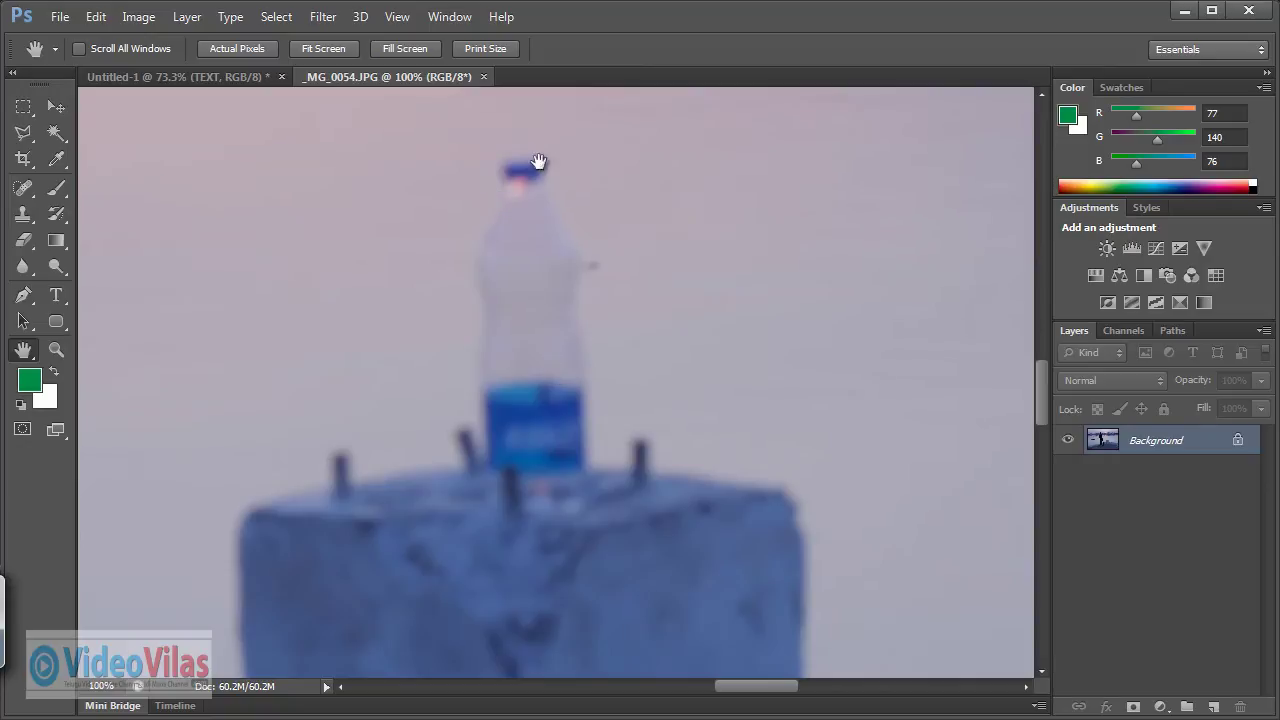
{"action": "left_click_drag", "start_coordinate": [726, 451], "coordinate": [735, 421]}
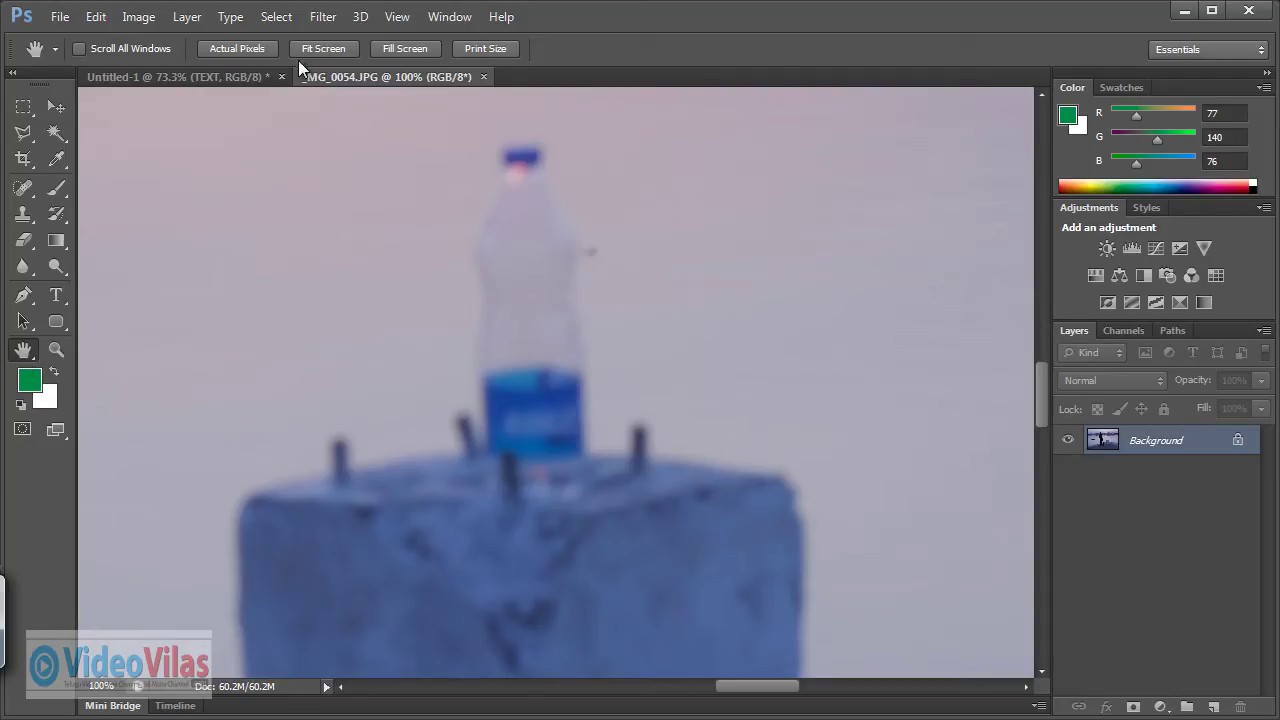
{"action": "left_click", "coordinate": [320, 48]}
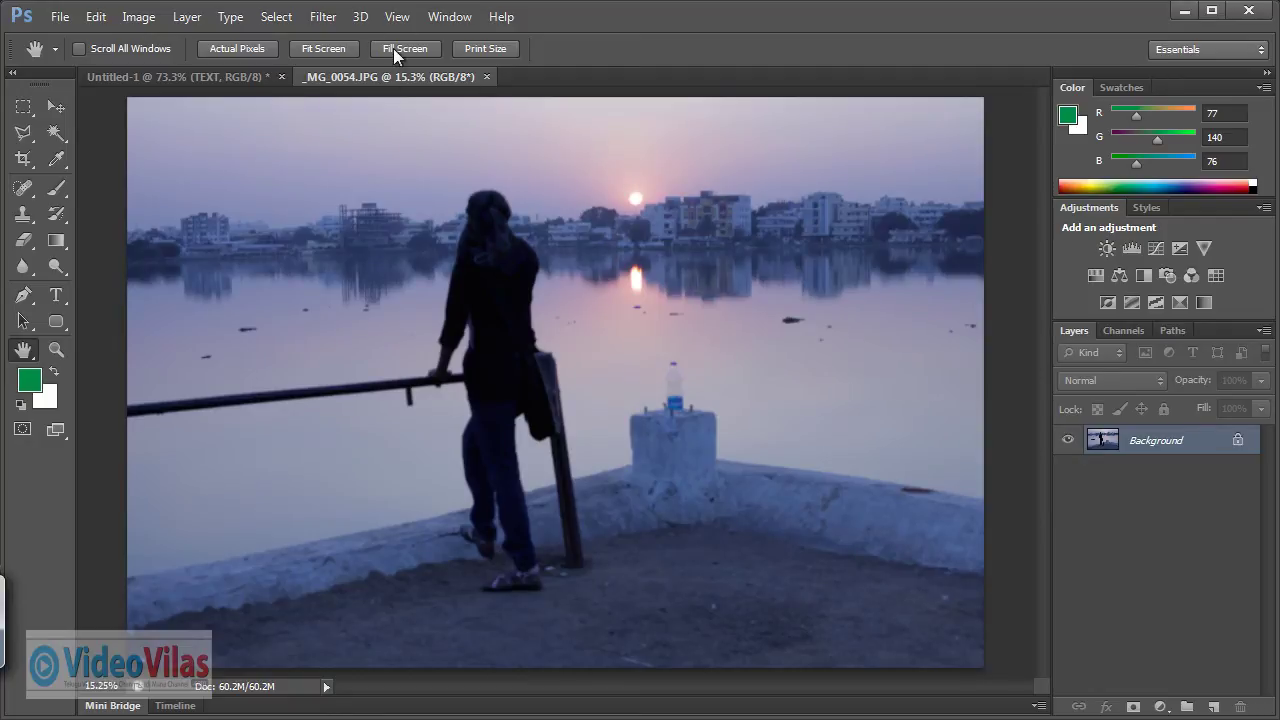
- Zoom in on the sun with repeated Zoom-tool marquees to about 558%, then open the View menu
{"action": "left_click", "coordinate": [58, 348]}
{"action": "left_click_drag", "start_coordinate": [600, 167], "coordinate": [677, 247]}
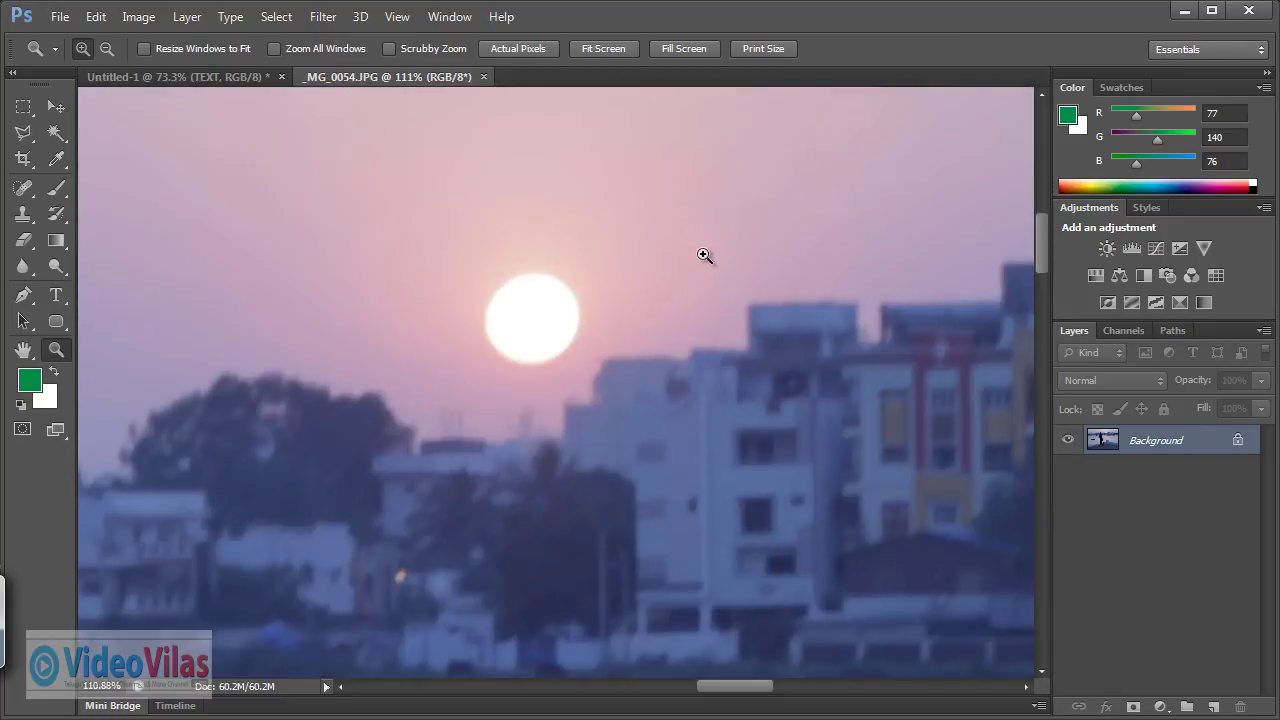
{"action": "left_click_drag", "start_coordinate": [406, 209], "coordinate": [674, 471]}
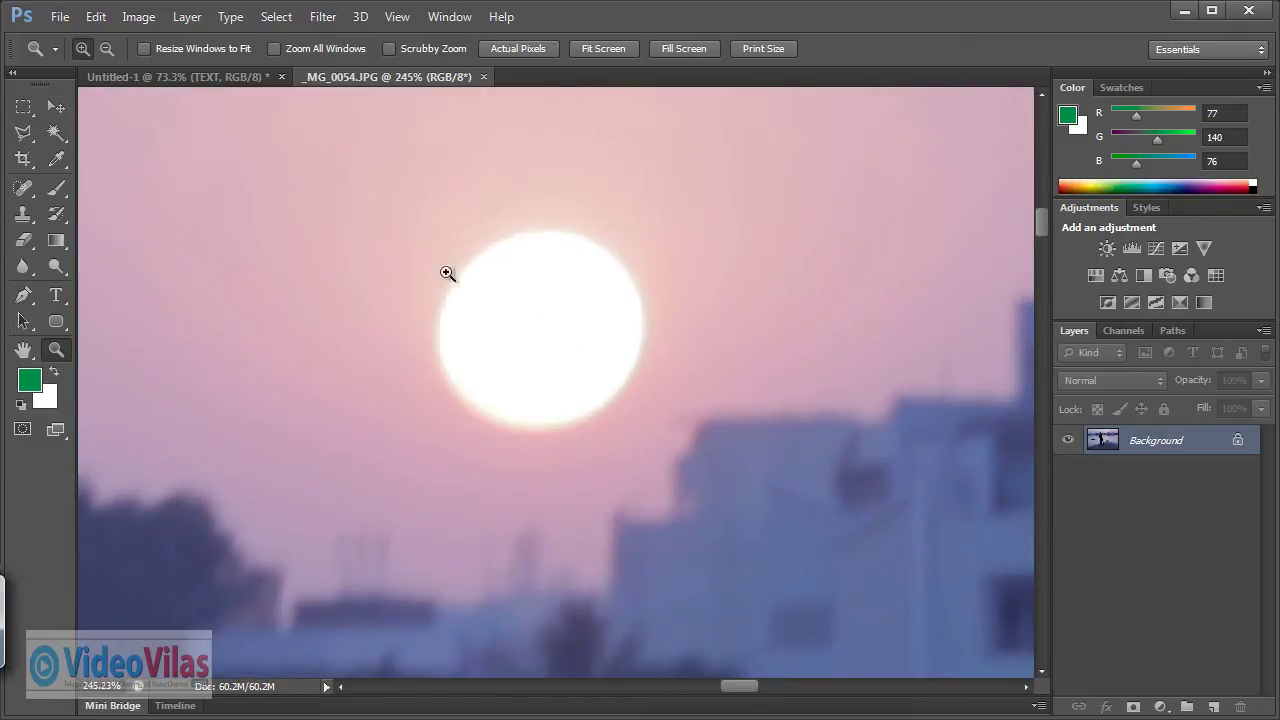
{"action": "left_click_drag", "start_coordinate": [385, 197], "coordinate": [703, 489]}
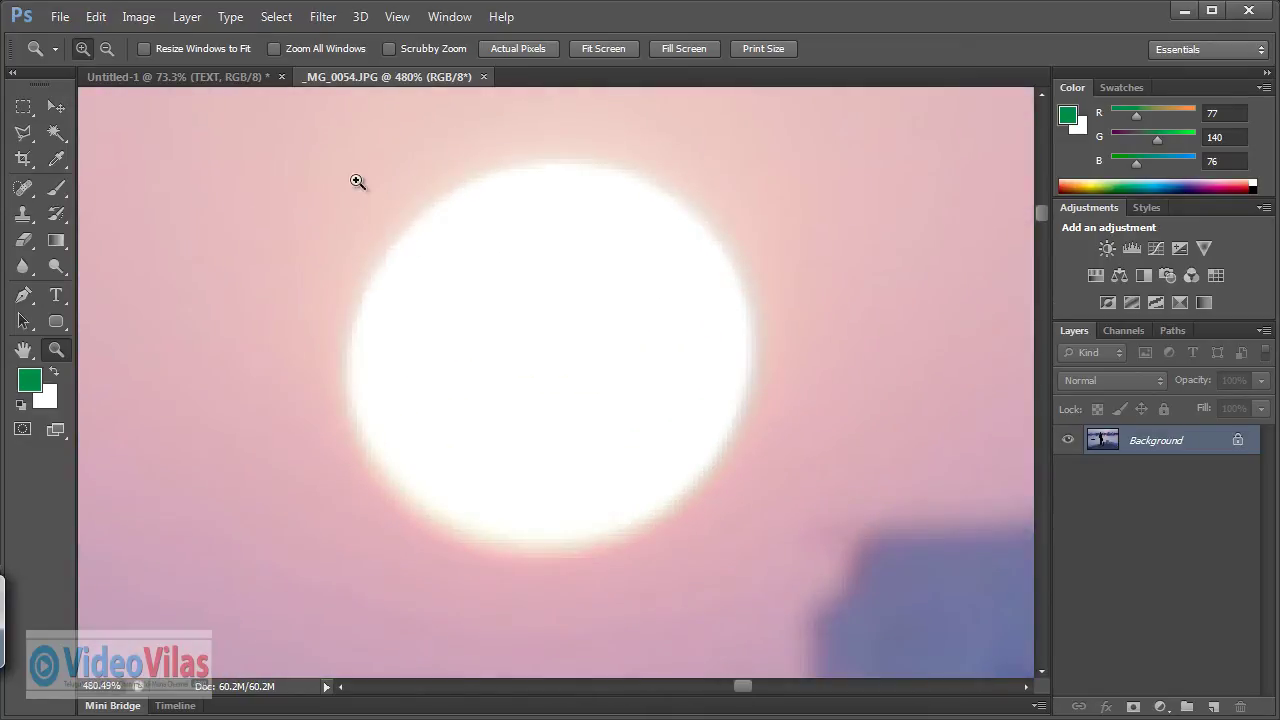
{"action": "left_click_drag", "start_coordinate": [306, 132], "coordinate": [805, 632]}
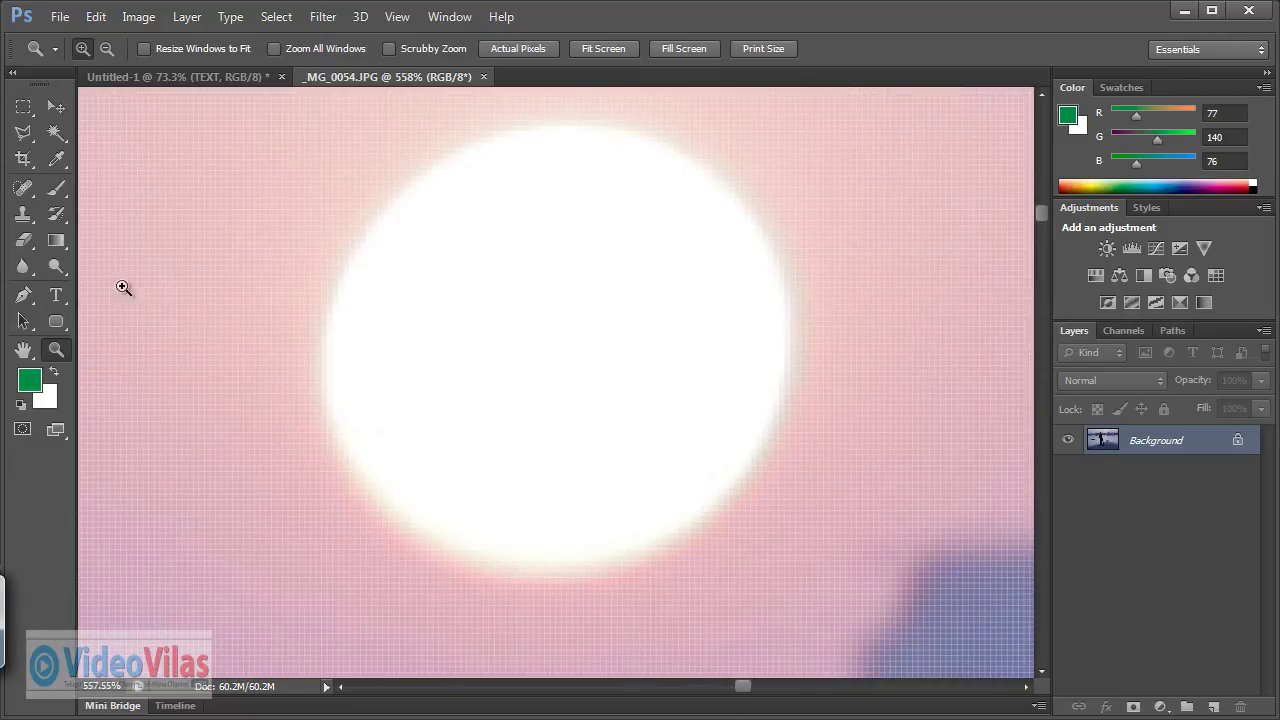
{"action": "left_click", "coordinate": [397, 17]}
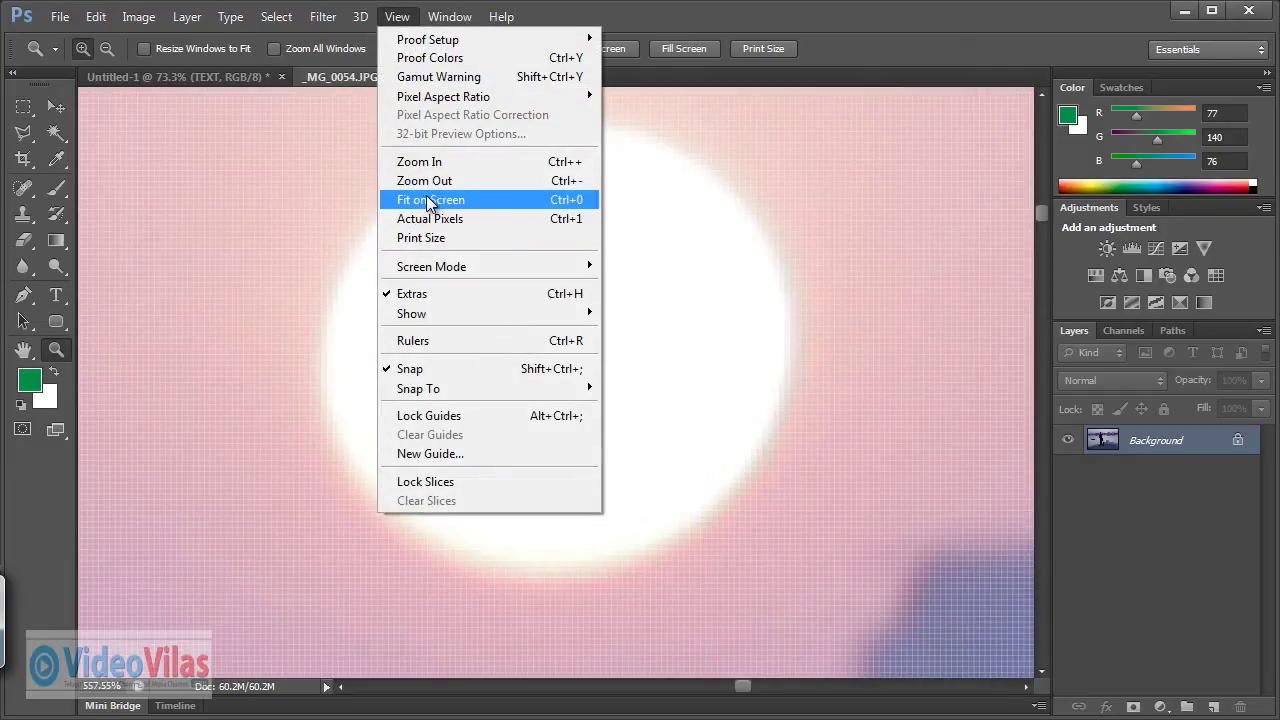
- Fit the photo on screen, marquee-zoom onto the water bottle, then fit it back
{"action": "left_click", "coordinate": [430, 200]}
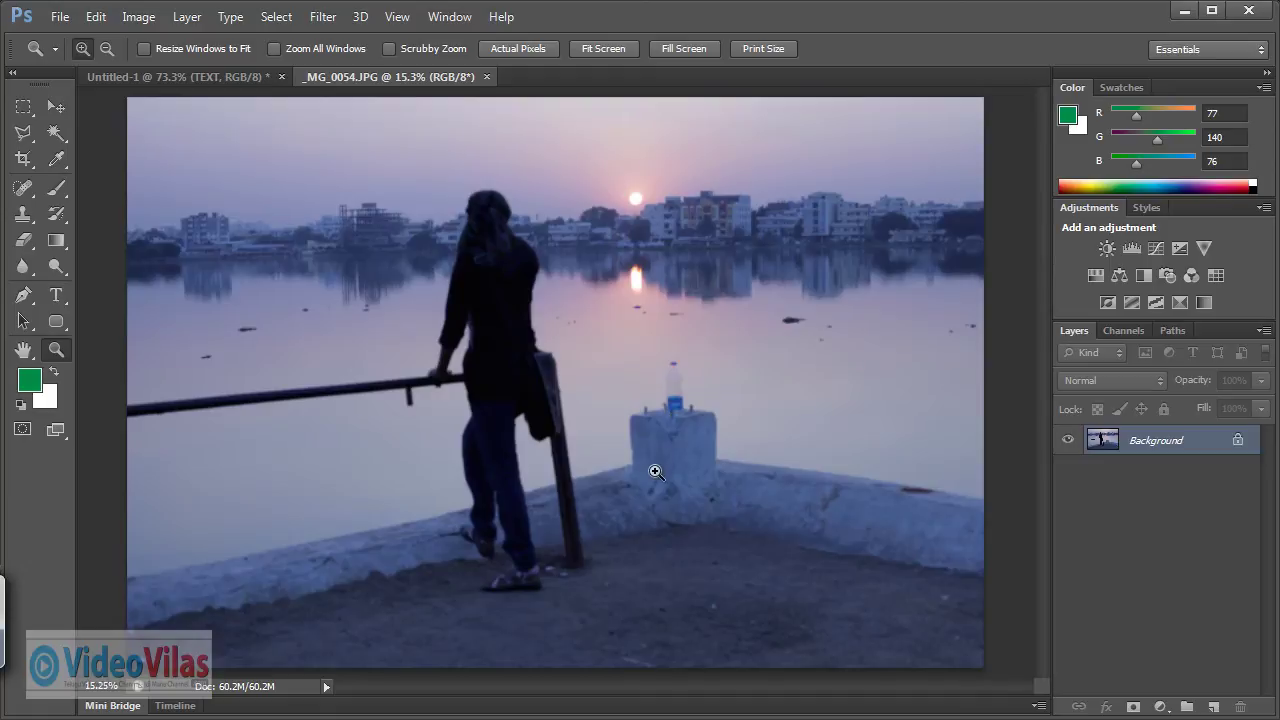
{"action": "left_click_drag", "start_coordinate": [655, 356], "coordinate": [712, 444]}
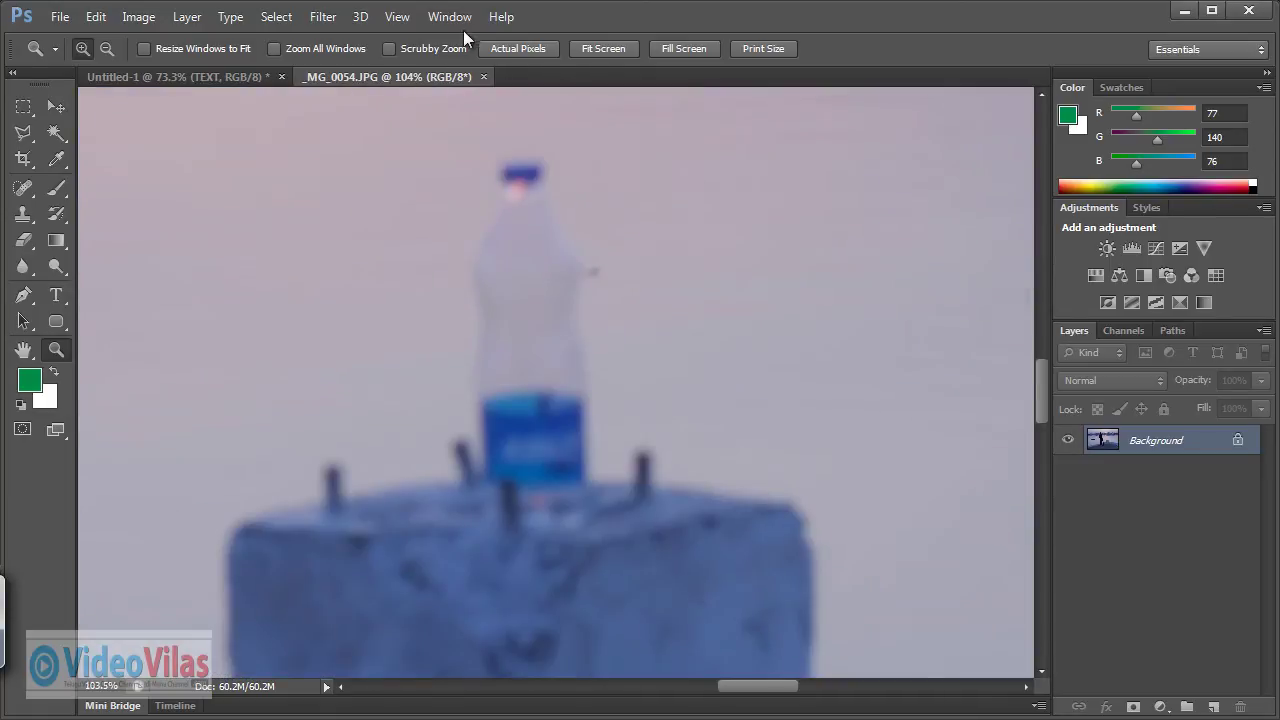
{"action": "left_click", "coordinate": [617, 48]}
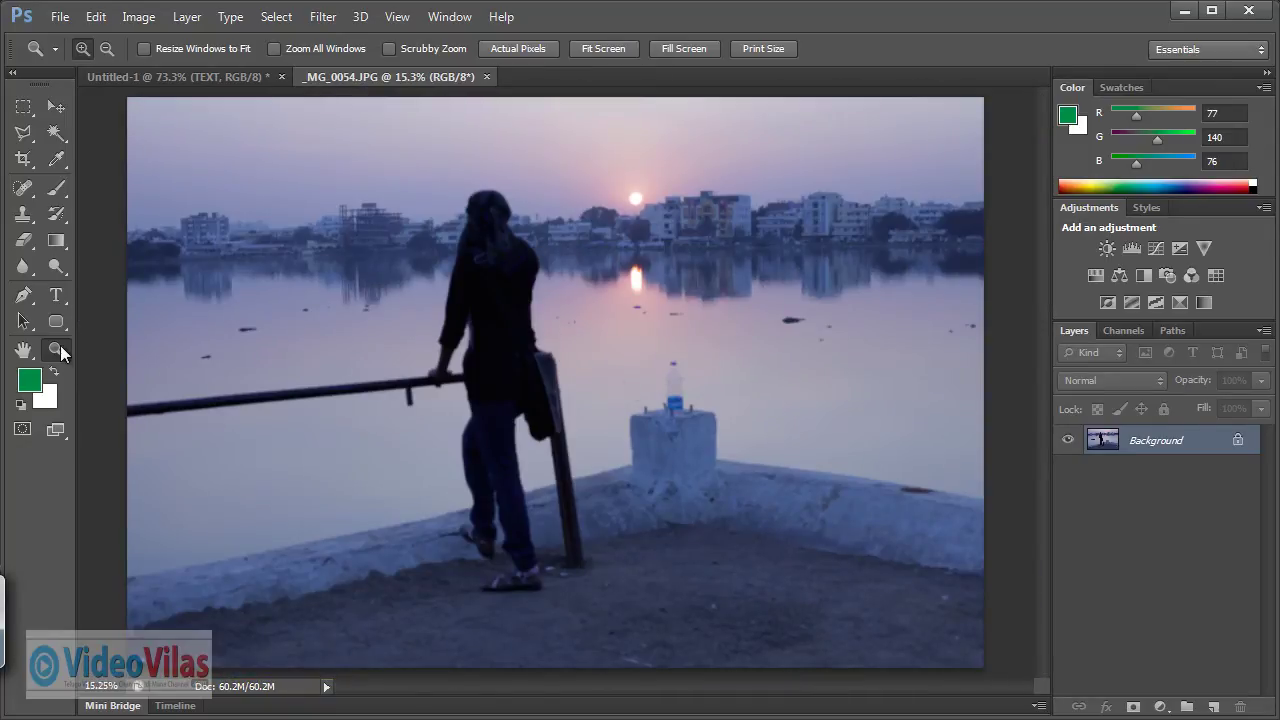
- Zoom in one step with View > Zoom In, then click-zoom closer on the woman's back
{"action": "left_click", "coordinate": [23, 352]}
{"action": "left_click", "coordinate": [404, 18]}
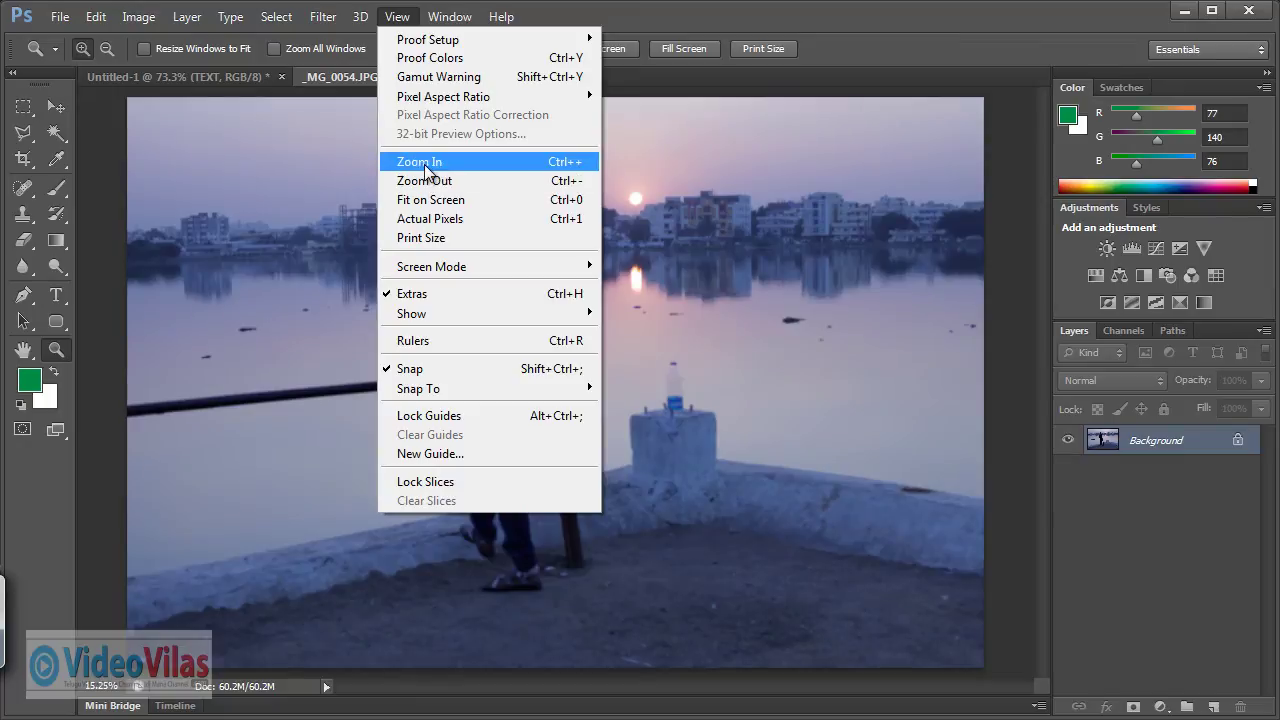
{"action": "left_click", "coordinate": [428, 165]}
{"action": "left_click", "coordinate": [508, 286]}
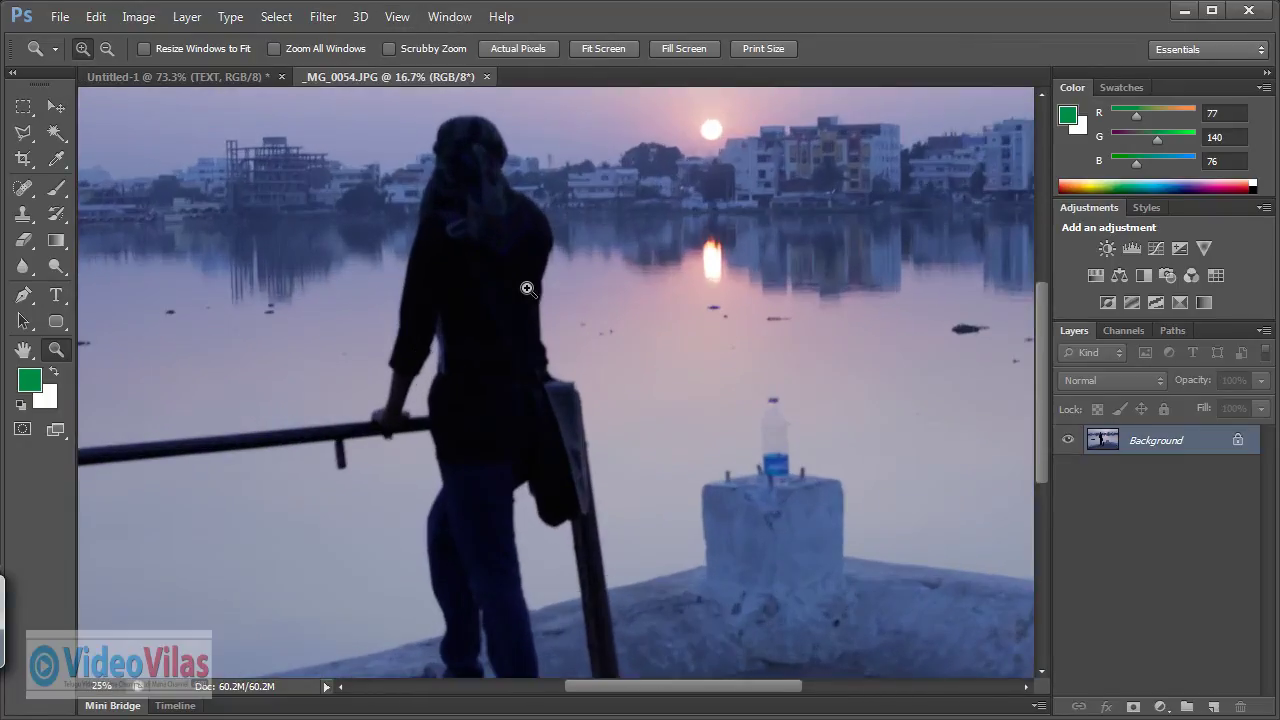
{"action": "left_click", "coordinate": [479, 197]}
{"action": "left_click", "coordinate": [529, 206]}
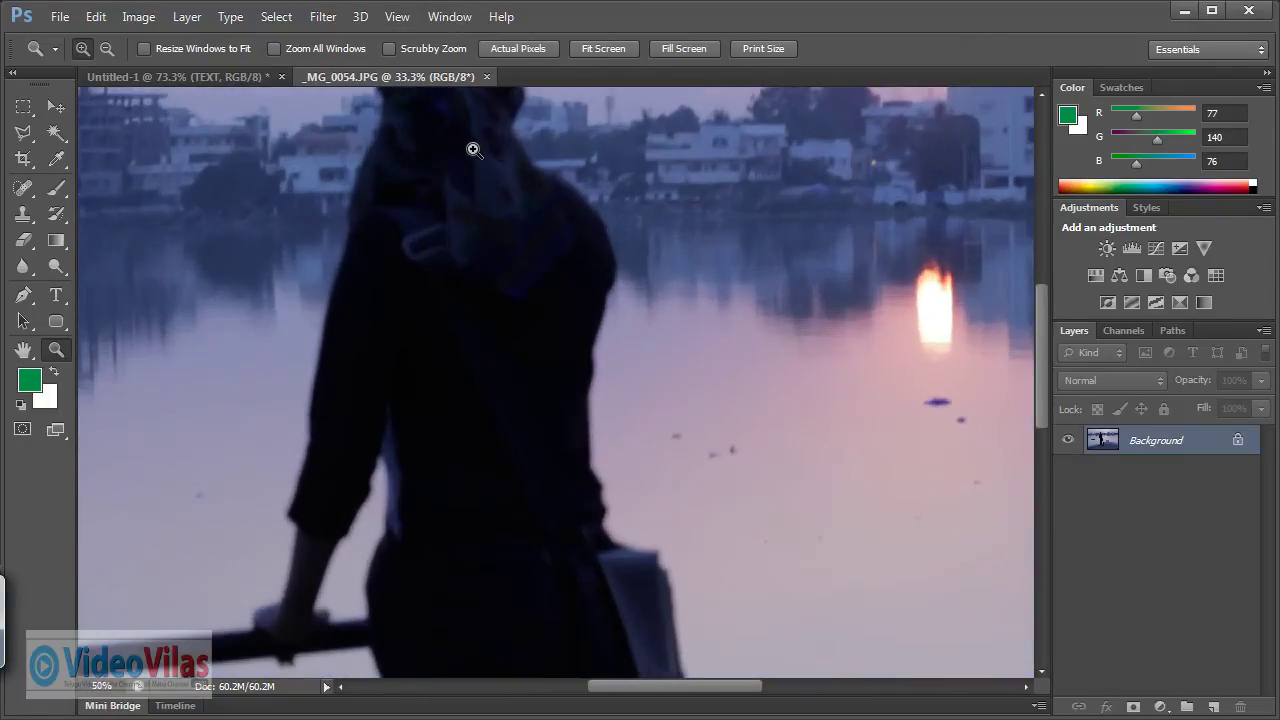
{"action": "left_click", "coordinate": [531, 229]}
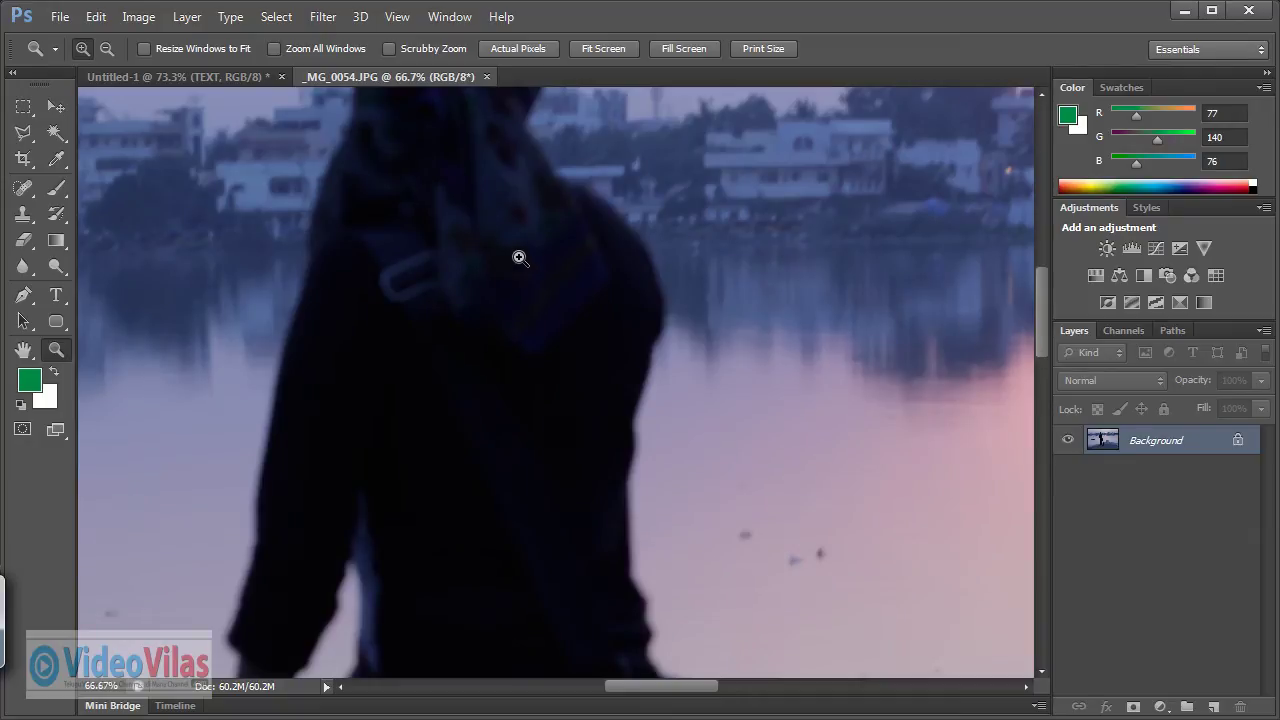
- Space-drag to pan from the woman's head over to the sun and buildings
{"action": "mouse_move", "coordinate": [524, 201]}
{"action": "left_mouse_down"}
{"action": "mouse_move", "coordinate": [546, 254]}
{"action": "mouse_move", "coordinate": [523, 343]}
{"action": "left_mouse_up"}
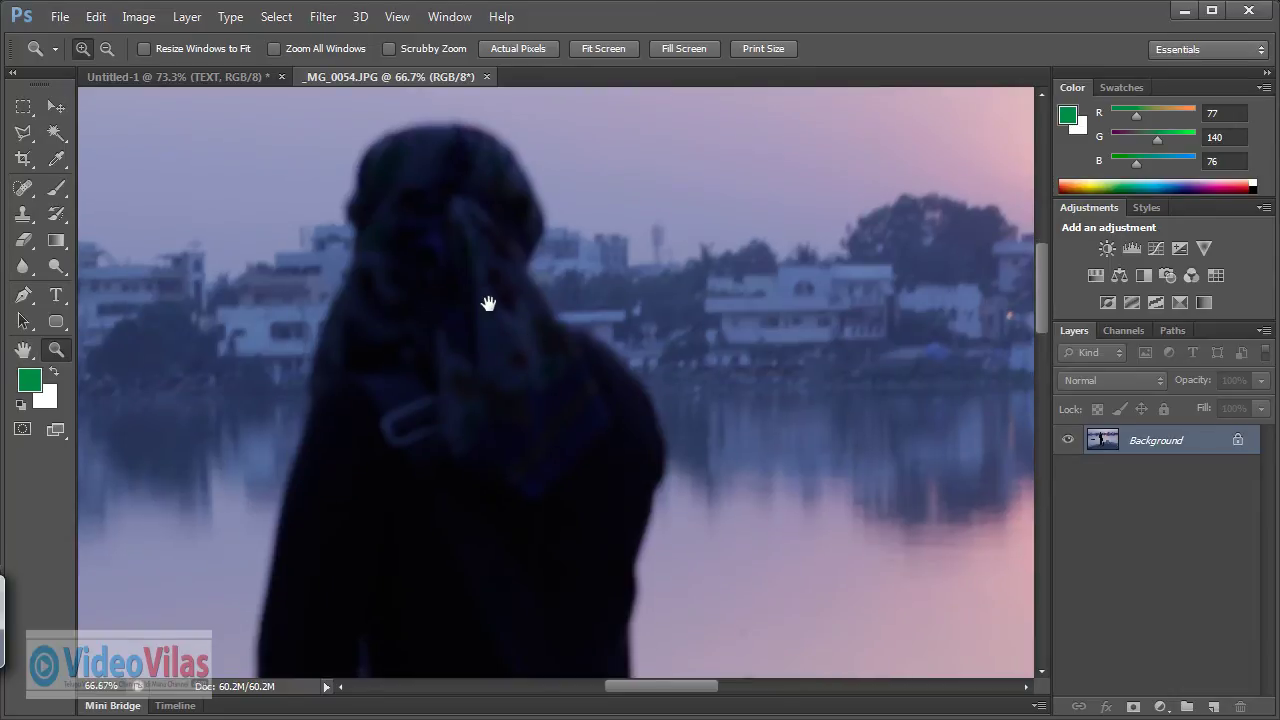
{"action": "mouse_move", "coordinate": [488, 303]}
{"action": "left_mouse_down"}
{"action": "mouse_move", "coordinate": [560, 343]}
{"action": "mouse_move", "coordinate": [514, 331]}
{"action": "mouse_move", "coordinate": [531, 347]}
{"action": "left_mouse_up"}
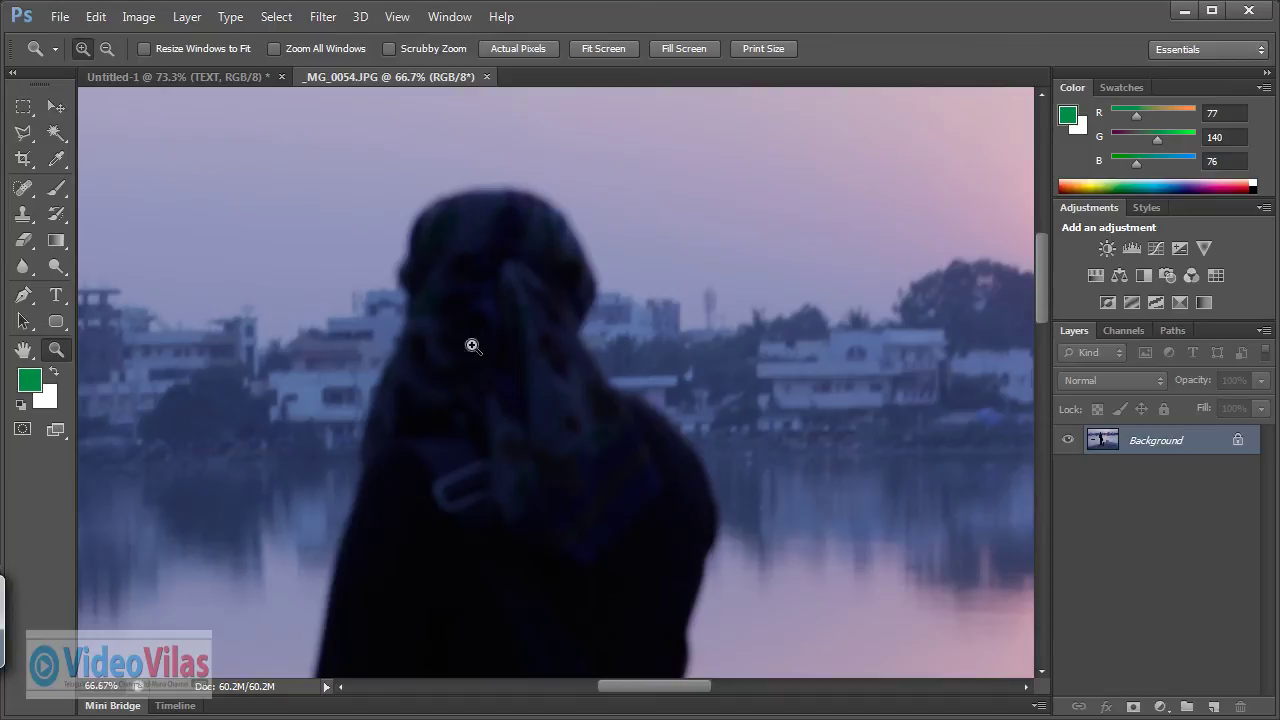
{"action": "left_click_drag", "start_coordinate": [481, 263], "coordinate": [400, 329]}
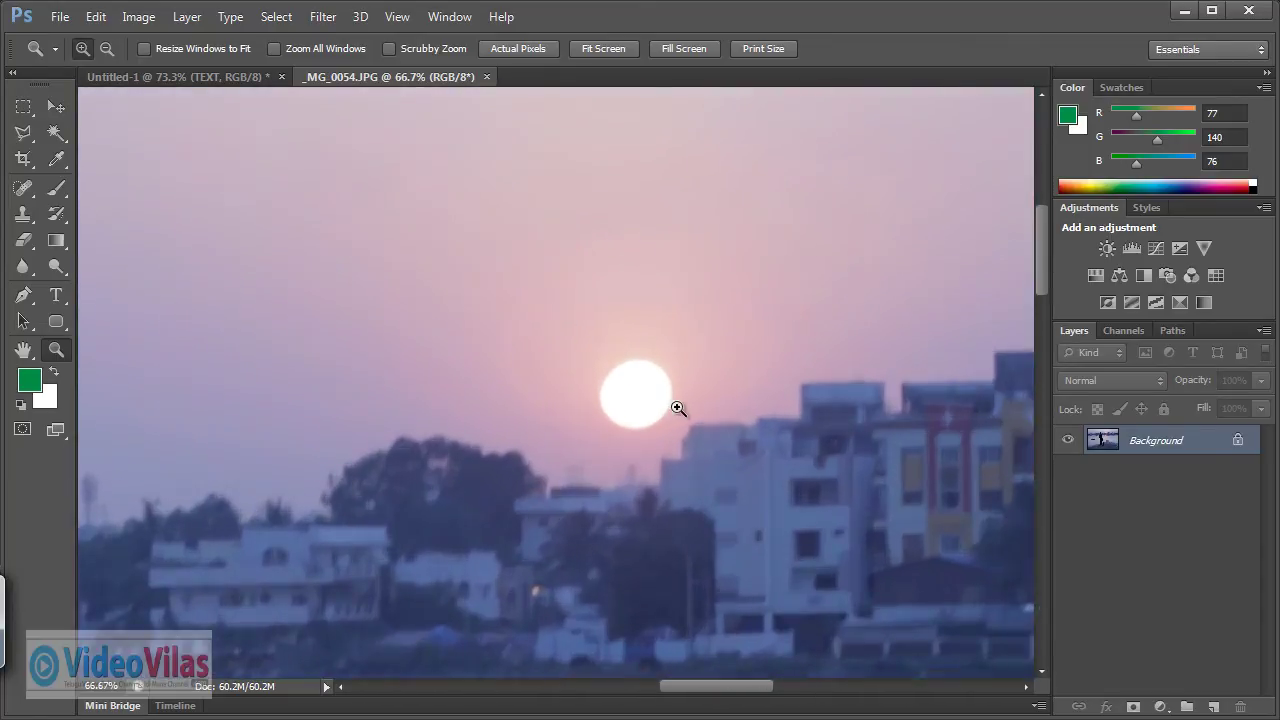
- Click-zoom step by step on the sun, repositioning it in view
{"action": "left_click", "coordinate": [678, 408]}
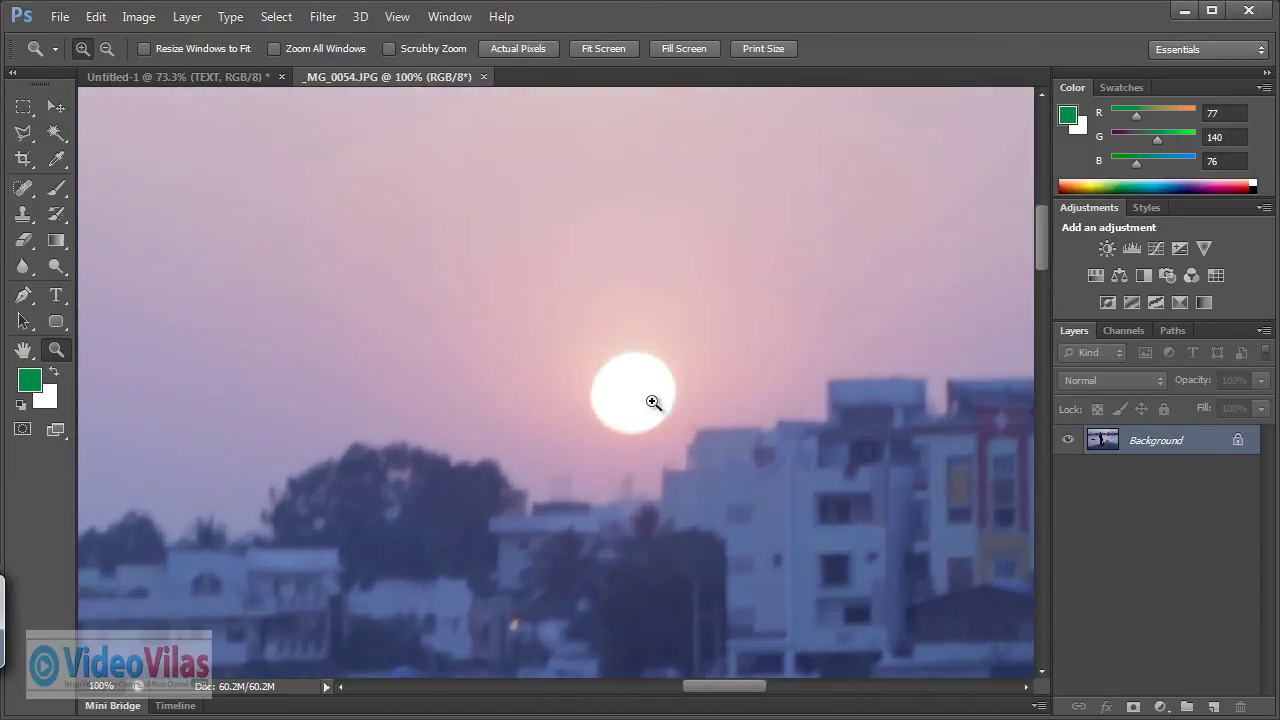
{"action": "left_click", "coordinate": [668, 402]}
{"action": "mouse_move", "coordinate": [615, 363]}
{"action": "left_mouse_down"}
{"action": "mouse_move", "coordinate": [534, 314]}
{"action": "mouse_move", "coordinate": [560, 371]}
{"action": "mouse_move", "coordinate": [617, 386]}
{"action": "left_mouse_up"}
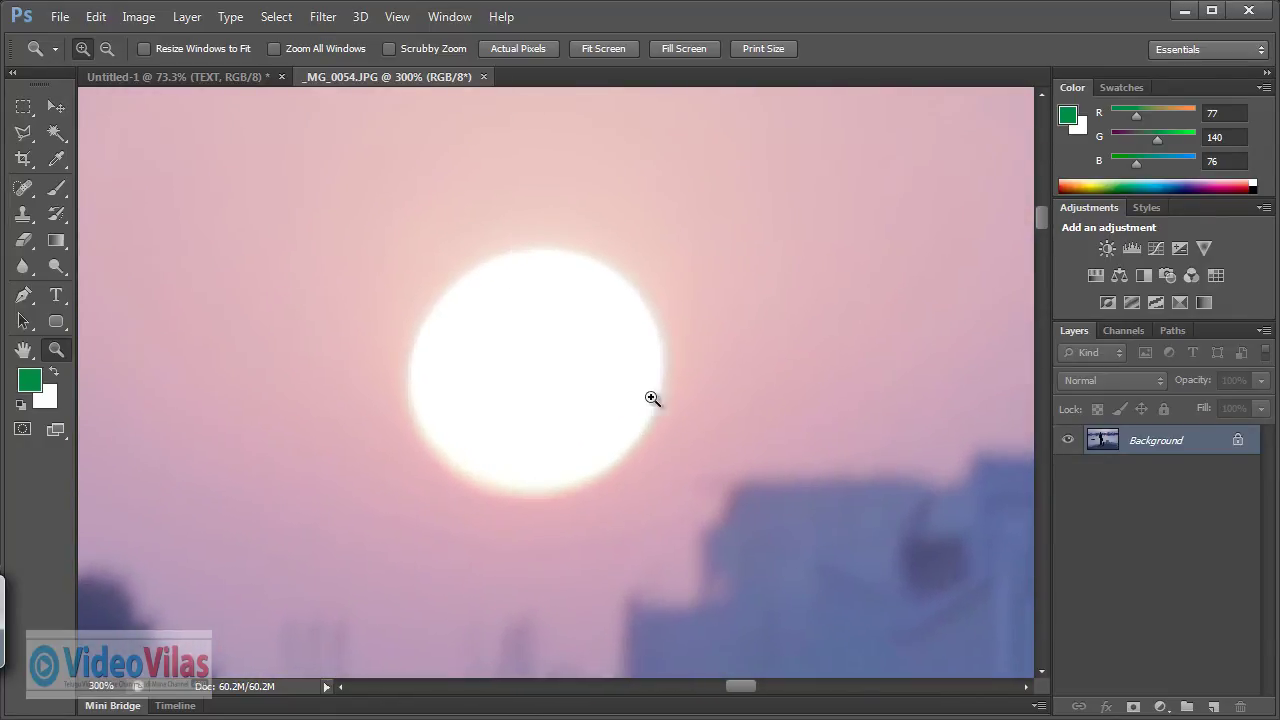
{"action": "left_click", "coordinate": [609, 380]}
{"action": "left_click", "coordinate": [662, 416]}
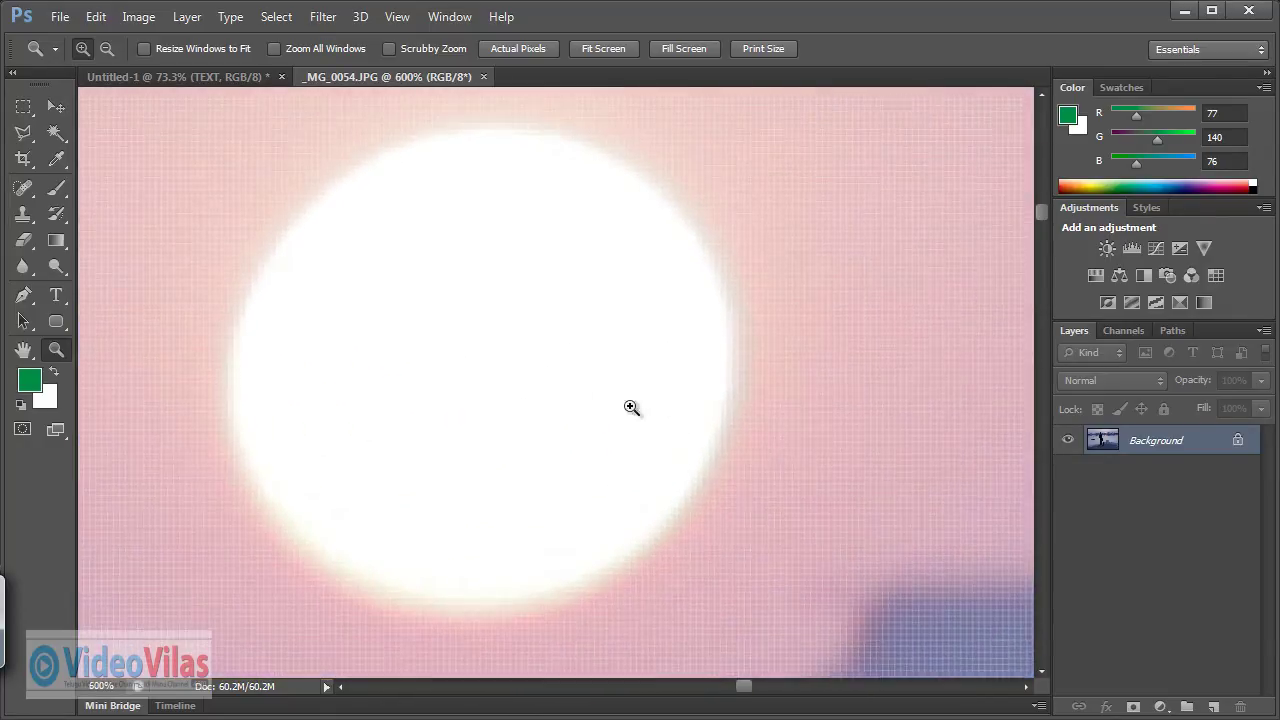
- Magnify to 3200%, fit the photo on screen, then marquee-zoom the sun to about 428%
{"action": "left_click", "coordinate": [609, 371]}
{"action": "left_click", "coordinate": [571, 360]}
{"action": "left_click", "coordinate": [738, 388]}
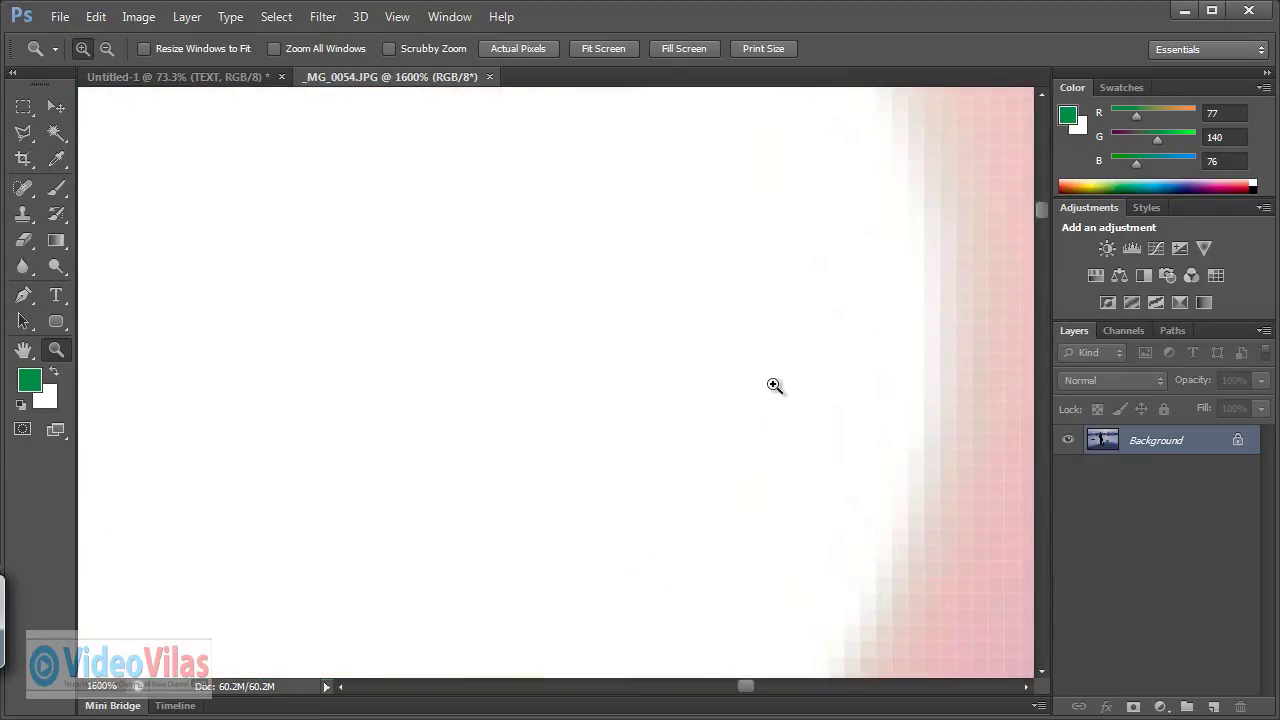
{"action": "left_click", "coordinate": [792, 402]}
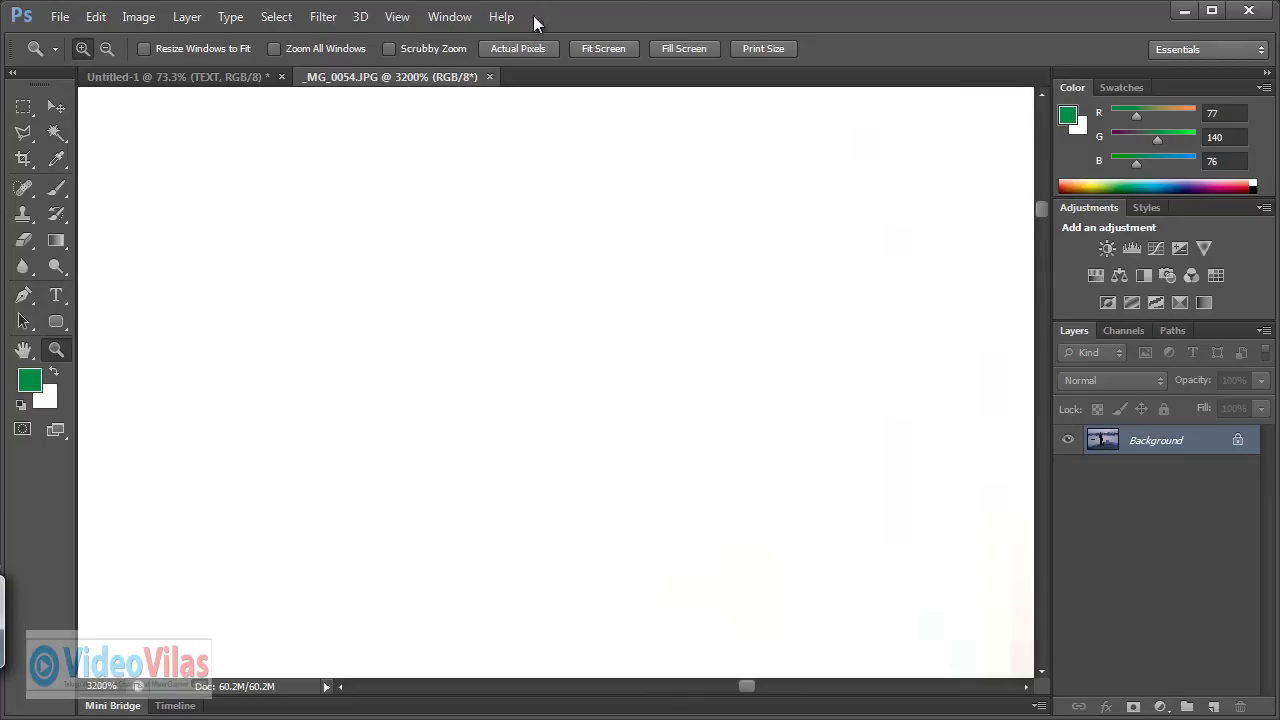
{"action": "left_click", "coordinate": [604, 49]}
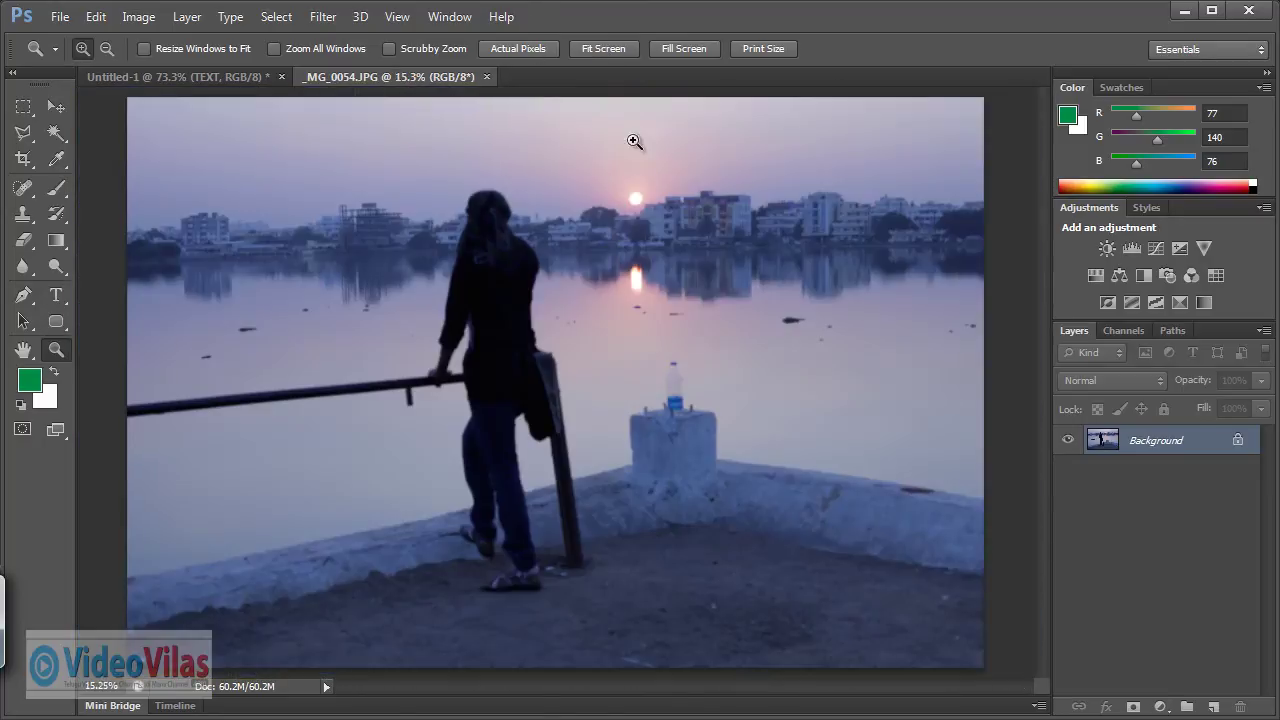
{"action": "left_click_drag", "start_coordinate": [622, 190], "coordinate": [656, 212]}
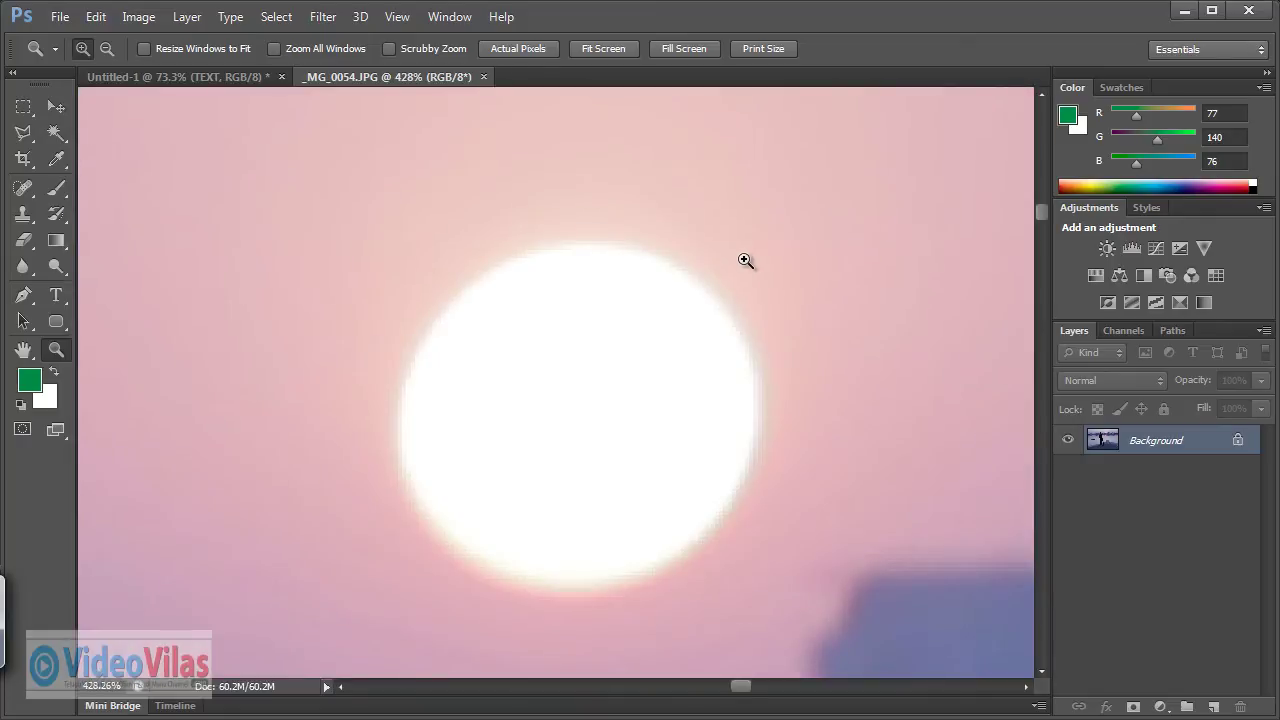
- Use View > Zoom In once, then View > Zoom Out twice down to 300%
{"action": "left_click", "coordinate": [397, 17]}
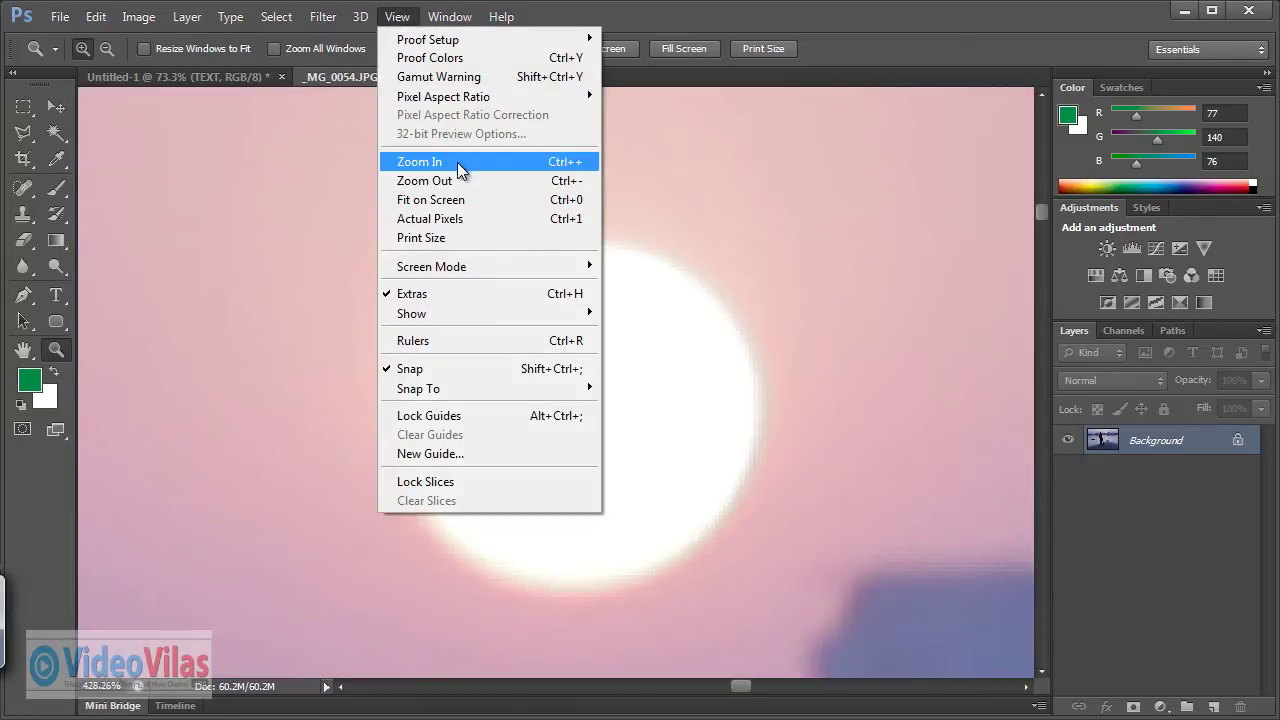
{"action": "left_click", "coordinate": [454, 161]}
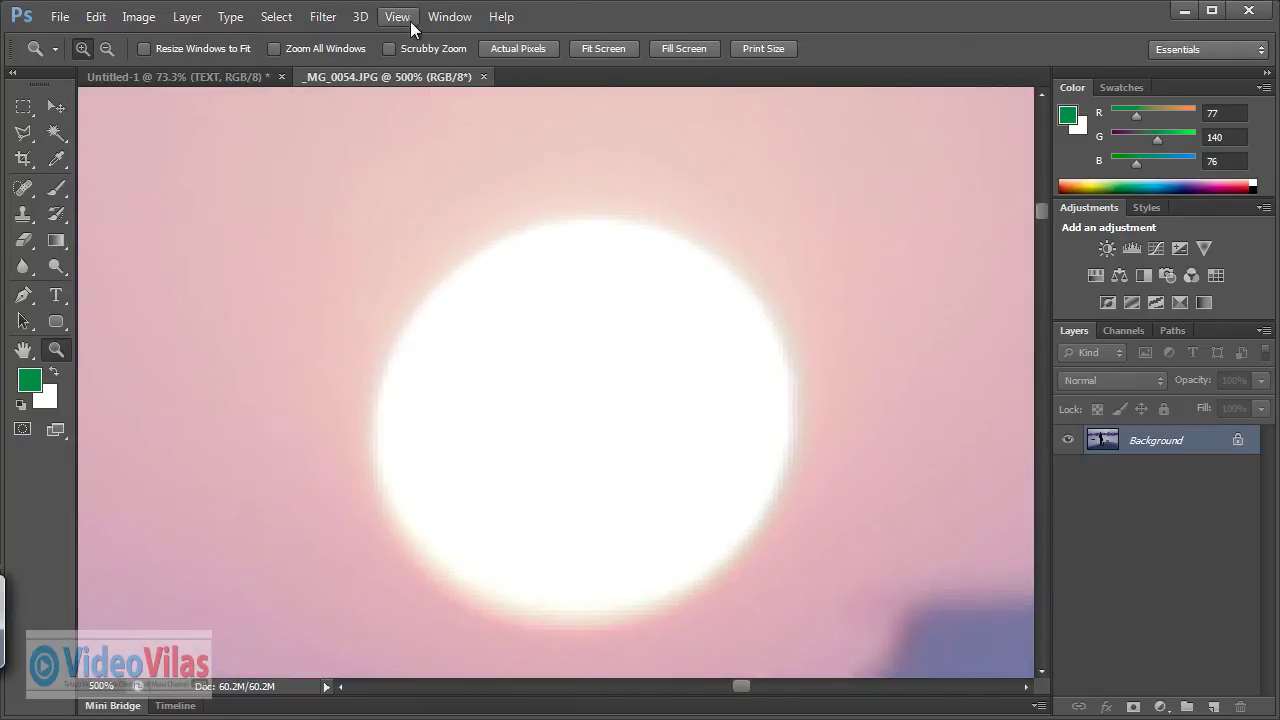
{"action": "left_click", "coordinate": [405, 19]}
{"action": "left_click", "coordinate": [449, 182]}
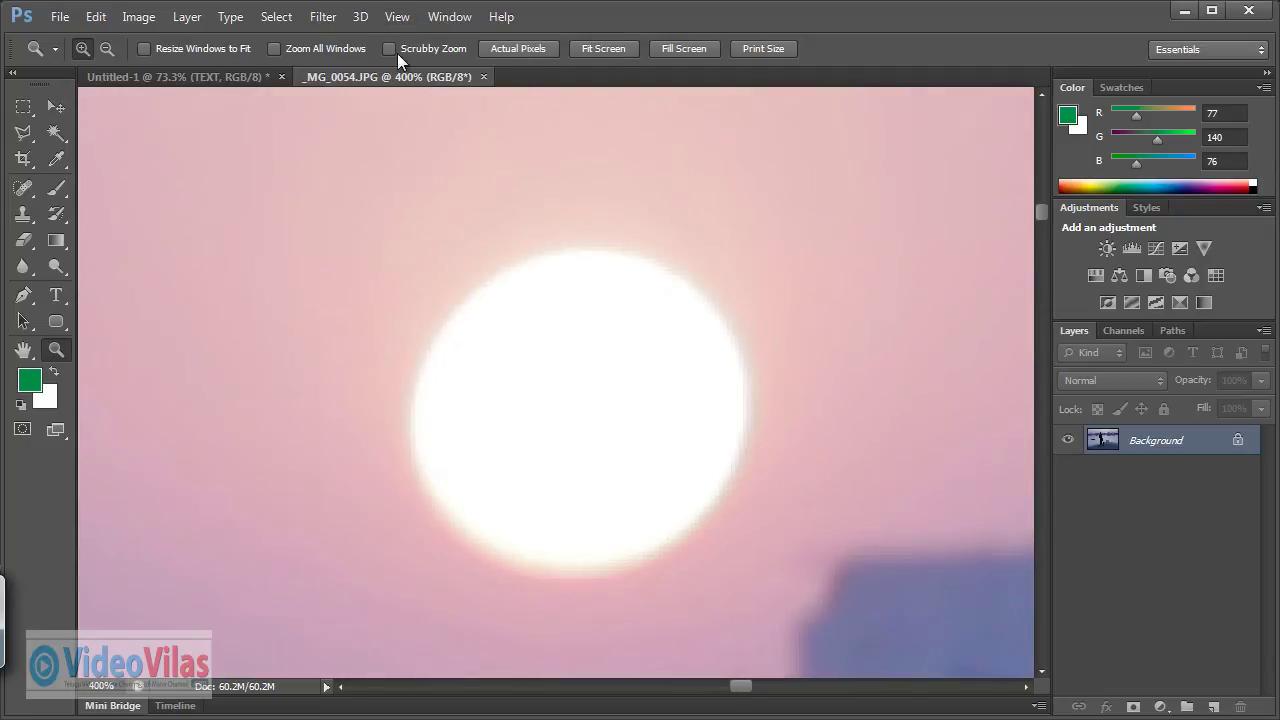
{"action": "left_click", "coordinate": [397, 17]}
{"action": "left_click", "coordinate": [451, 181]}
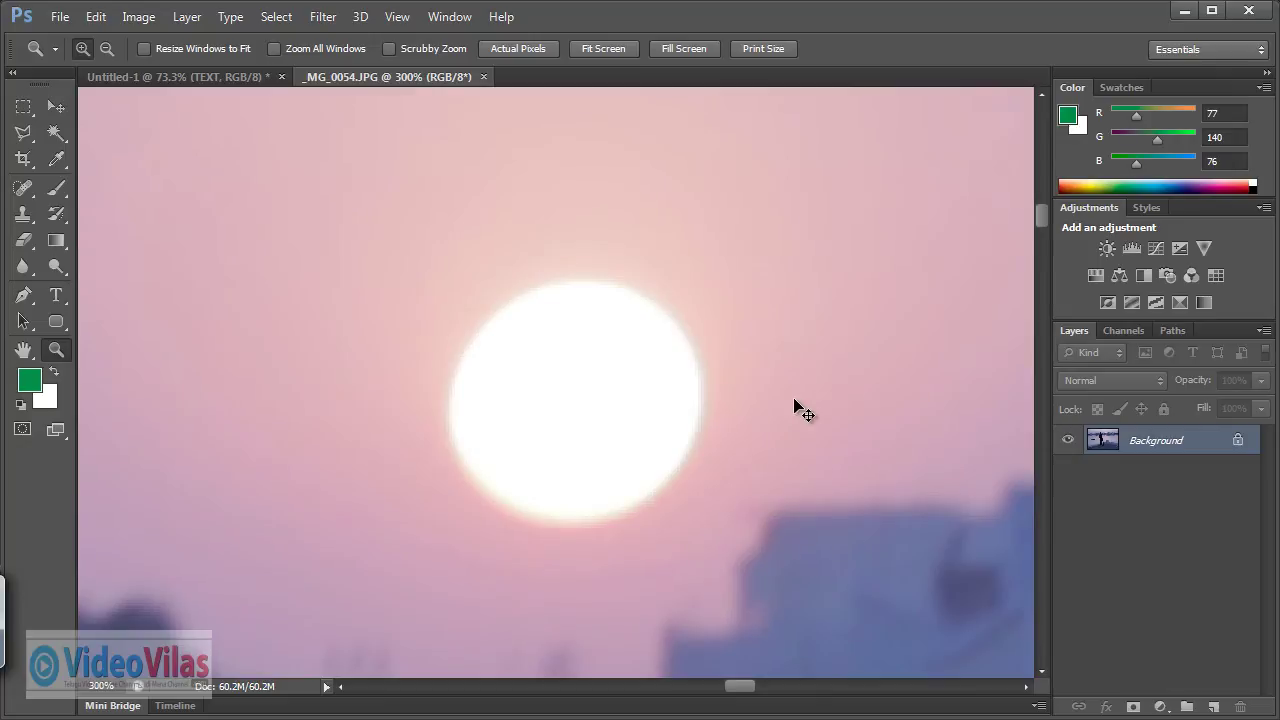
- Step between 50% and 400% with Ctrl+minus and Ctrl+plus, settling at 100%, then open the View menu
{"action": "key", "text": "ctrl+minus"}
{"action": "key", "text": "ctrl+minus"}
{"action": "key", "text": "ctrl+minus"}
{"action": "key", "text": "ctrl+minus"}
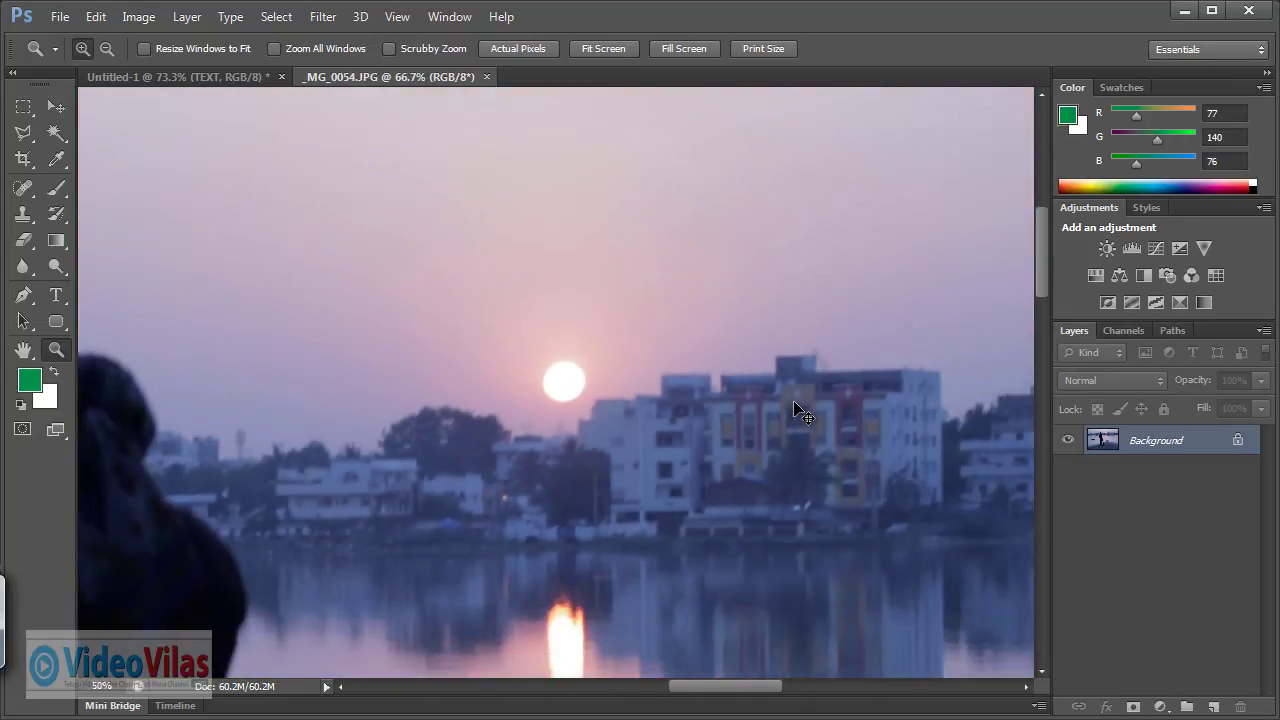
{"action": "key", "text": "ctrl+minus"}
{"action": "key", "text": "ctrl+plus"}
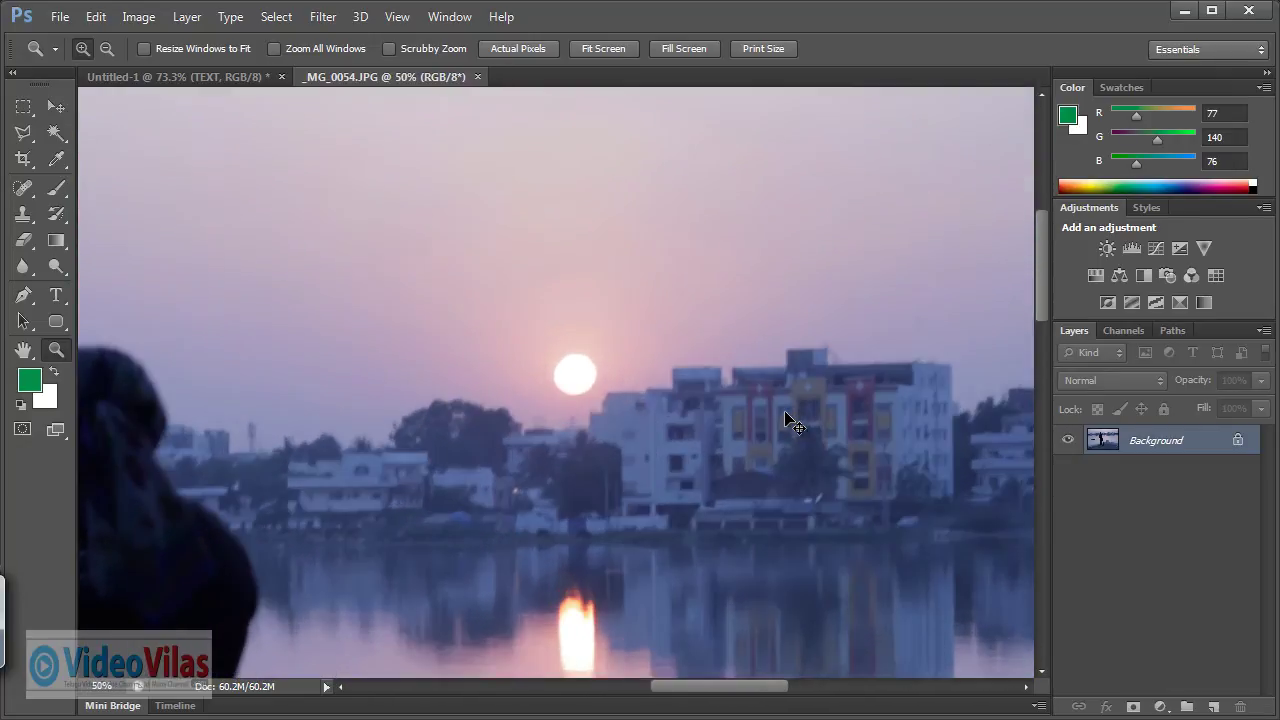
{"action": "key", "text": "ctrl+plus"}
{"action": "key", "text": "ctrl+plus"}
{"action": "key", "text": "ctrl+plus"}
{"action": "key", "text": "ctrl+plus"}
{"action": "key", "text": "ctrl+plus"}
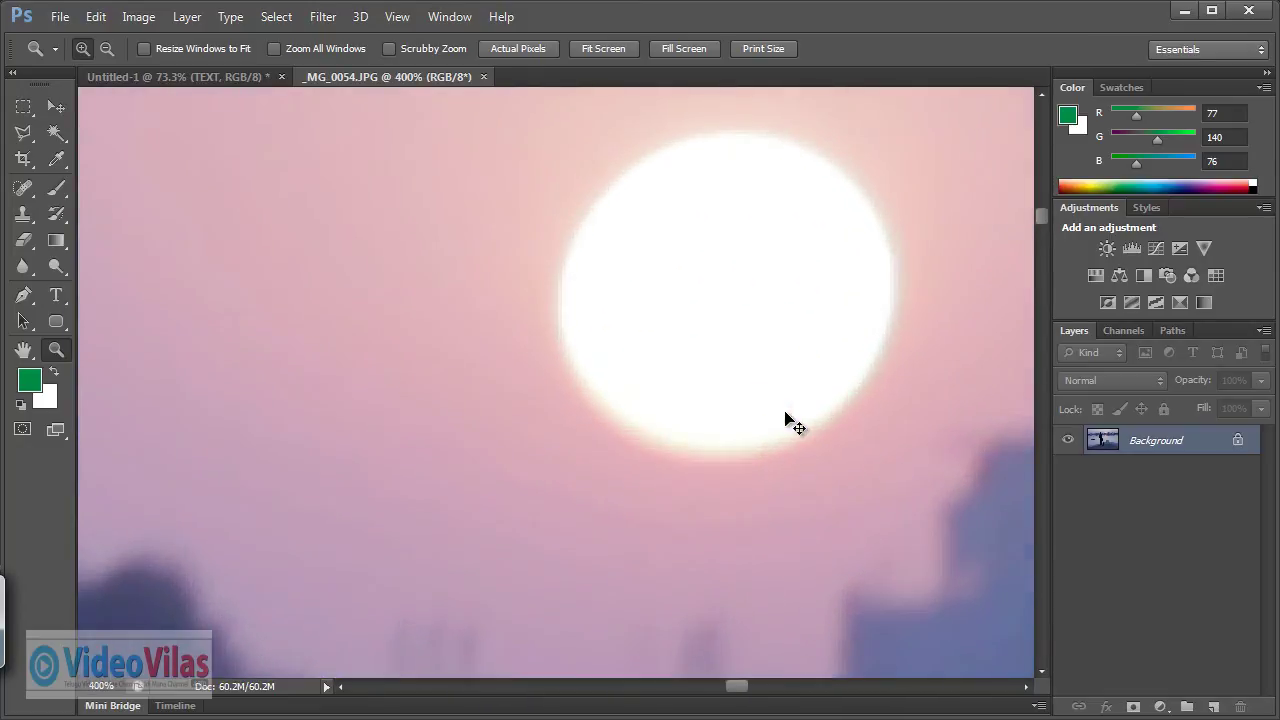
{"action": "key", "text": "ctrl+minus"}
{"action": "key", "text": "ctrl+minus"}
{"action": "key", "text": "ctrl+minus"}
{"action": "key", "text": "ctrl+minus"}
{"action": "key", "text": "ctrl+minus"}
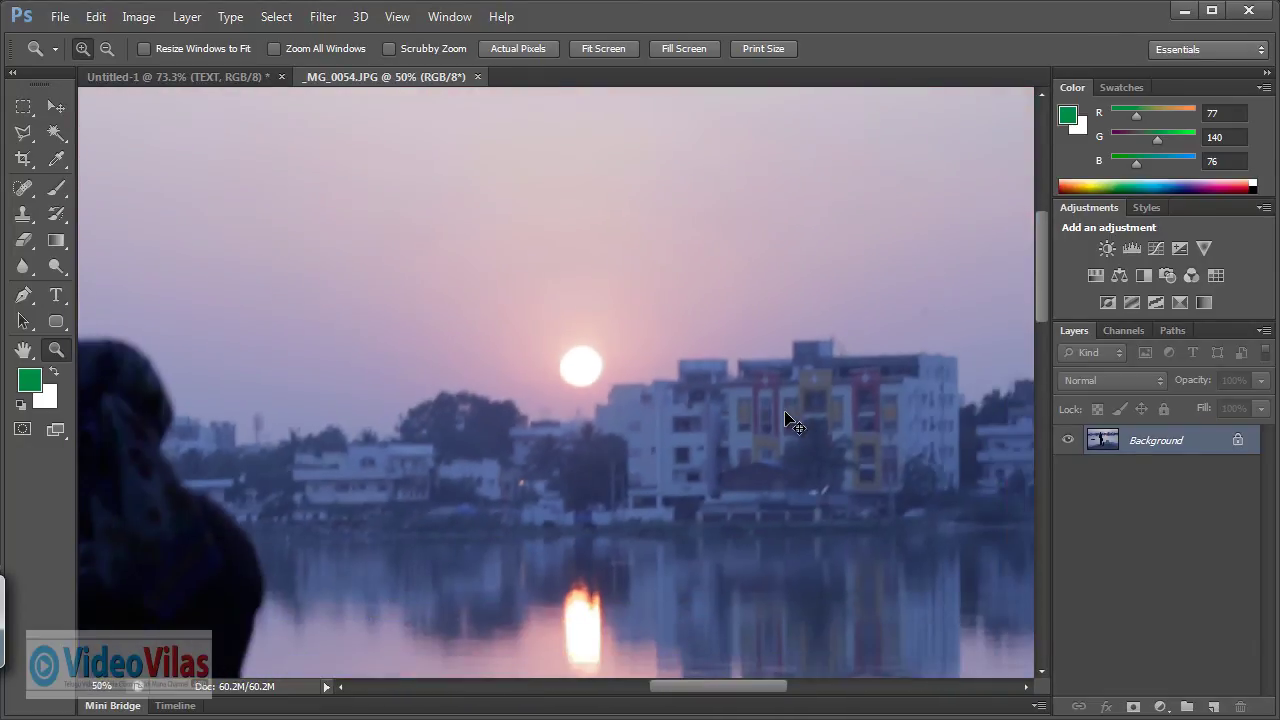
{"action": "key", "text": "ctrl+plus"}
{"action": "key", "text": "ctrl+plus"}
{"action": "key", "text": "ctrl+plus"}
{"action": "key", "text": "ctrl+minus"}
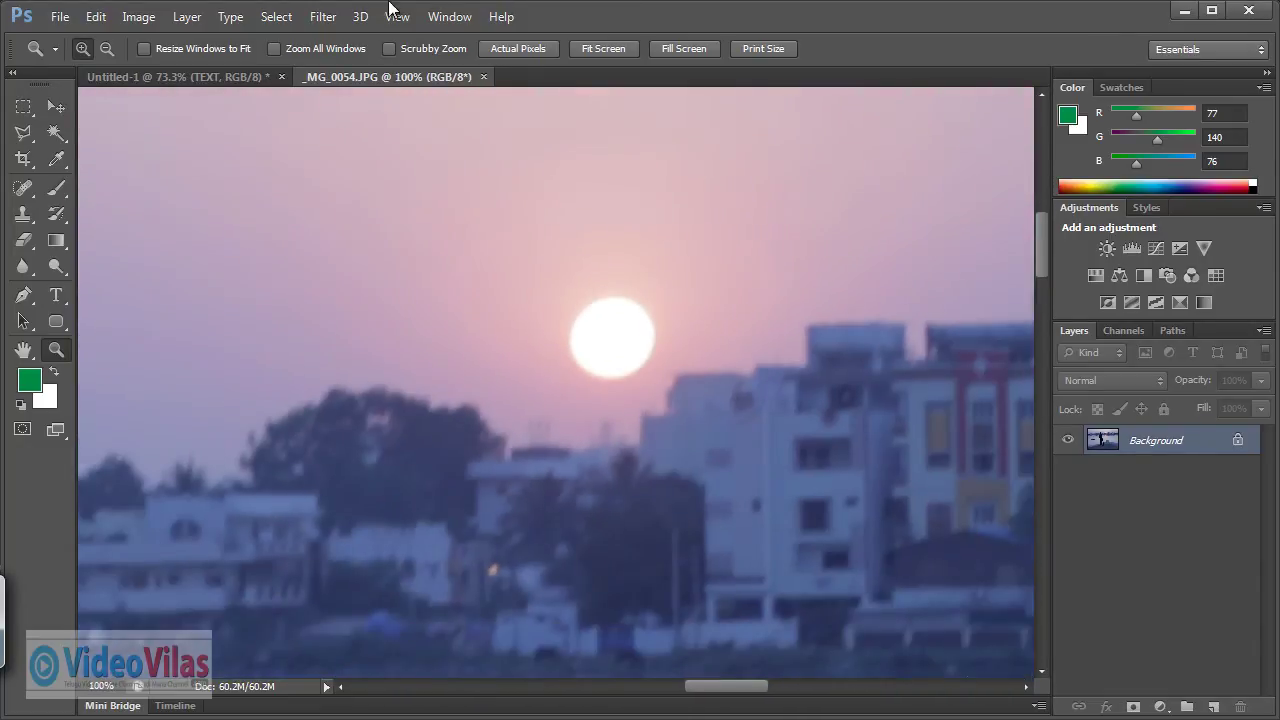
{"action": "left_click", "coordinate": [396, 17]}
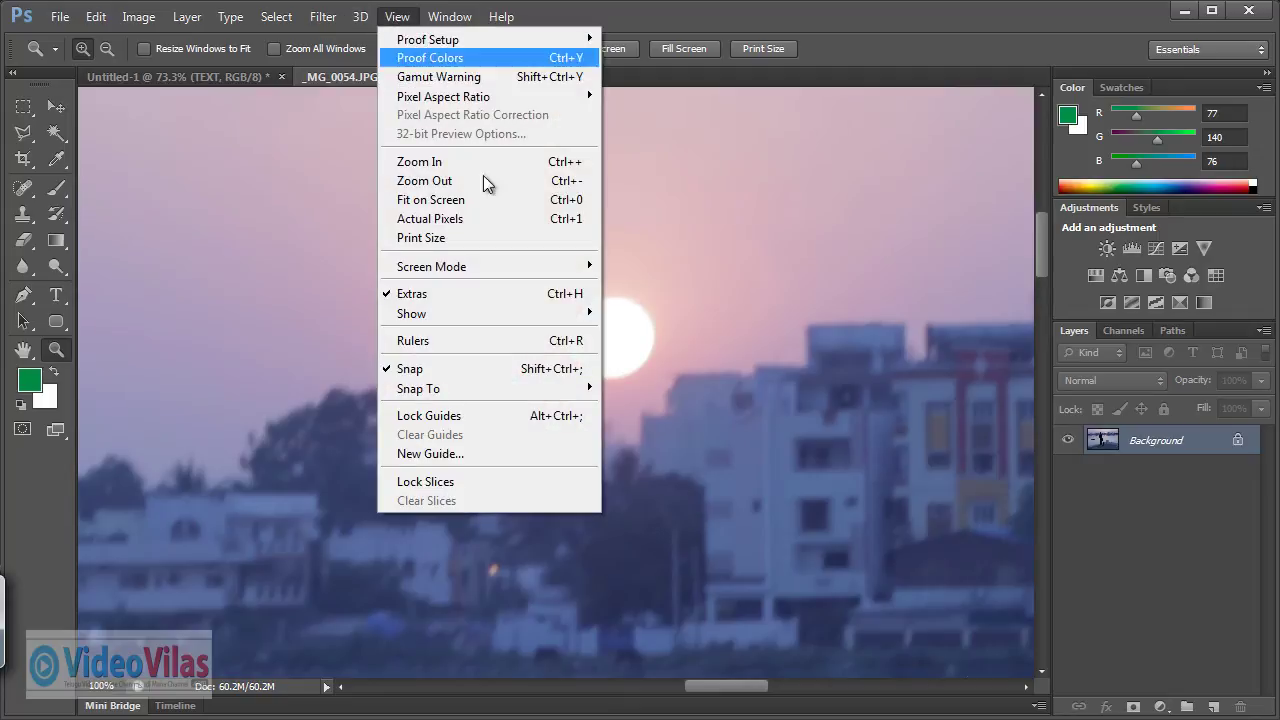
- Fit the photo on screen, dismiss the View menu, then view it at Actual Pixels 100%
{"action": "left_click", "coordinate": [437, 203]}
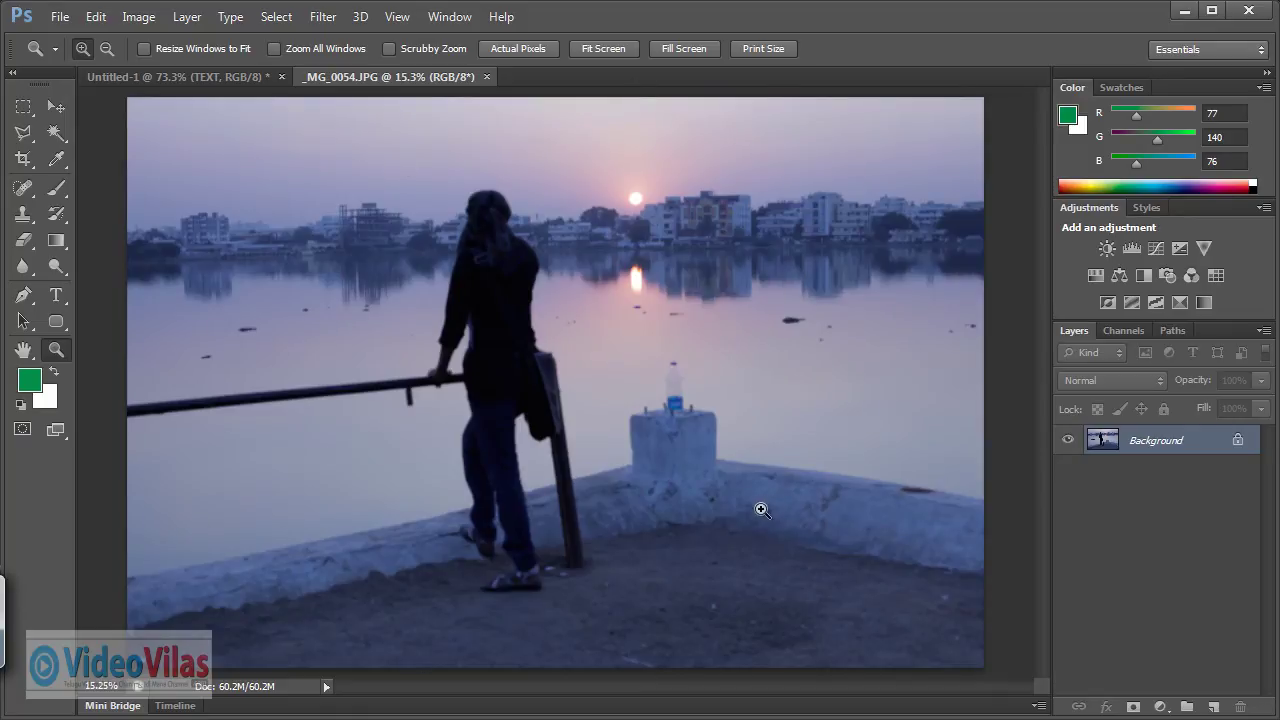
{"action": "left_click", "coordinate": [398, 17]}
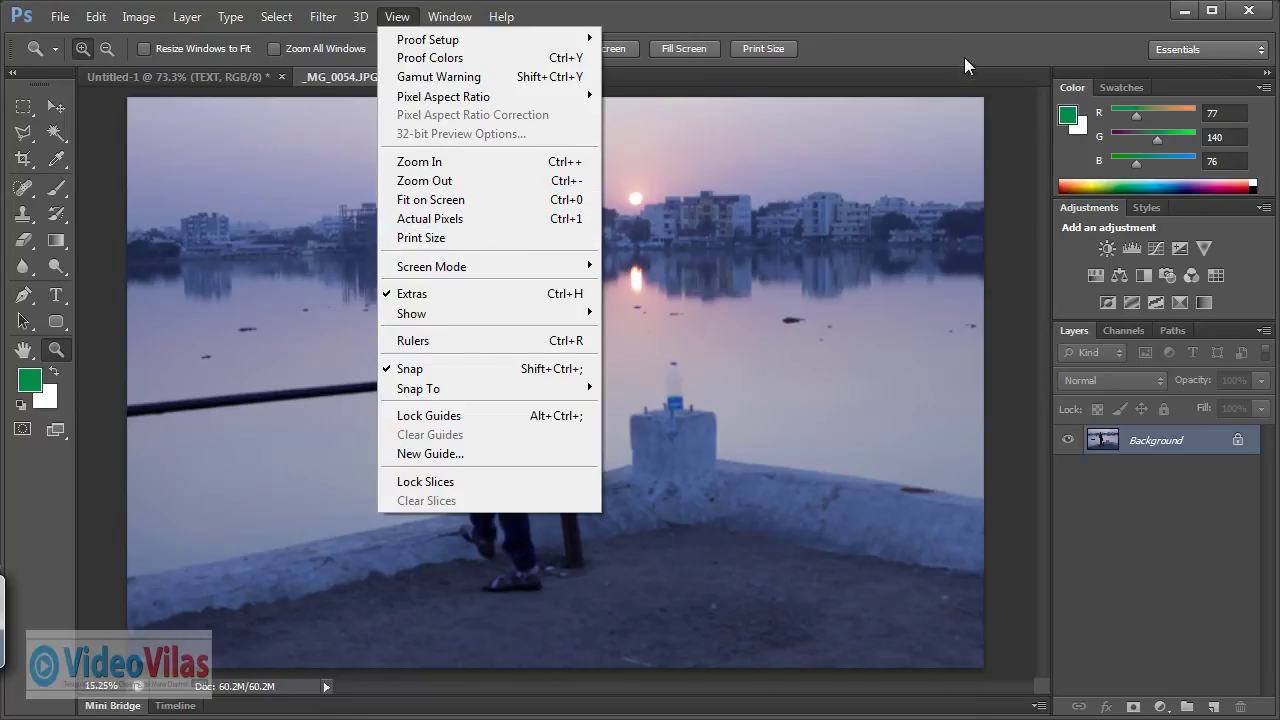
{"action": "left_click", "coordinate": [932, 41]}
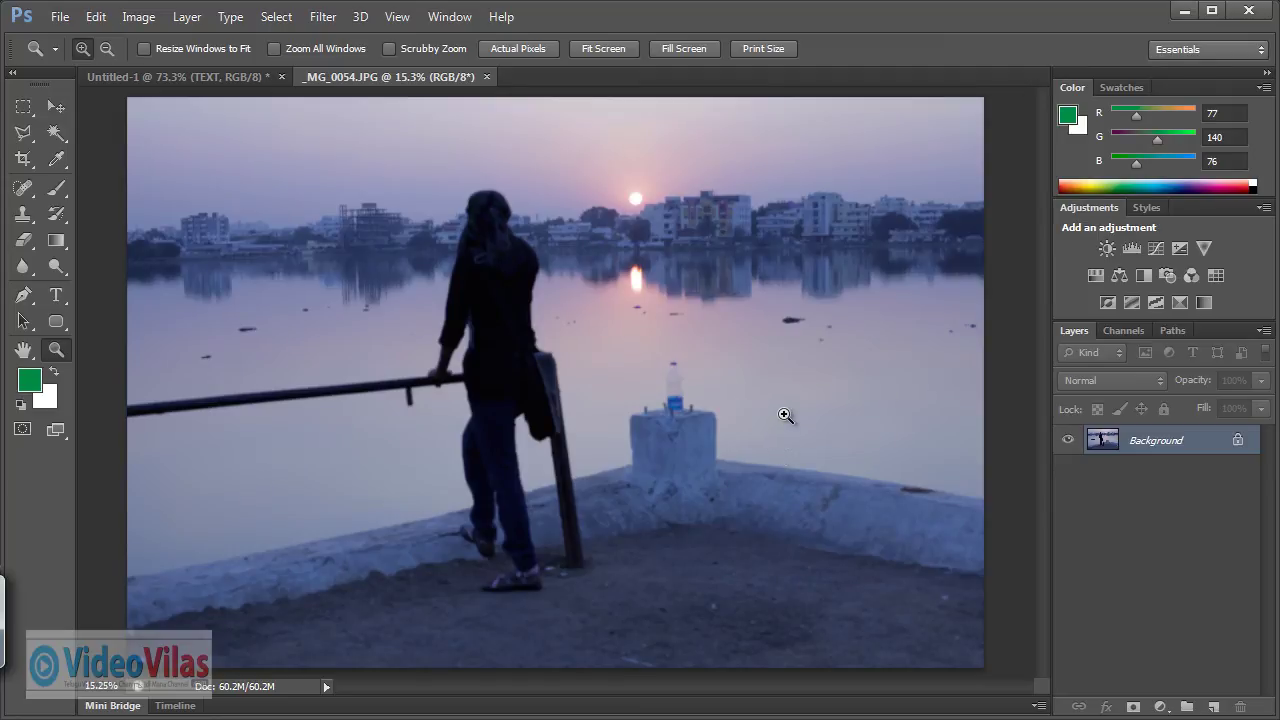
{"action": "left_click", "coordinate": [398, 17]}
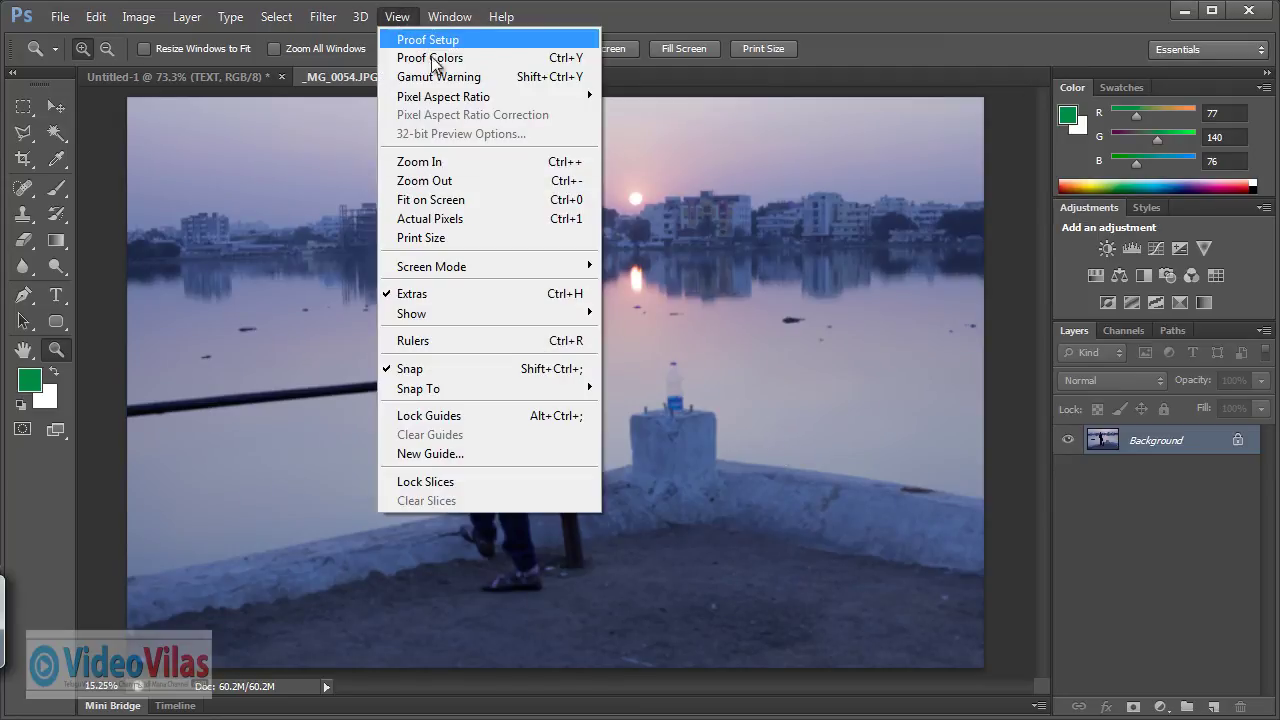
{"action": "left_click", "coordinate": [444, 221]}
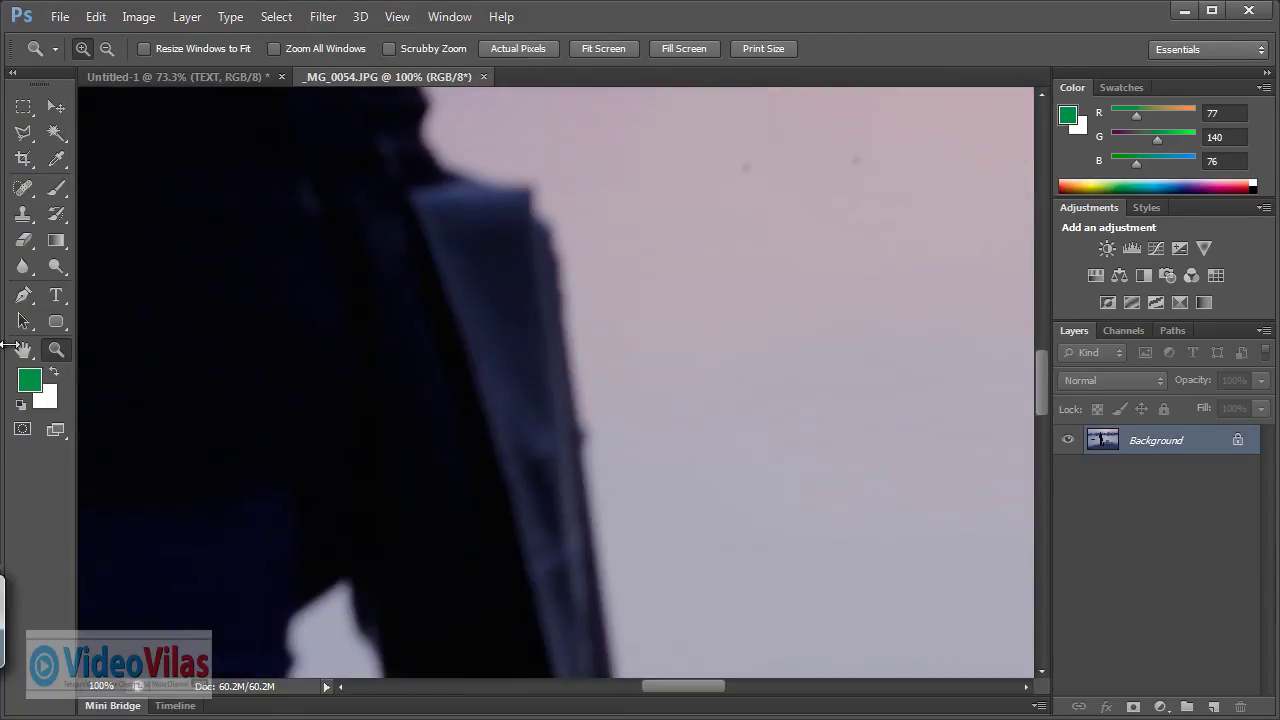
- Pan the photo with the Hand tool to reveal the hooded head and blurred buildings
{"action": "left_click", "coordinate": [23, 349]}
{"action": "mouse_move", "coordinate": [571, 400]}
{"action": "left_mouse_down"}
{"action": "mouse_move", "coordinate": [513, 252]}
{"action": "mouse_move", "coordinate": [526, 480]}
{"action": "left_mouse_up"}
{"action": "left_click_drag", "start_coordinate": [551, 200], "coordinate": [551, 329]}
{"action": "left_click_drag", "start_coordinate": [520, 120], "coordinate": [520, 400]}
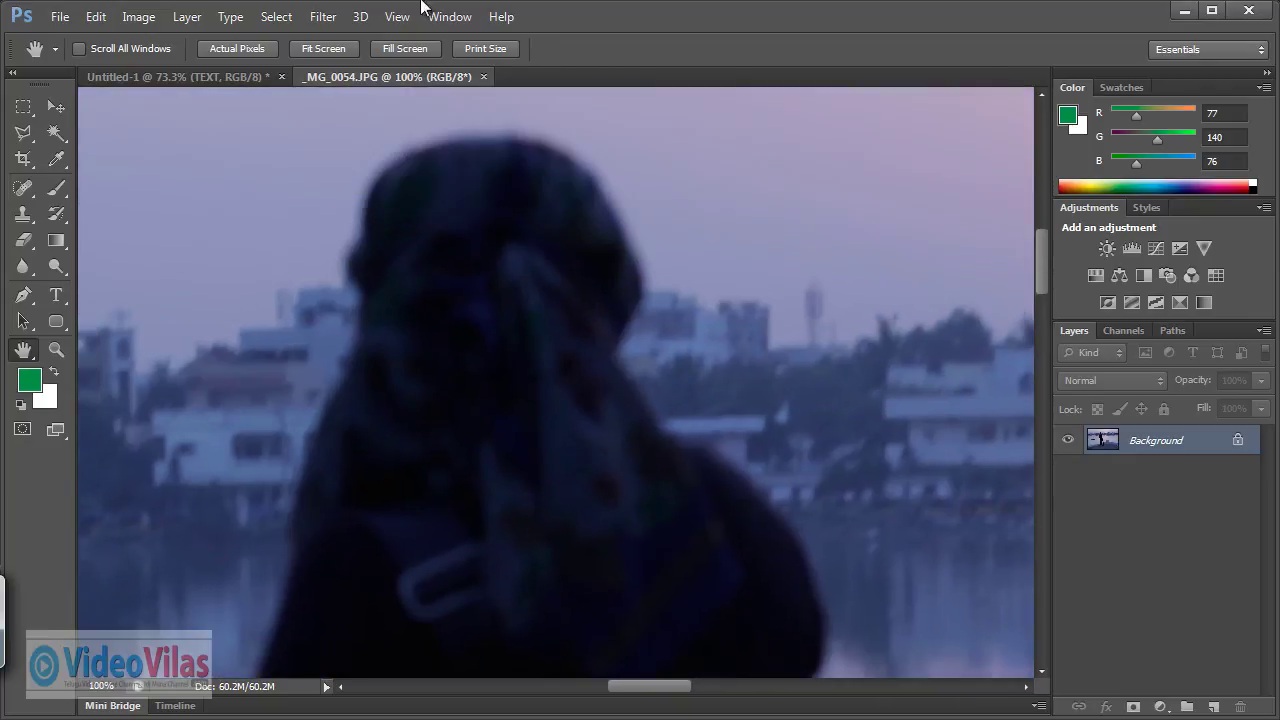
- Try Print Size, then set the photo to Actual Pixels (100%) from the View menu
{"action": "left_click", "coordinate": [396, 17]}
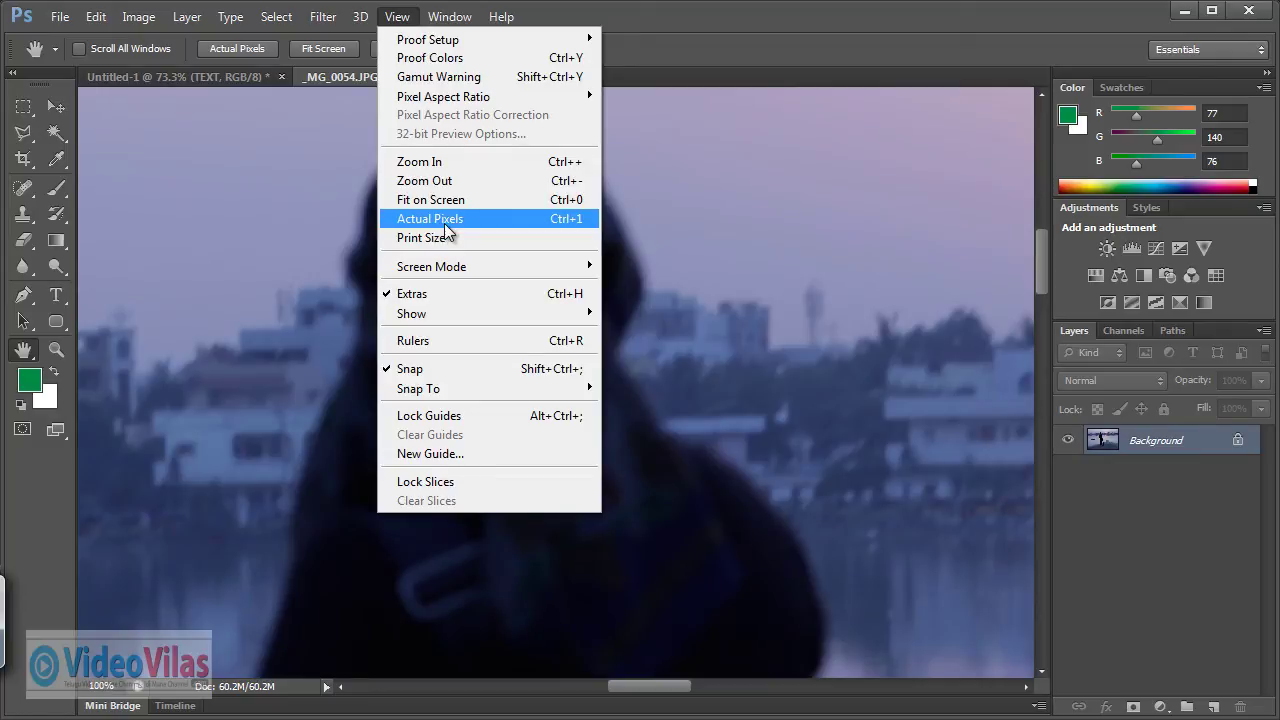
{"action": "left_click", "coordinate": [440, 240]}
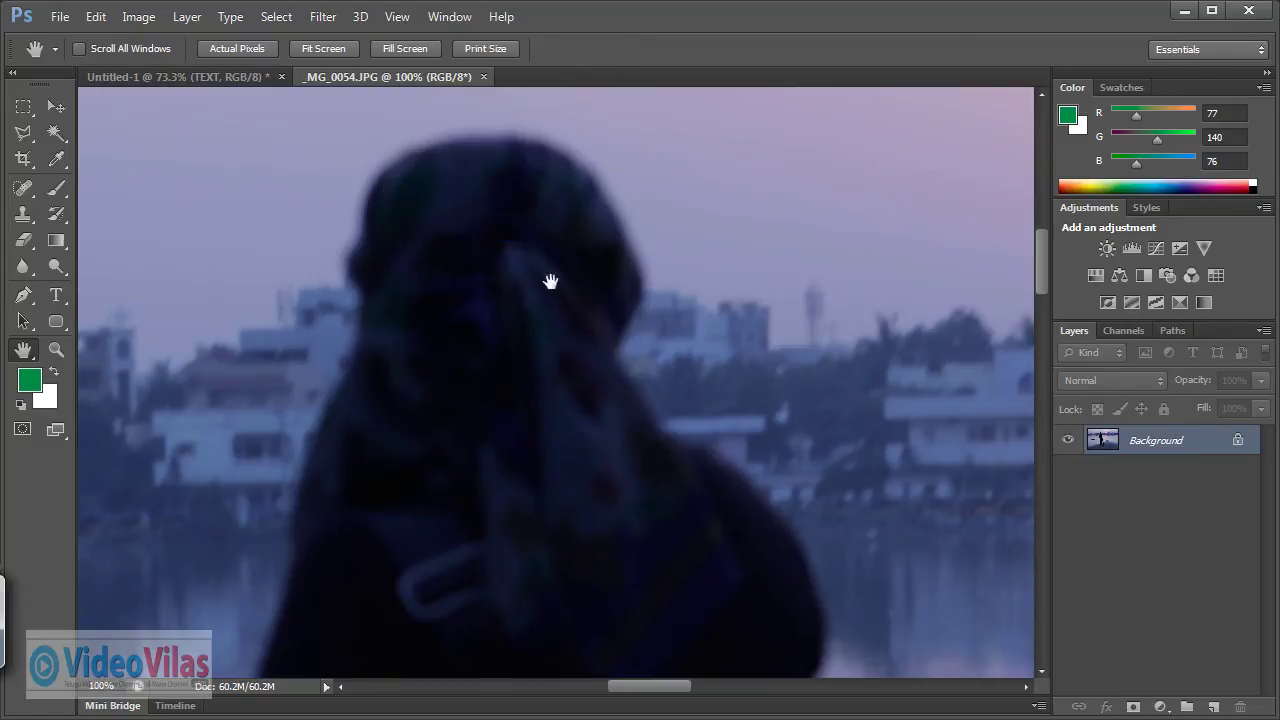
{"action": "left_click", "coordinate": [397, 17]}
{"action": "left_click", "coordinate": [430, 240]}
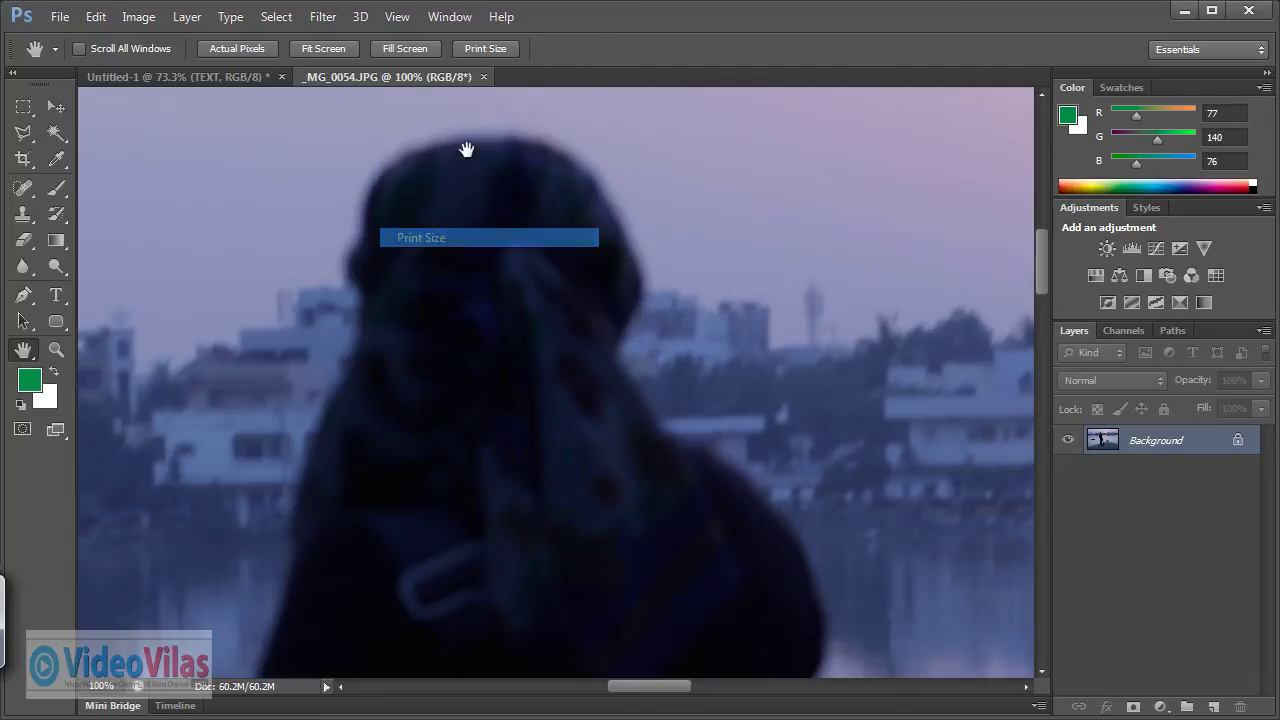
{"action": "left_click", "coordinate": [397, 17]}
{"action": "left_click", "coordinate": [440, 216]}
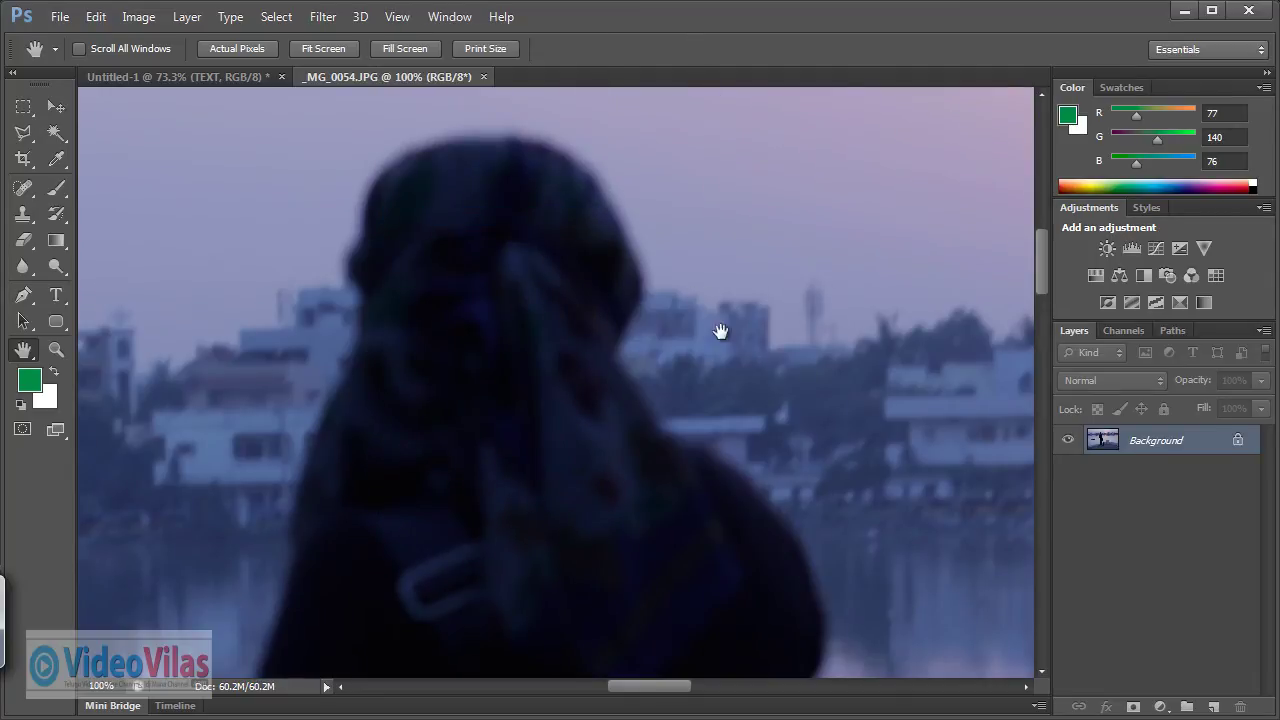
- Nudge the 100% view slightly, dismiss the View menu, and toggle between Zoom and Hand tools
{"action": "left_click_drag", "start_coordinate": [647, 245], "coordinate": [650, 245]}
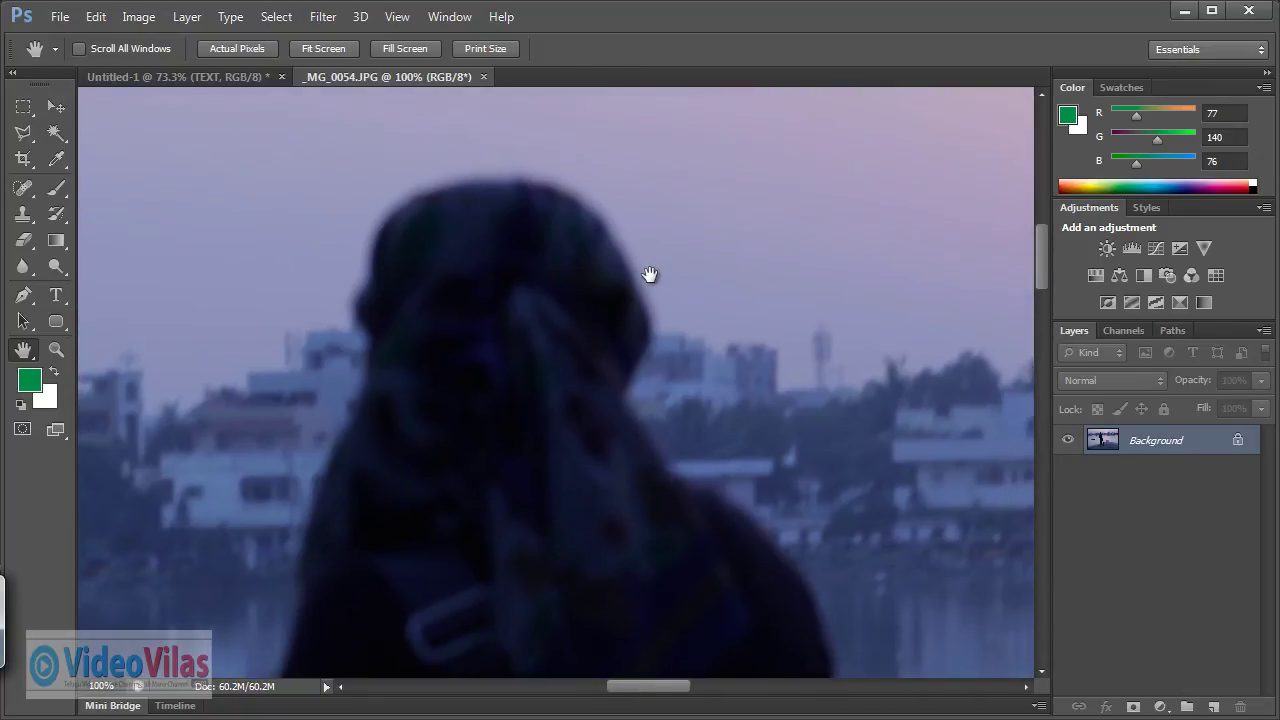
{"action": "left_click", "coordinate": [397, 17]}
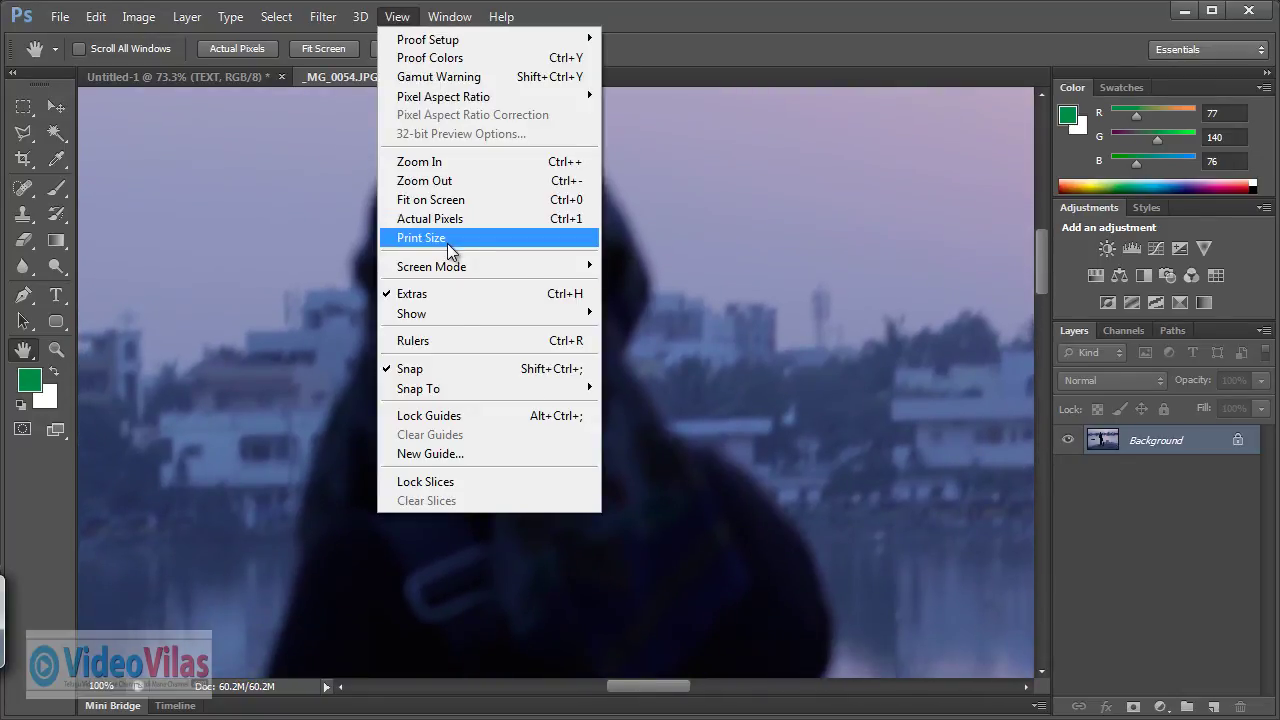
{"action": "left_click", "coordinate": [701, 28]}
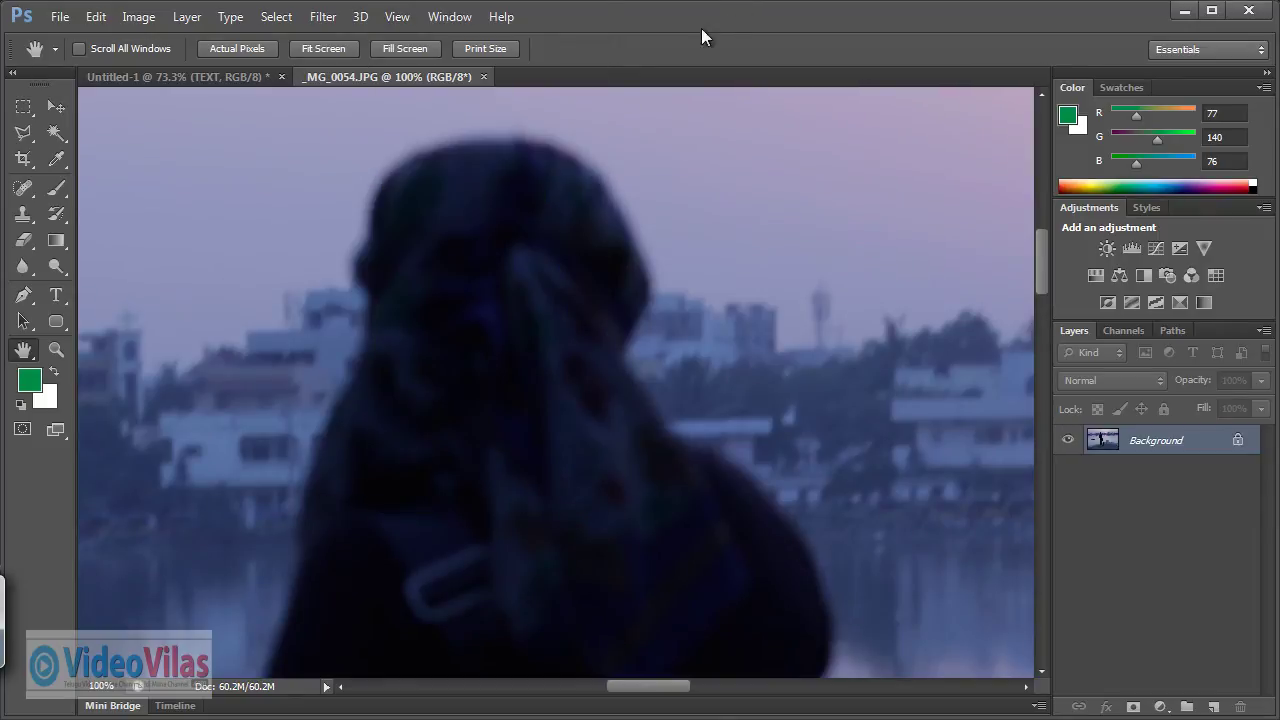
{"action": "left_click", "coordinate": [57, 356]}
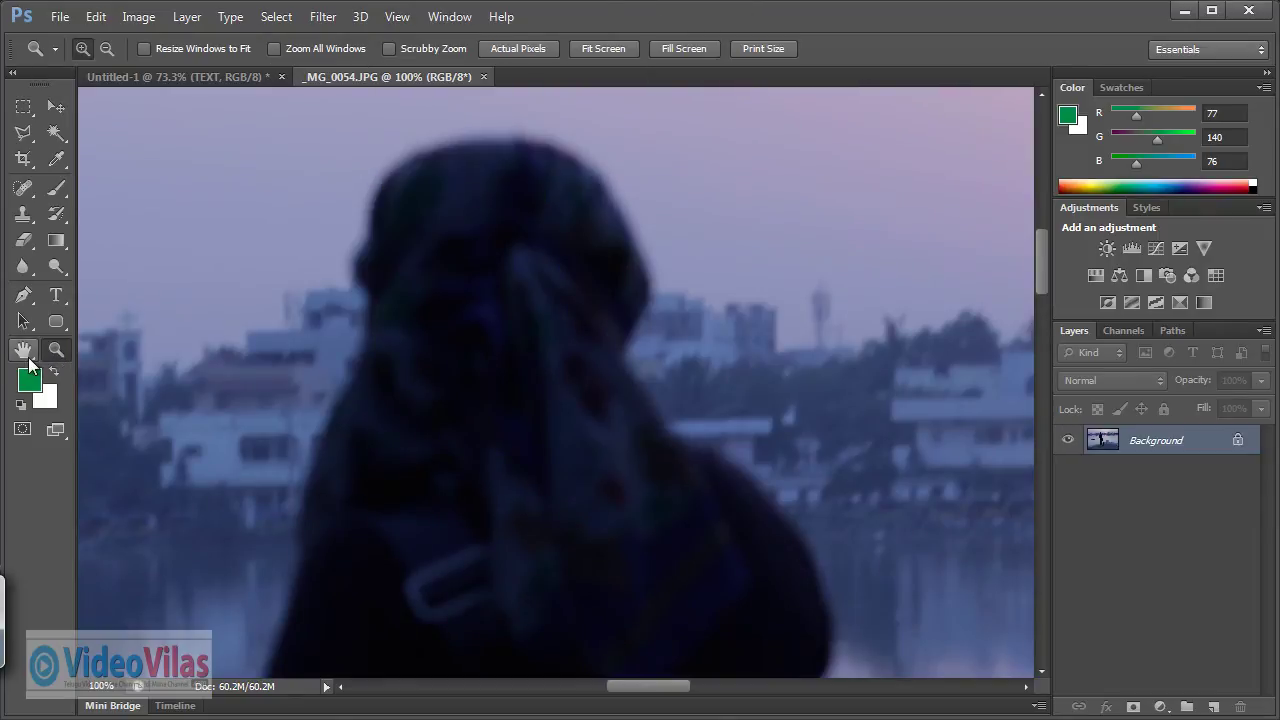
- Check the Hand tool's alternative modes and pan the photo slightly upward
{"action": "left_click", "coordinate": [28, 356]}
{"action": "right_click", "coordinate": [28, 357]}
{"action": "left_click", "coordinate": [80, 345]}
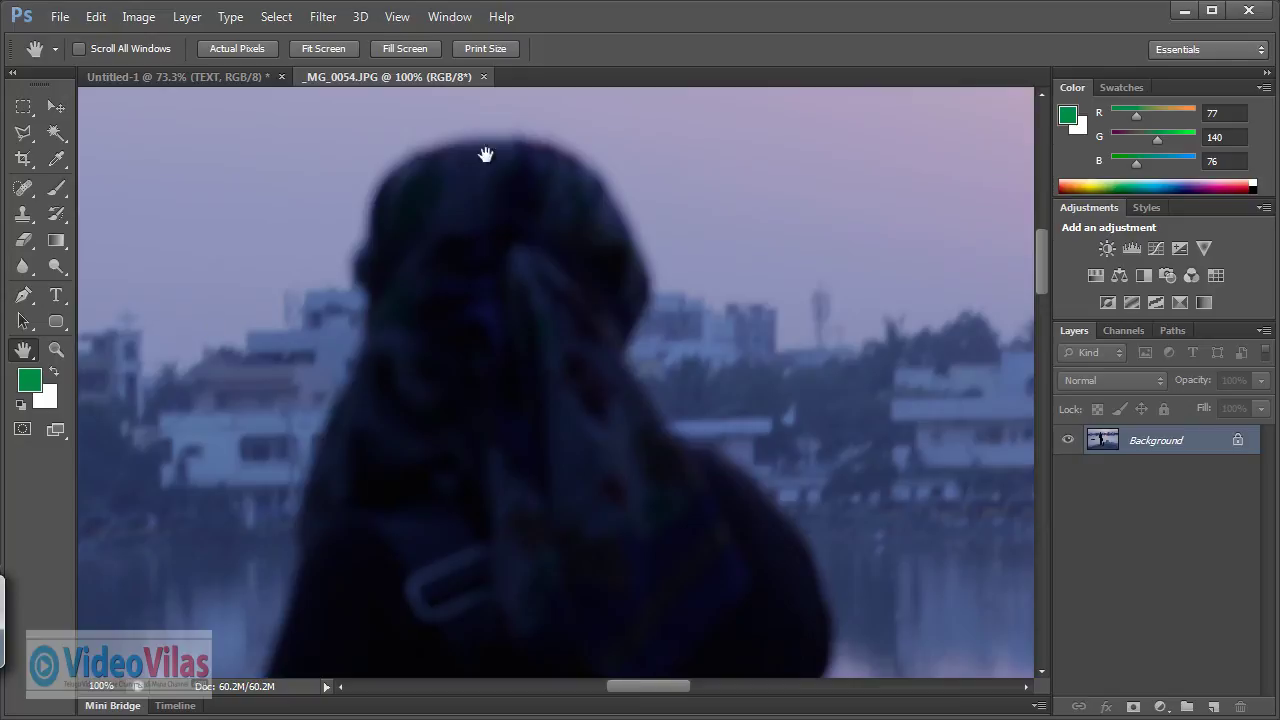
{"action": "mouse_move", "coordinate": [589, 364]}
{"action": "left_mouse_down"}
{"action": "mouse_move", "coordinate": [534, 294]}
{"action": "mouse_move", "coordinate": [580, 380]}
{"action": "mouse_move", "coordinate": [575, 350]}
{"action": "mouse_move", "coordinate": [615, 370]}
{"action": "left_mouse_up"}
- Zoom on the figure's head to the maximum 3200%, then Alt-click to zoom back out
{"action": "left_click", "coordinate": [52, 352]}
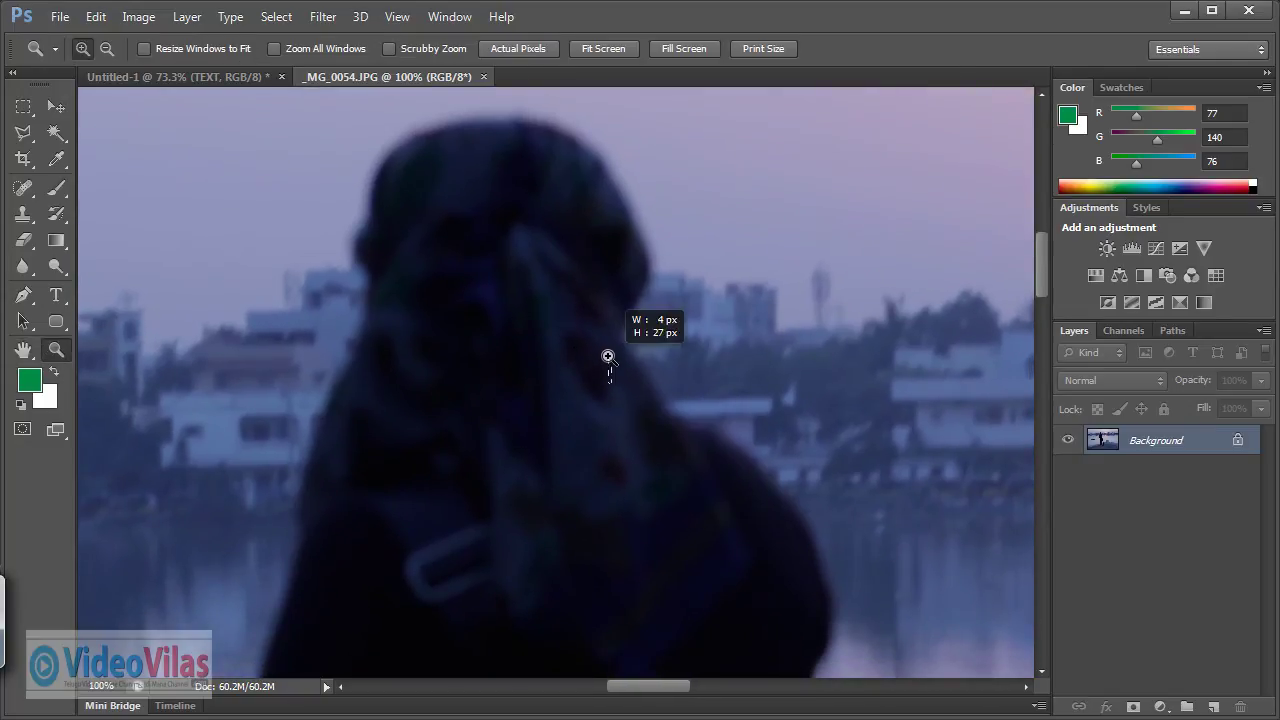
{"action": "left_click", "coordinate": [614, 359]}
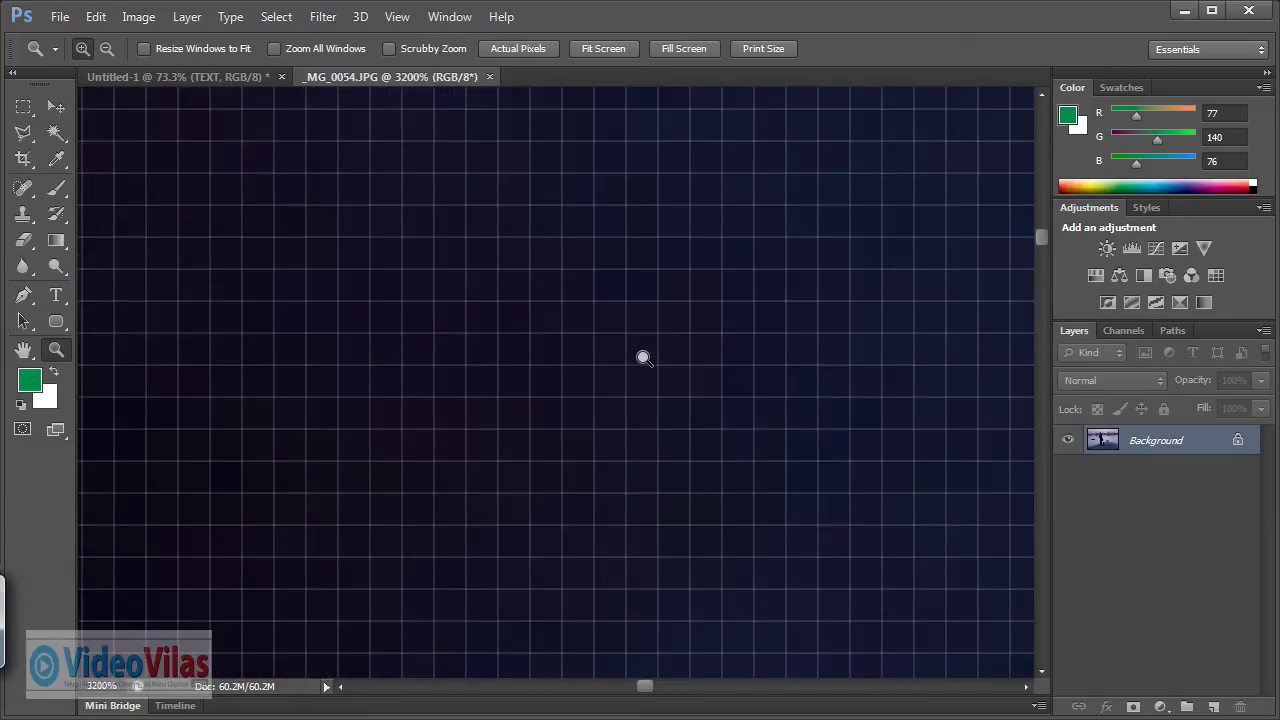
{"action": "key", "text": "alt"}
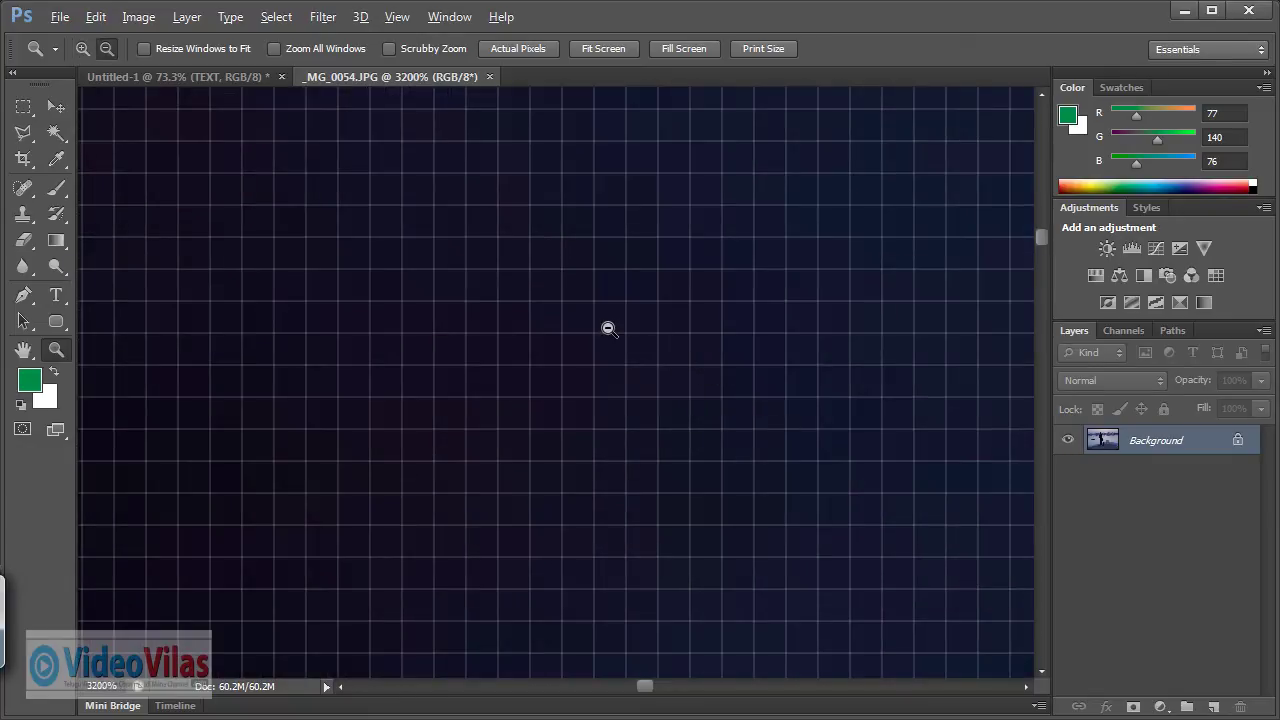
{"action": "left_click", "coordinate": [608, 328], "text": "alt"}
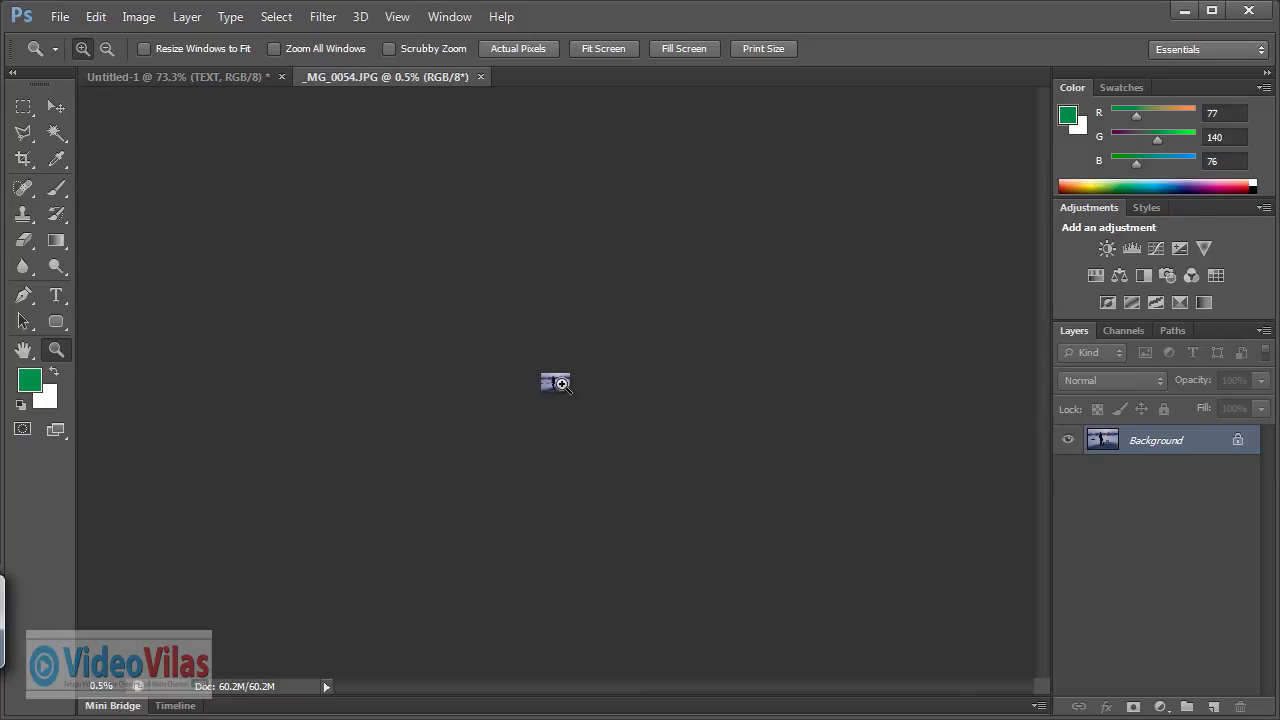
- Scrubby-zoom from 0.5% up to 300% on the figure's edge, restoring zoom-in mode
{"action": "left_click_drag", "start_coordinate": [562, 384], "coordinate": [567, 388]}
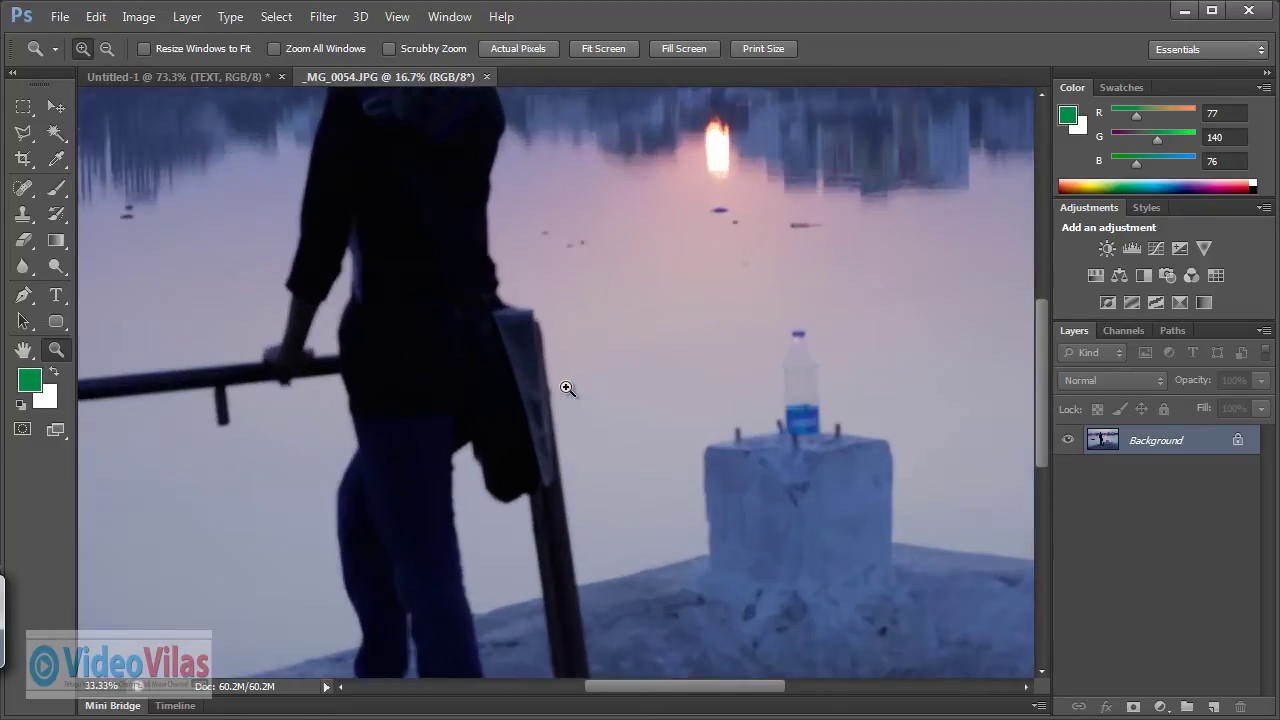
{"action": "left_click_drag", "start_coordinate": [567, 388], "coordinate": [569, 400]}
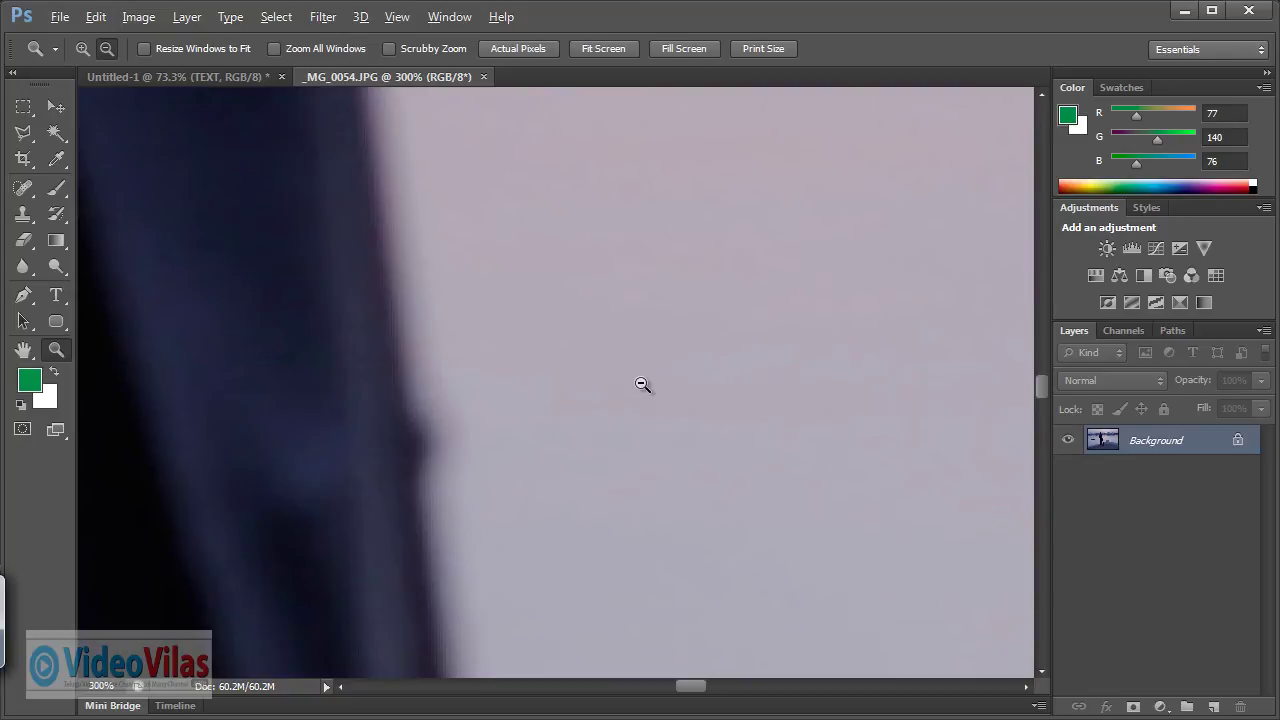
{"action": "key", "text": "alt"}
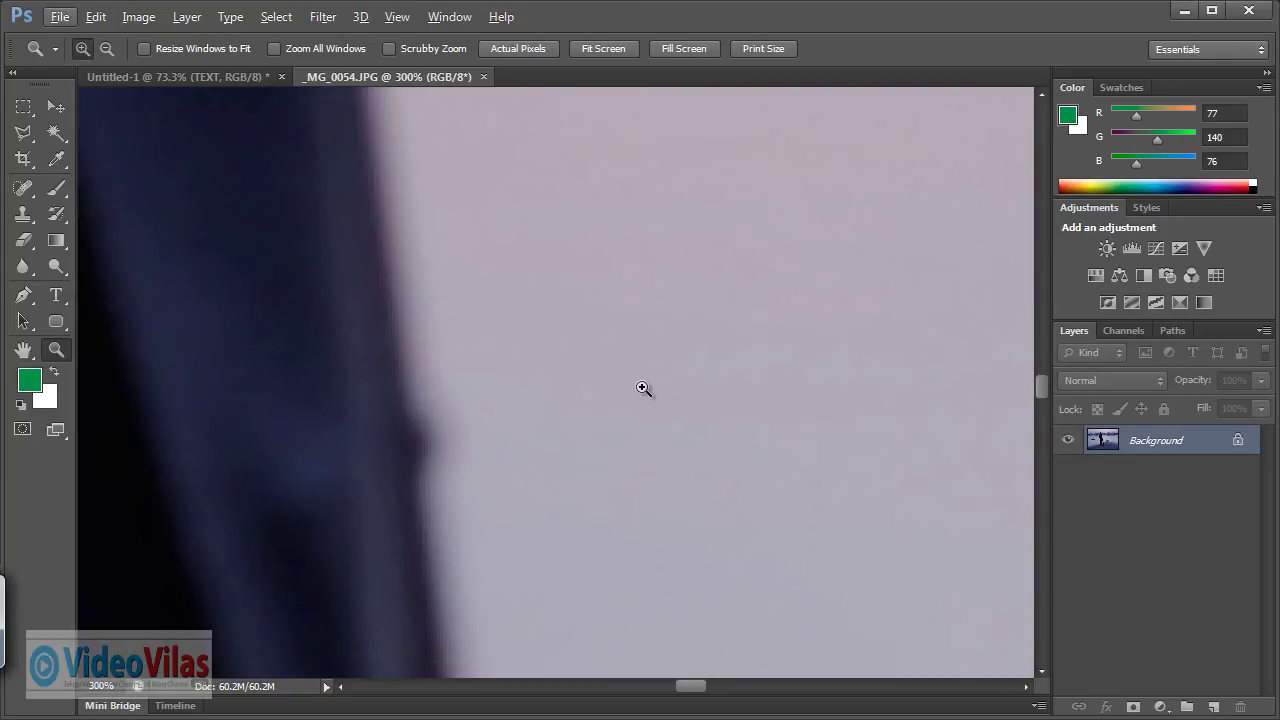
{"action": "key", "text": "alt"}
{"action": "key", "text": "alt"}
{"action": "key", "text": "alt"}
{"action": "key", "text": "alt"}
{"action": "key", "text": "alt"}
- Open the Navigator panel from the Window menu
{"action": "left_click", "coordinate": [397, 17]}
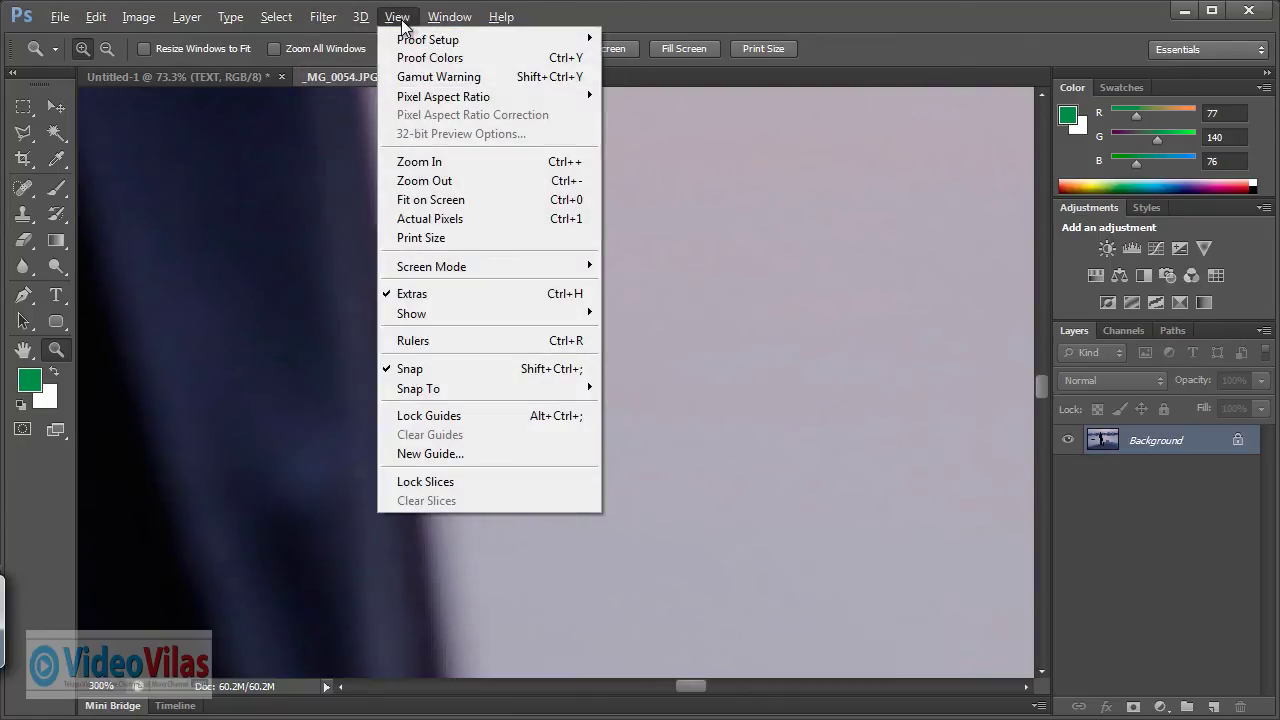
{"action": "left_click", "coordinate": [864, 44]}
{"action": "left_click", "coordinate": [433, 19]}
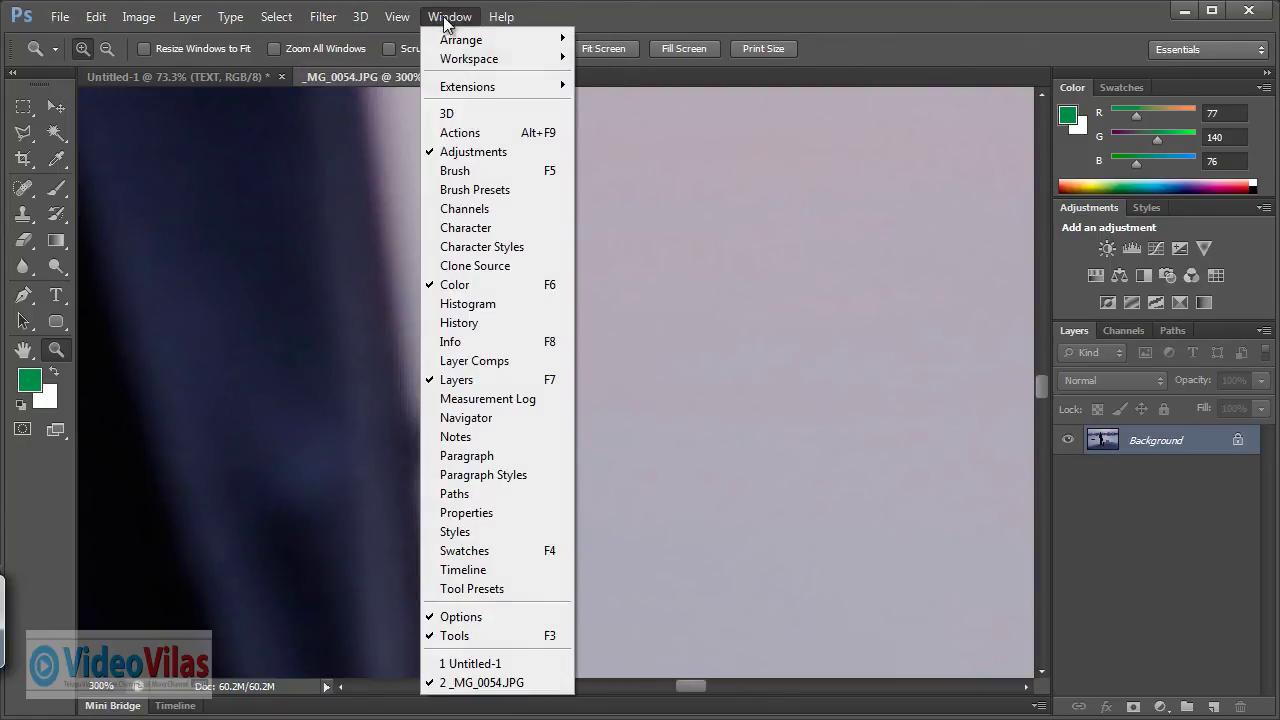
{"action": "left_click", "coordinate": [478, 420]}
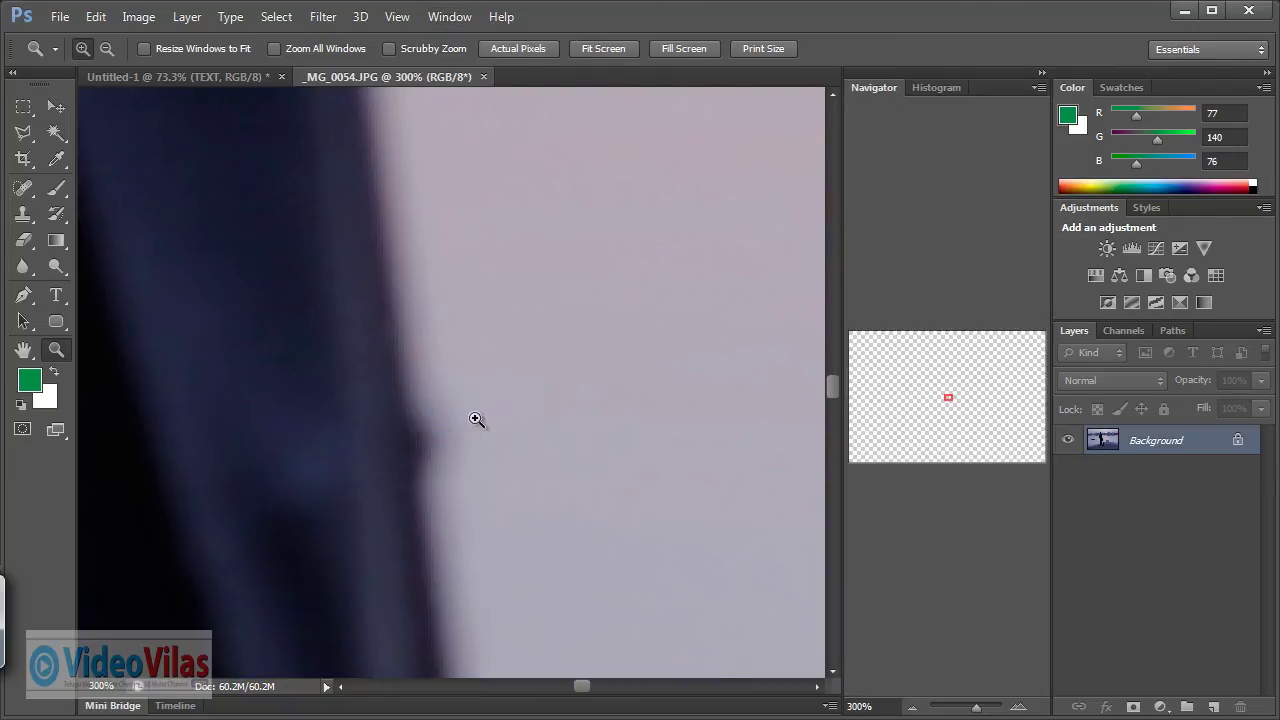
- Float, enlarge and re-dock the Navigator, then drag its view box onto the skyline
{"action": "left_click_drag", "start_coordinate": [868, 88], "coordinate": [499, 148]}
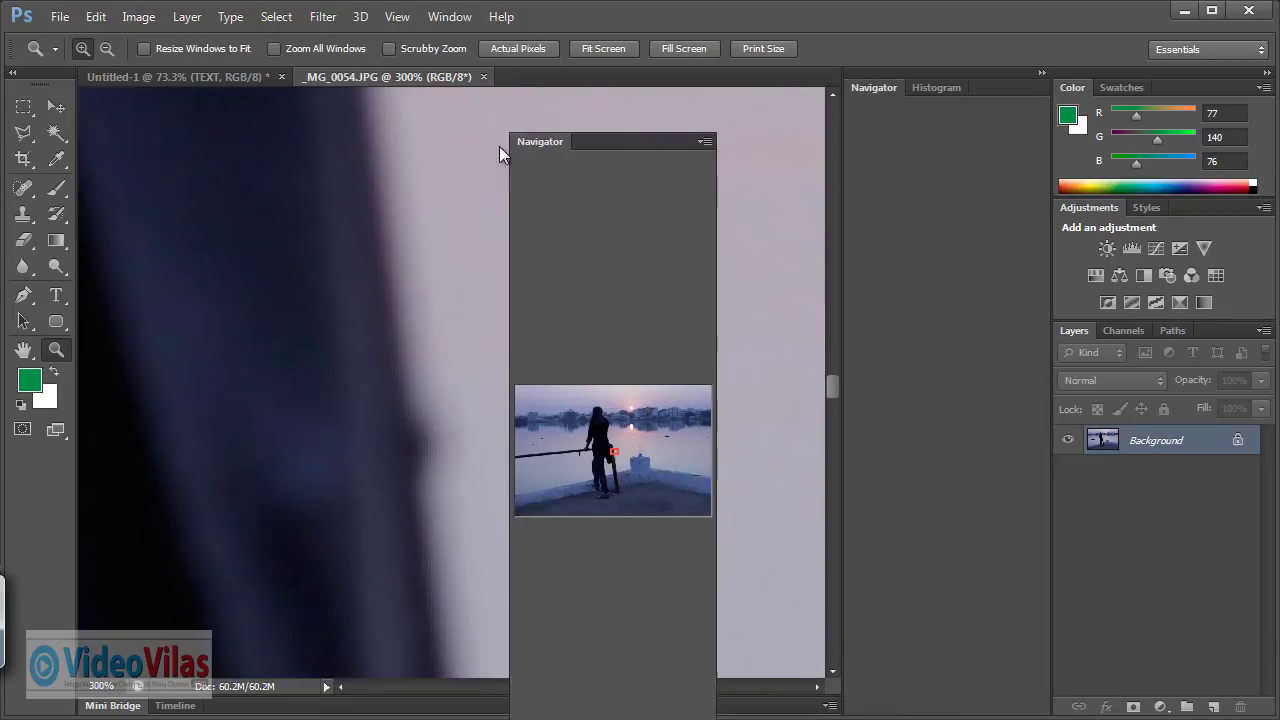
{"action": "mouse_move", "coordinate": [573, 126]}
{"action": "left_mouse_down"}
{"action": "mouse_move", "coordinate": [723, 125]}
{"action": "mouse_move", "coordinate": [644, 96]}
{"action": "left_mouse_up"}
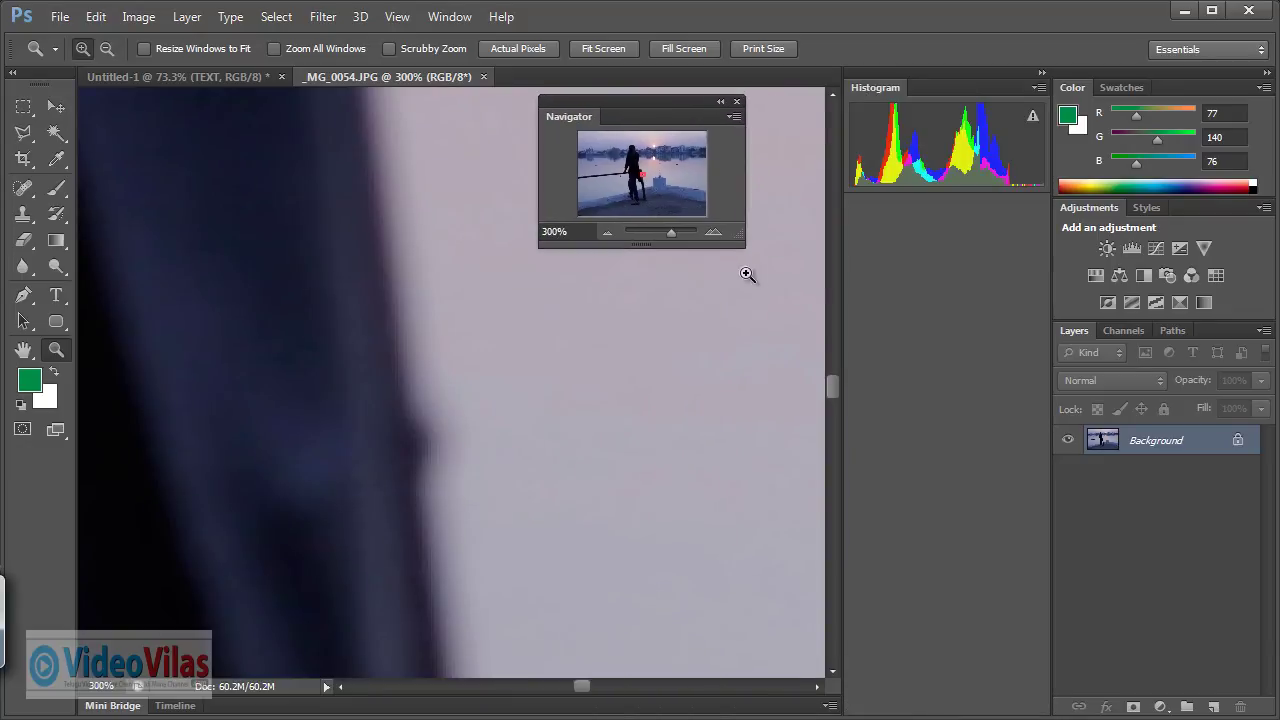
{"action": "left_click_drag", "start_coordinate": [746, 251], "coordinate": [1013, 568]}
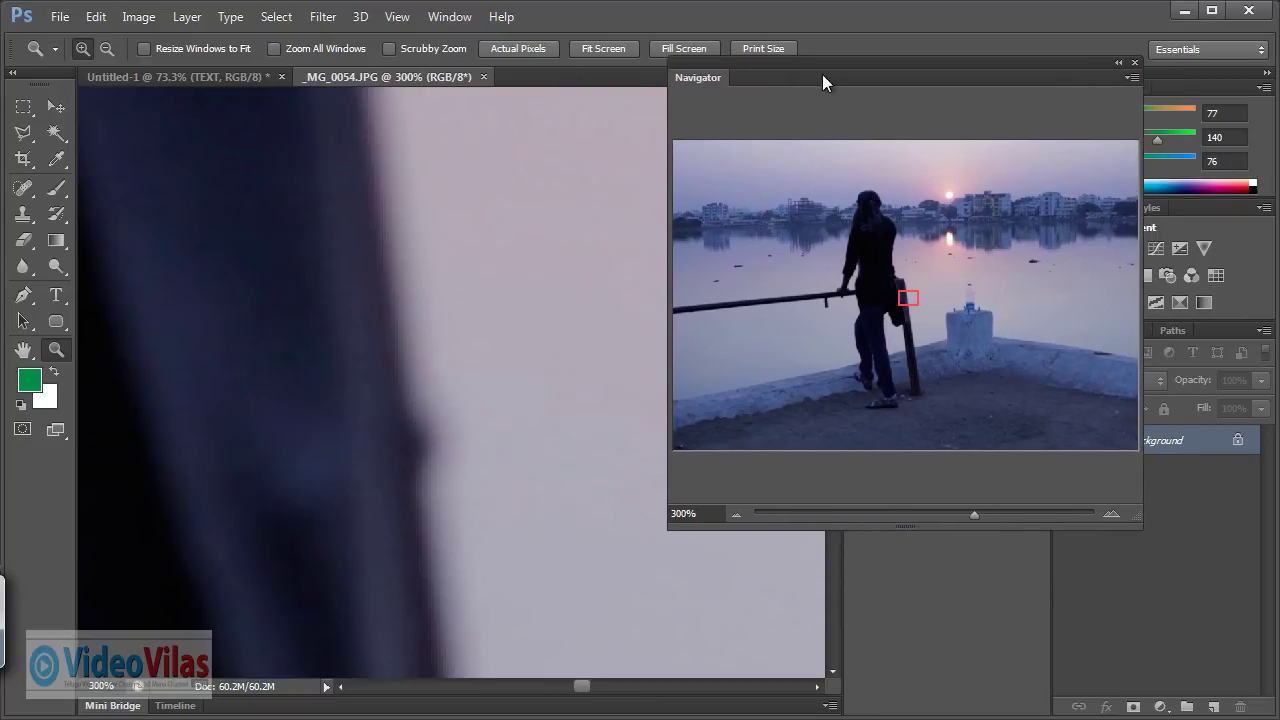
{"action": "left_click_drag", "start_coordinate": [676, 112], "coordinate": [937, 89]}
{"action": "mouse_move", "coordinate": [1038, 307]}
{"action": "left_mouse_down"}
{"action": "mouse_move", "coordinate": [1082, 216]}
{"action": "mouse_move", "coordinate": [1066, 200]}
{"action": "mouse_move", "coordinate": [851, 191]}
{"action": "mouse_move", "coordinate": [844, 232]}
{"action": "mouse_move", "coordinate": [850, 216]}
{"action": "left_mouse_up"}
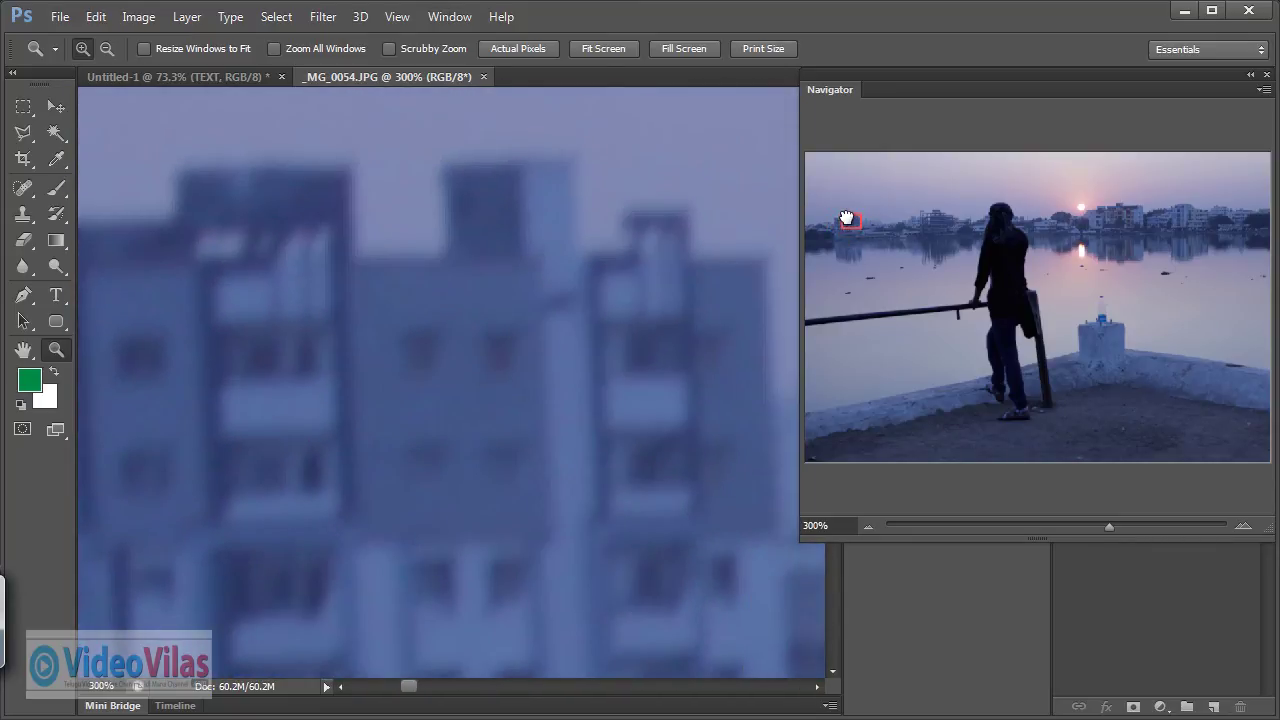
- Shift the view onto the water, then inspect the 5616 width and 3744 height in Image Size
{"action": "left_click", "coordinate": [858, 242]}
{"action": "left_click", "coordinate": [136, 18]}
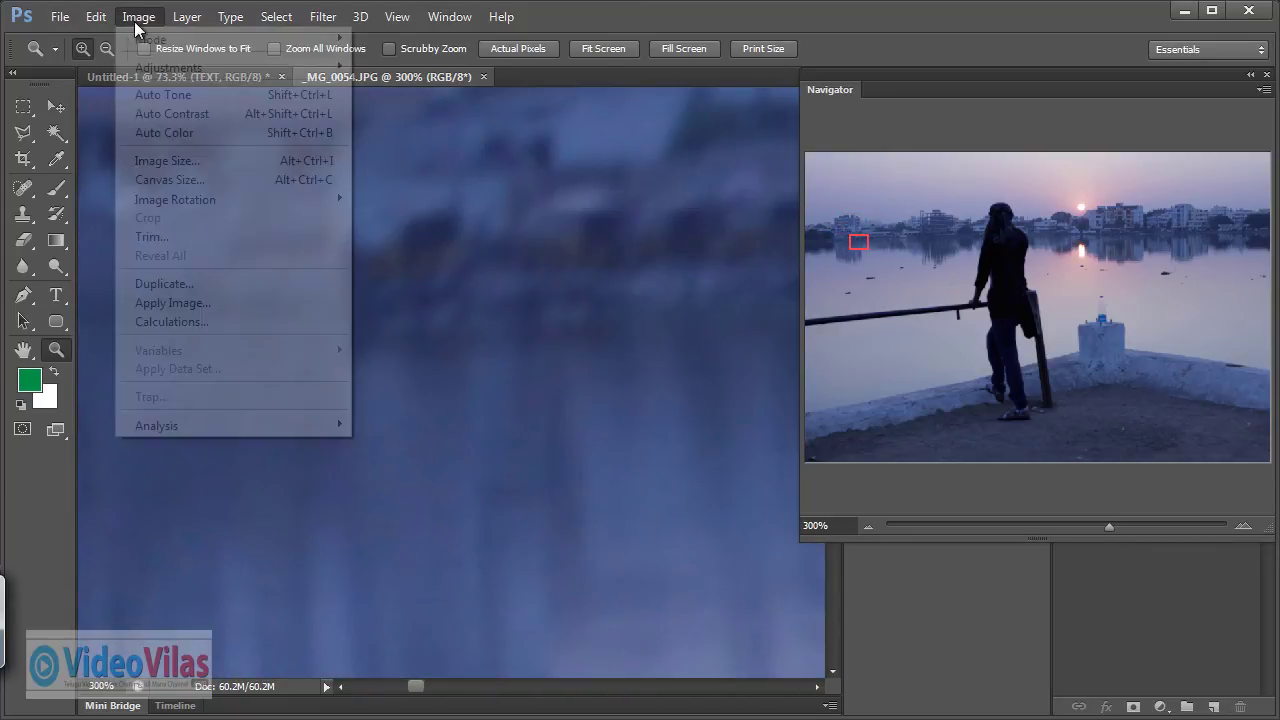
{"action": "left_click", "coordinate": [179, 161]}
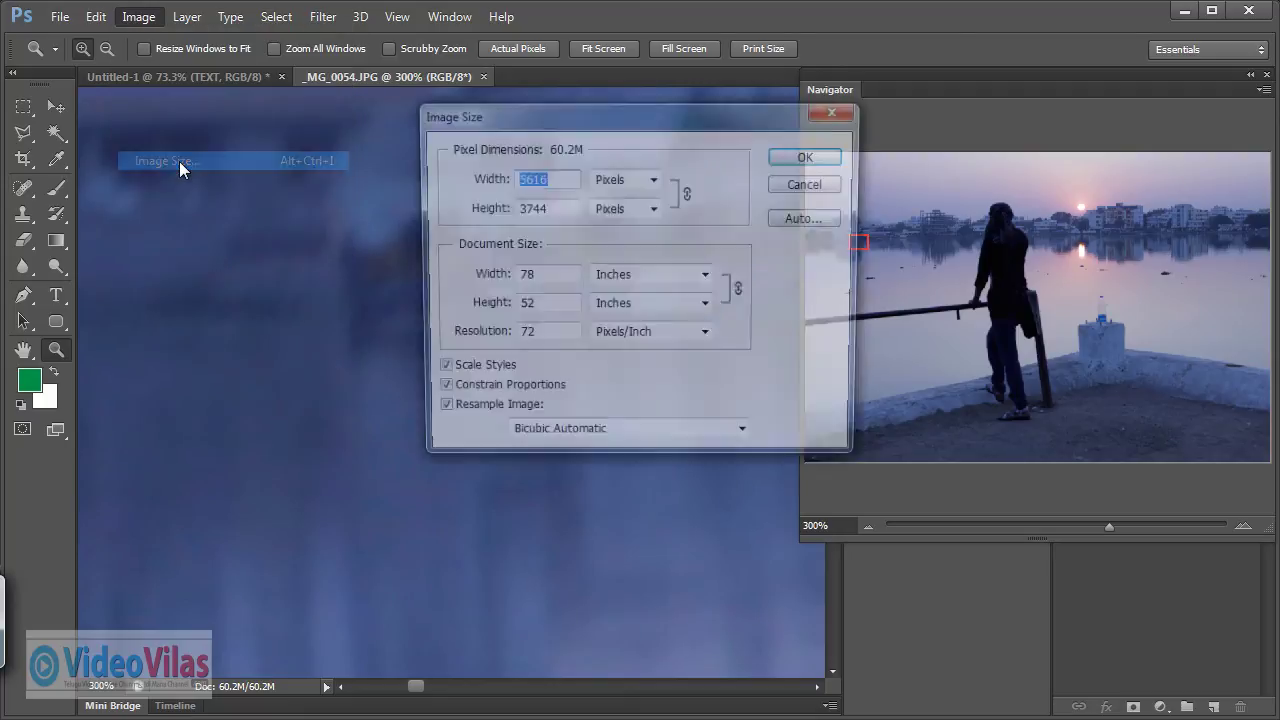
{"action": "left_click", "coordinate": [555, 172]}
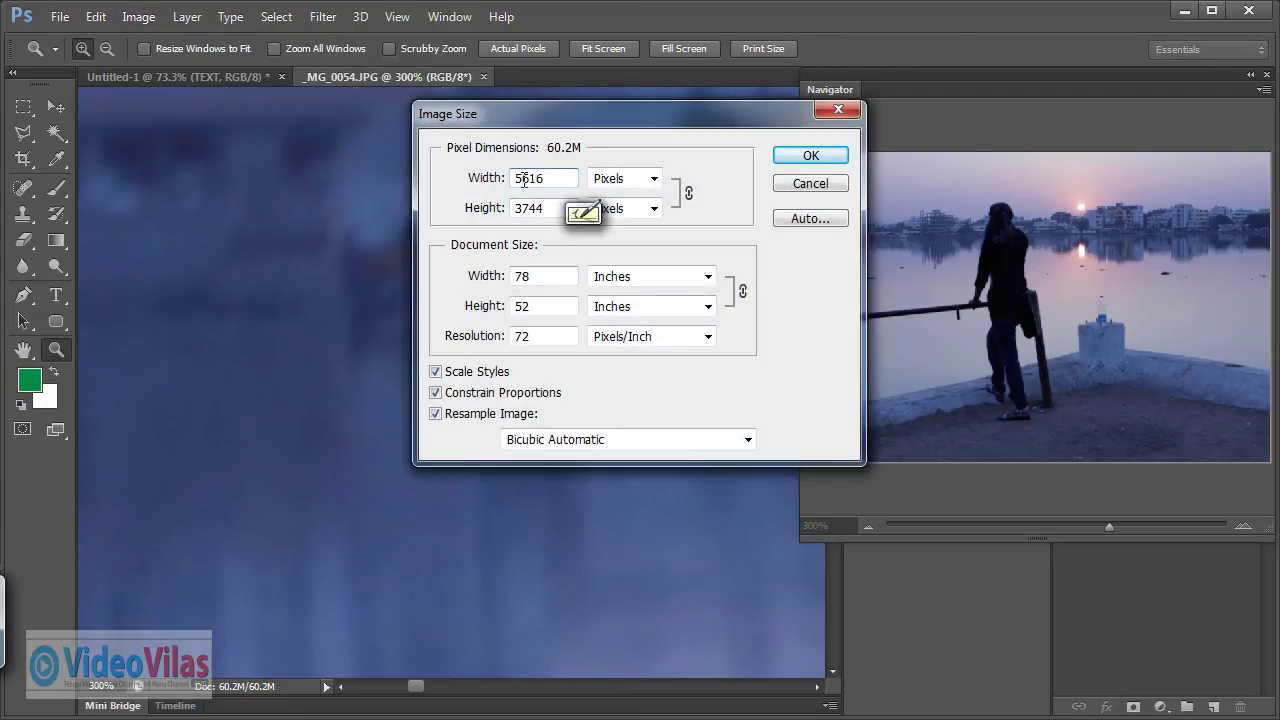
{"action": "double_click", "coordinate": [544, 178]}
{"action": "left_click", "coordinate": [541, 207]}
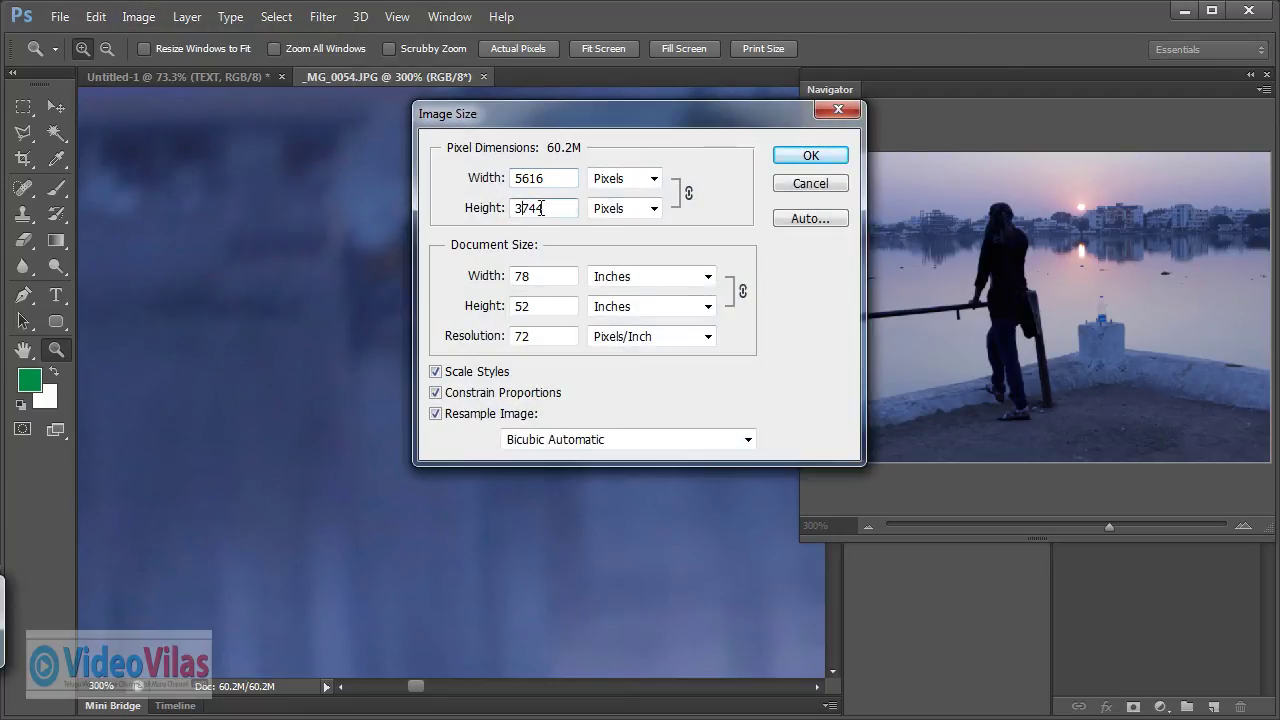
{"action": "double_click", "coordinate": [551, 207]}
- Reselect the width and height values, then close Image Size without changes
{"action": "double_click", "coordinate": [540, 178]}
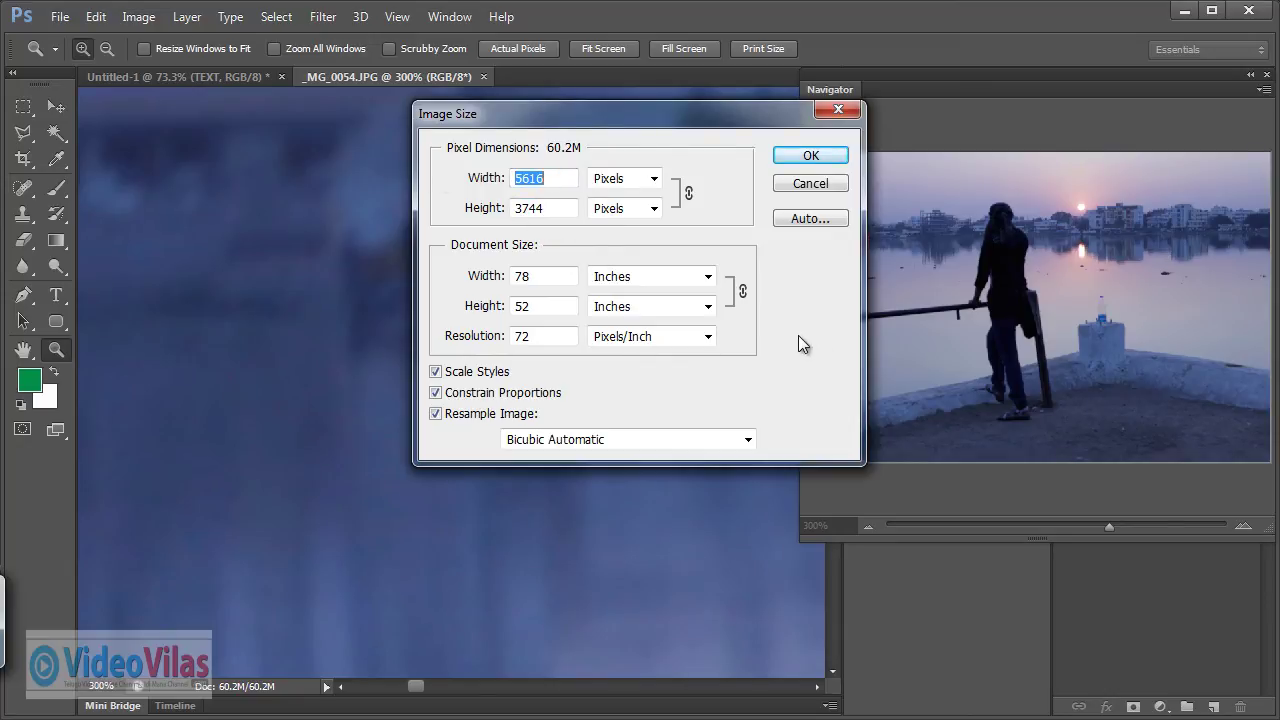
{"action": "left_click", "coordinate": [552, 179]}
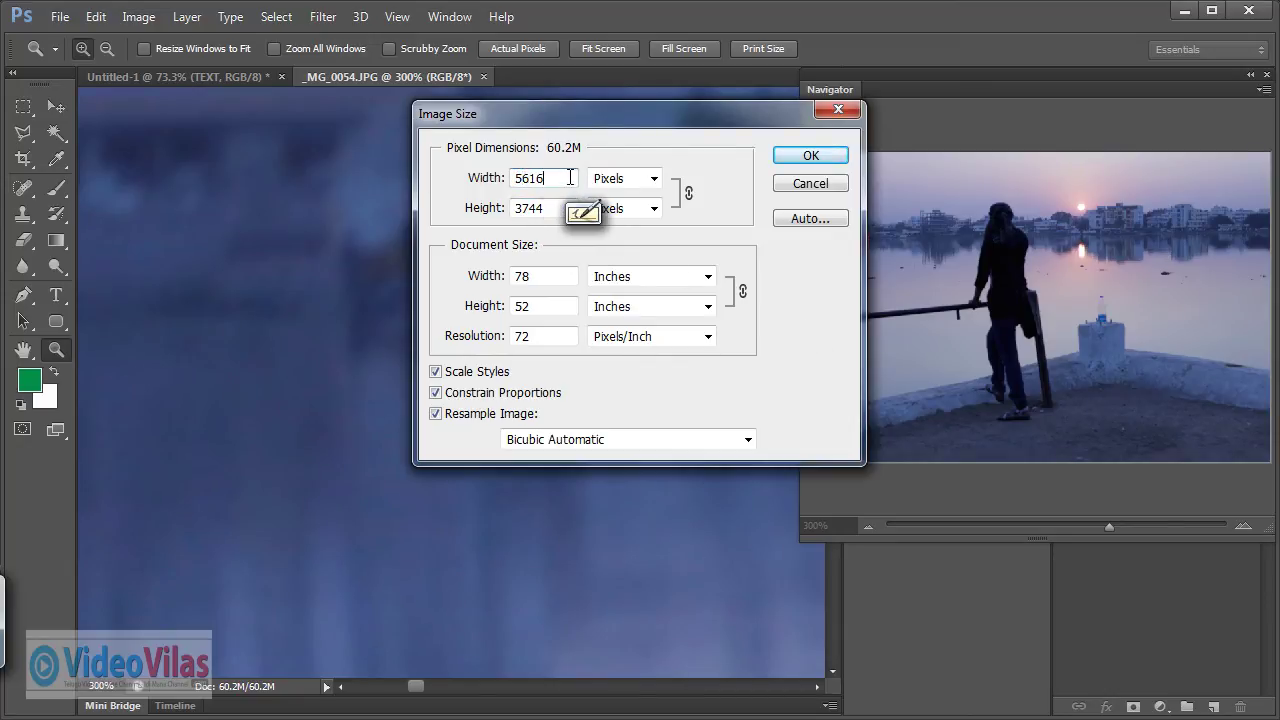
{"action": "left_click_drag", "start_coordinate": [566, 178], "coordinate": [414, 177]}
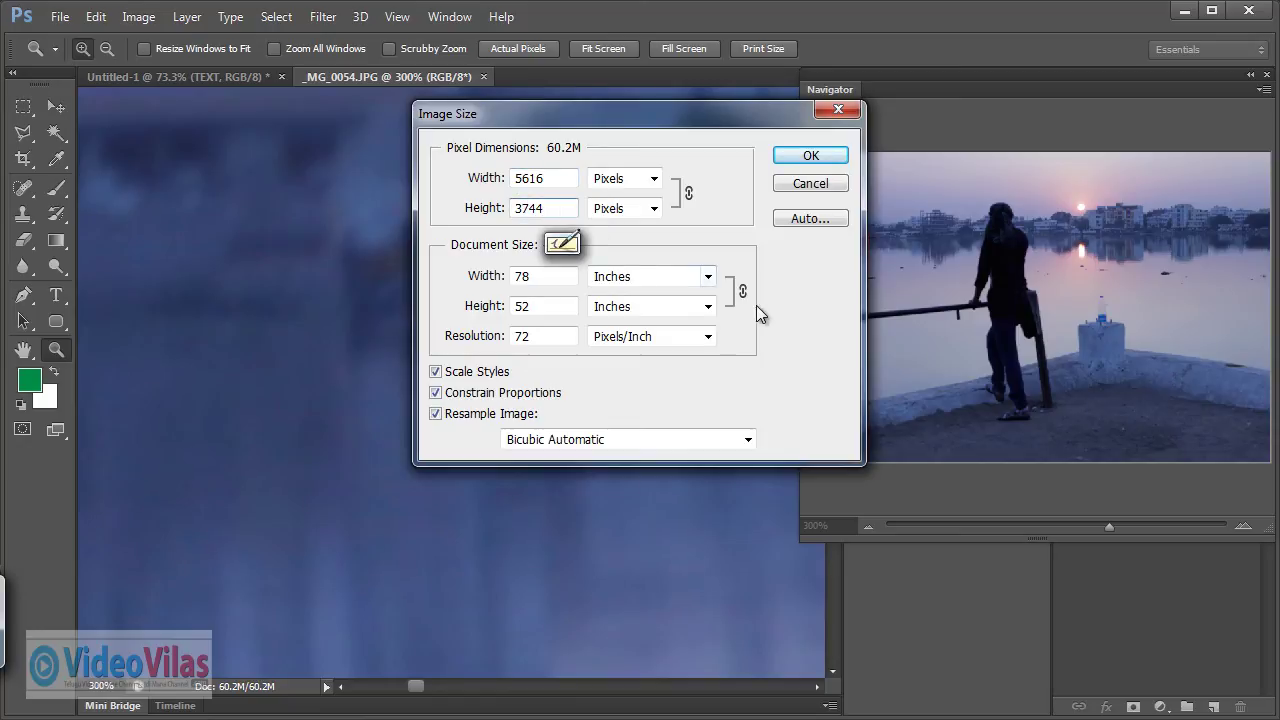
{"action": "key", "text": "Tab"}
{"action": "double_click", "coordinate": [545, 178]}
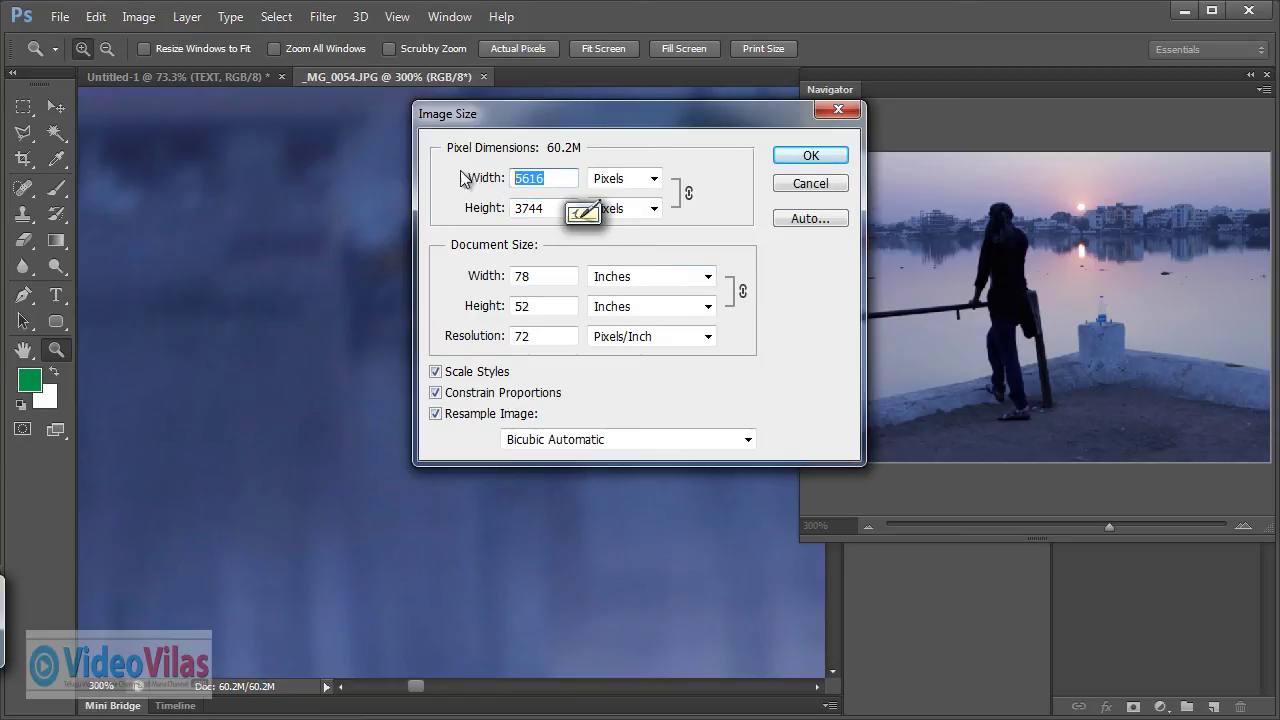
{"action": "left_click", "coordinate": [810, 183]}
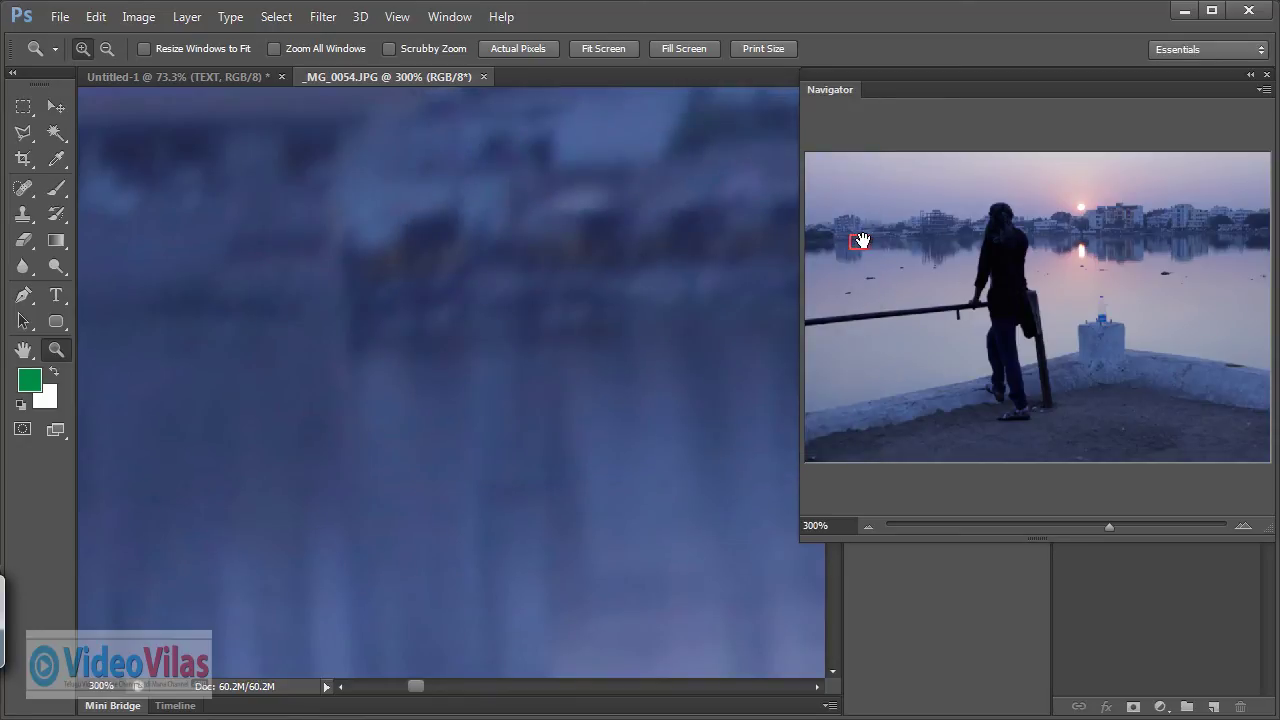
- Pan with the Navigator view box, then set the Navigator zoom to 16.67%
{"action": "mouse_move", "coordinate": [851, 244]}
{"action": "left_mouse_down"}
{"action": "mouse_move", "coordinate": [1025, 322]}
{"action": "mouse_move", "coordinate": [1100, 334]}
{"action": "mouse_move", "coordinate": [1107, 318]}
{"action": "mouse_move", "coordinate": [1072, 206]}
{"action": "mouse_move", "coordinate": [1034, 266]}
{"action": "mouse_move", "coordinate": [1023, 400]}
{"action": "mouse_move", "coordinate": [1177, 449]}
{"action": "mouse_move", "coordinate": [1241, 424]}
{"action": "left_mouse_up"}
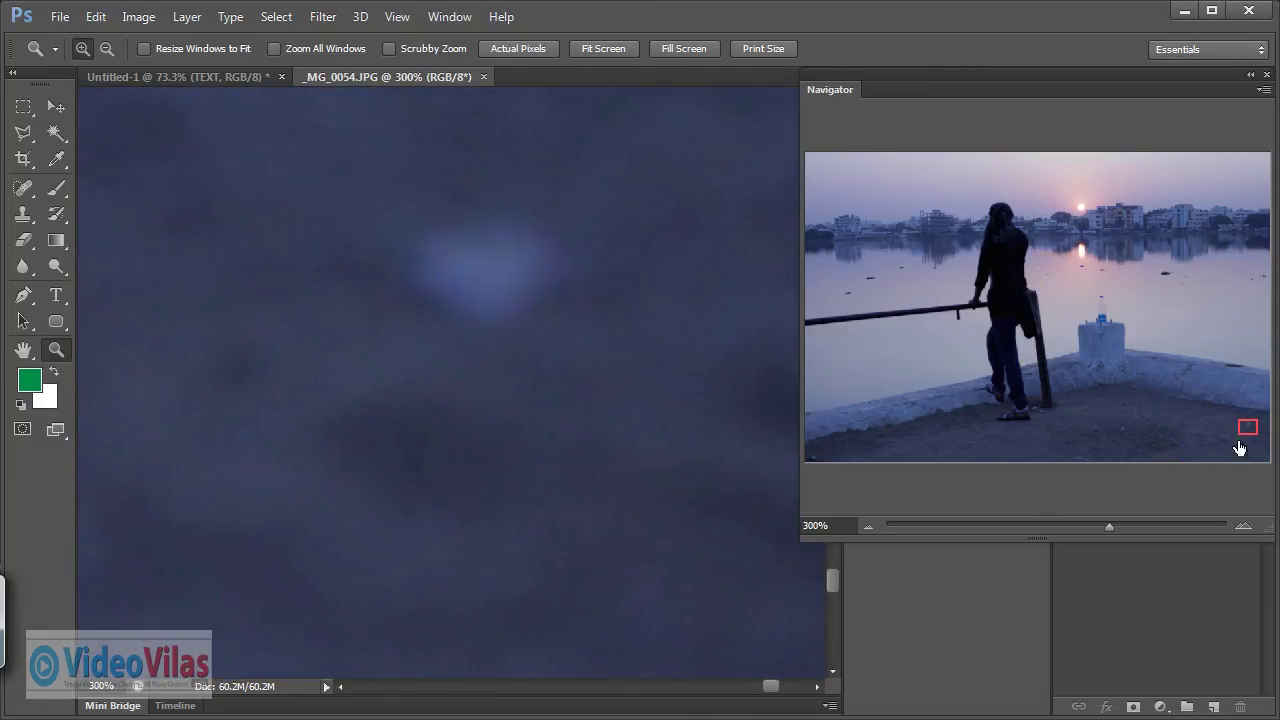
{"action": "left_click_drag", "start_coordinate": [1247, 428], "coordinate": [1125, 384]}
{"action": "mouse_move", "coordinate": [1110, 527]}
{"action": "left_mouse_down"}
{"action": "mouse_move", "coordinate": [1027, 525]}
{"action": "mouse_move", "coordinate": [1070, 522]}
{"action": "left_mouse_up"}
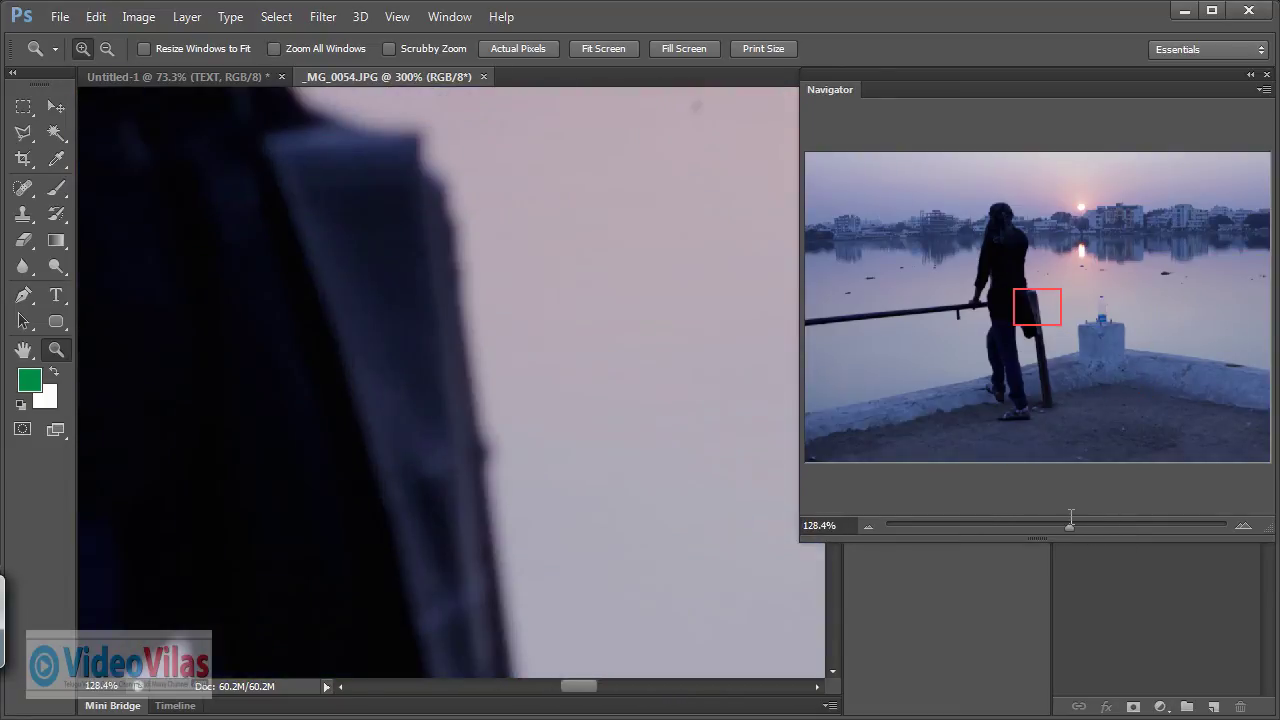
{"action": "left_click", "coordinate": [837, 525]}
{"action": "double_click", "coordinate": [818, 525]}
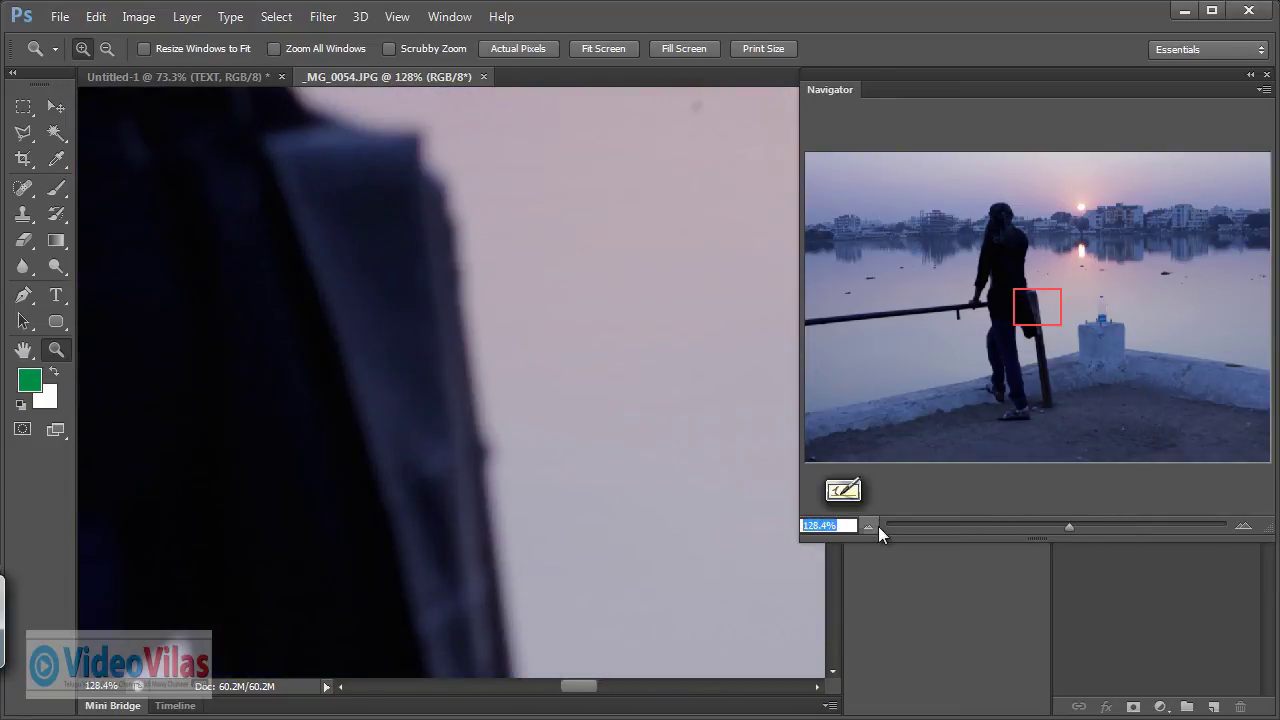
{"action": "type", "text": "16.67"}
{"action": "key", "text": "Return"}
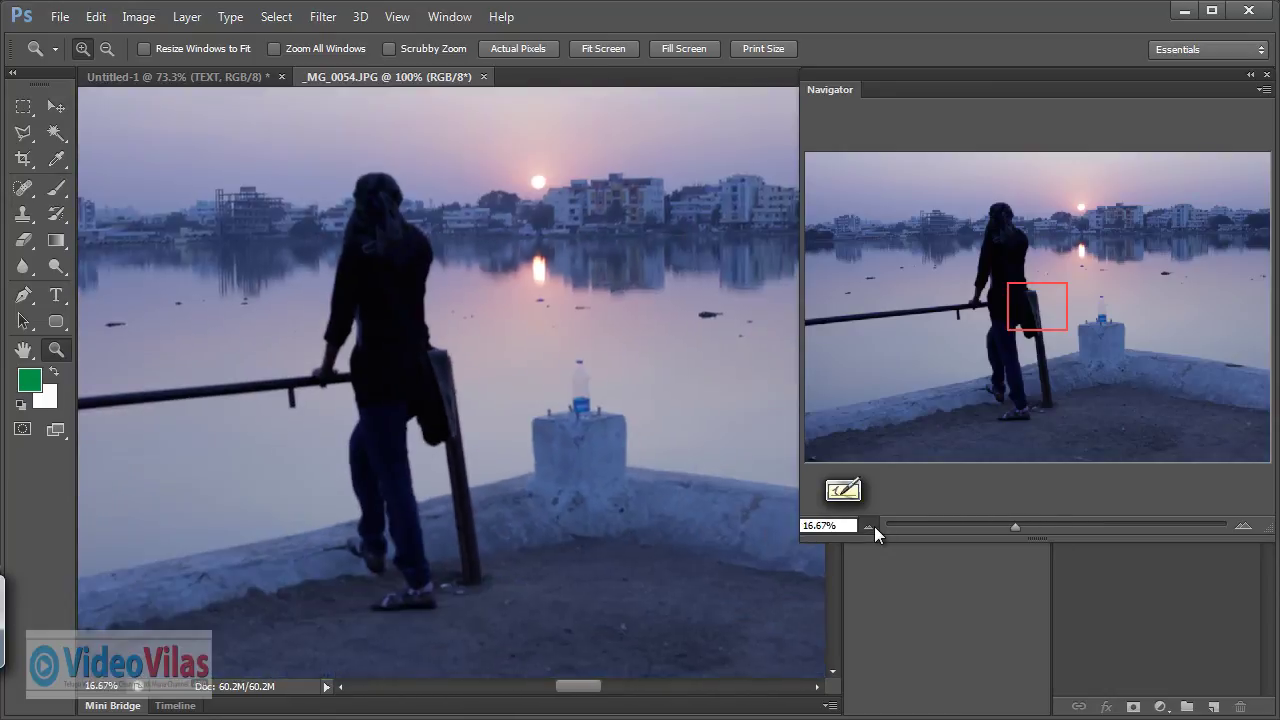
- Step the zoom out and in with the Navigator buttons to fit the whole photo, then switch to Untitled-1
{"action": "left_click", "coordinate": [870, 527]}
{"action": "left_click", "coordinate": [1243, 527]}
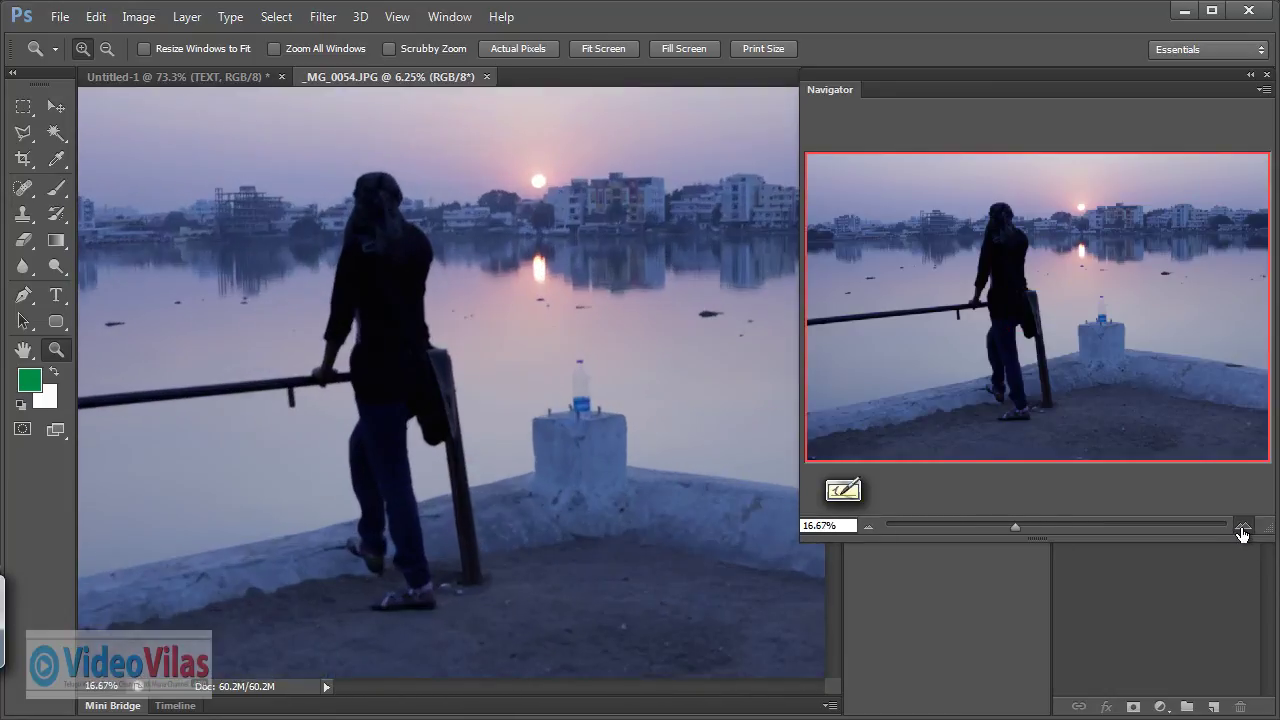
{"action": "left_click", "coordinate": [1243, 527]}
{"action": "left_click", "coordinate": [869, 527]}
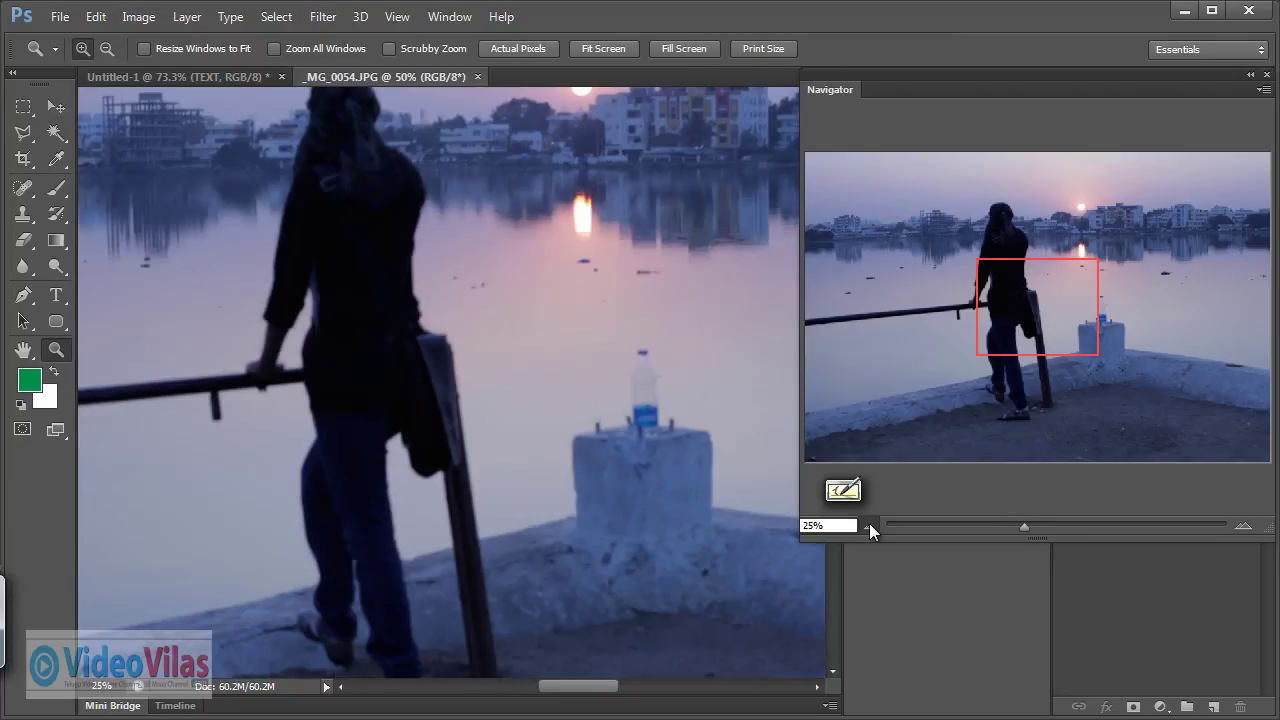
{"action": "left_click", "coordinate": [1243, 527]}
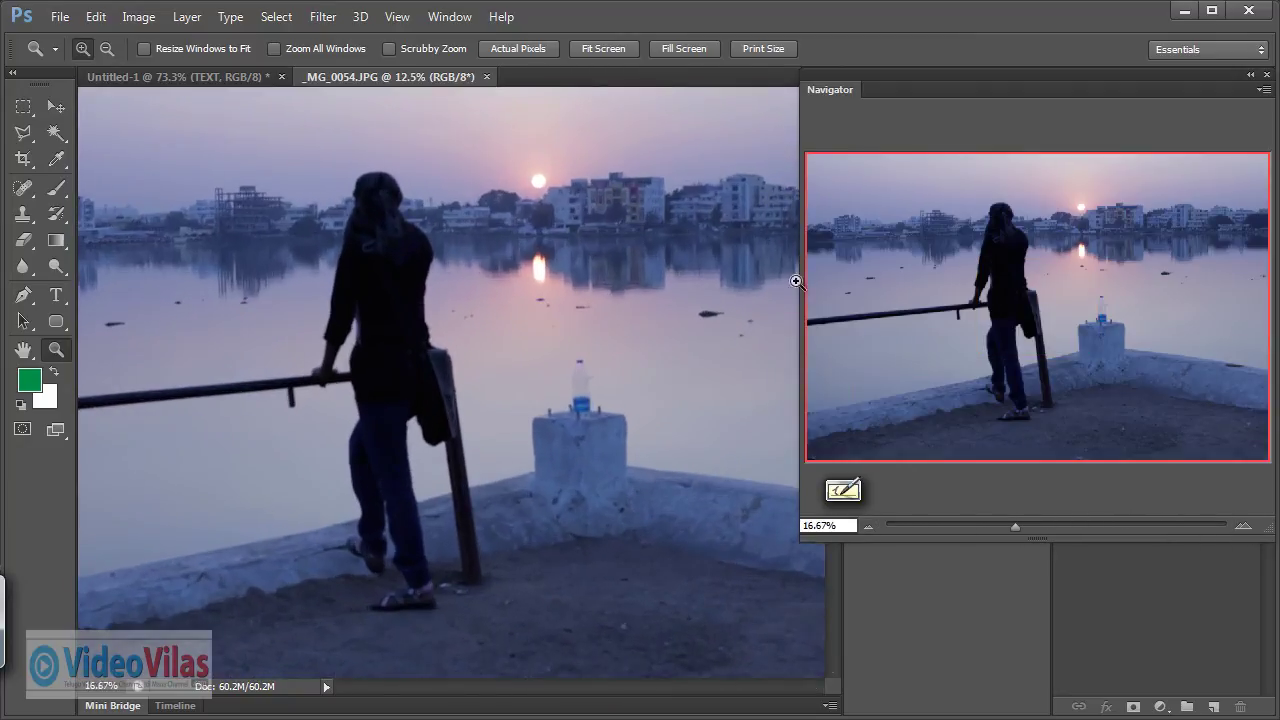
{"action": "left_click", "coordinate": [205, 78]}
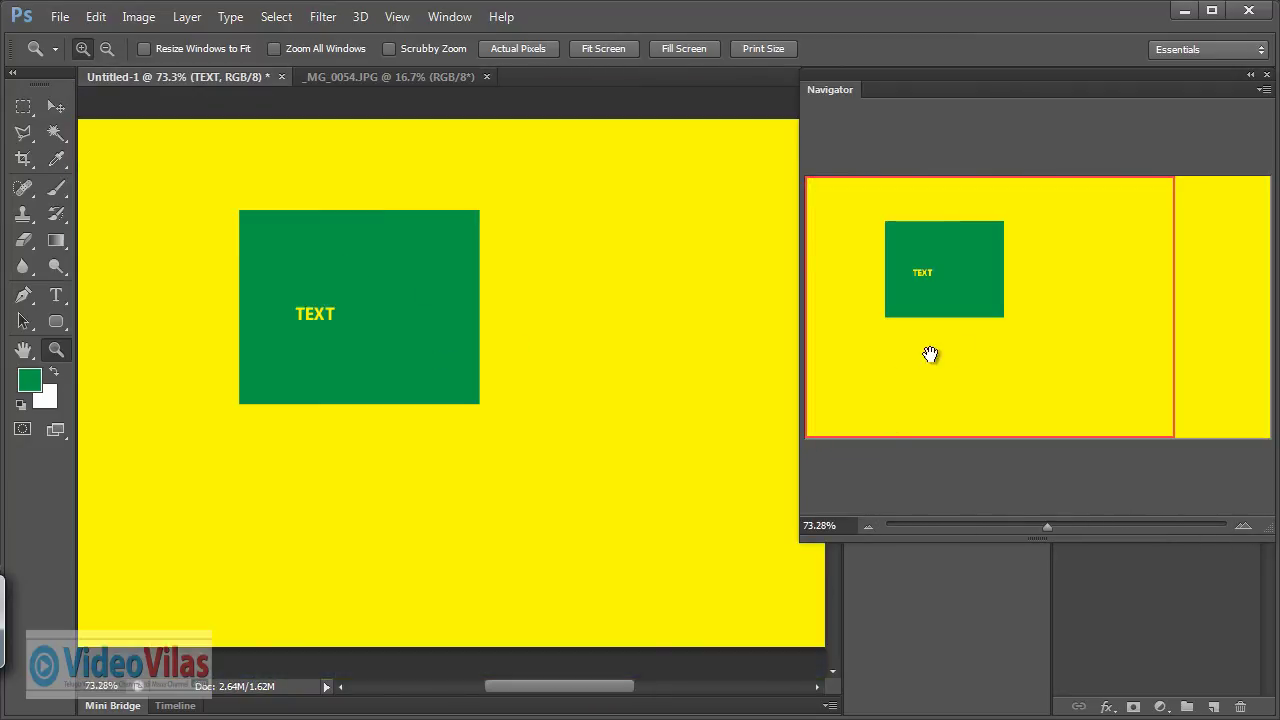
- Magnify the word TEXT to about 1048% with the Navigator, pan around it, then return to _MG_0054.JPG
{"action": "mouse_move", "coordinate": [1047, 525]}
{"action": "left_mouse_down"}
{"action": "mouse_move", "coordinate": [998, 521]}
{"action": "mouse_move", "coordinate": [1108, 521]}
{"action": "left_mouse_up"}
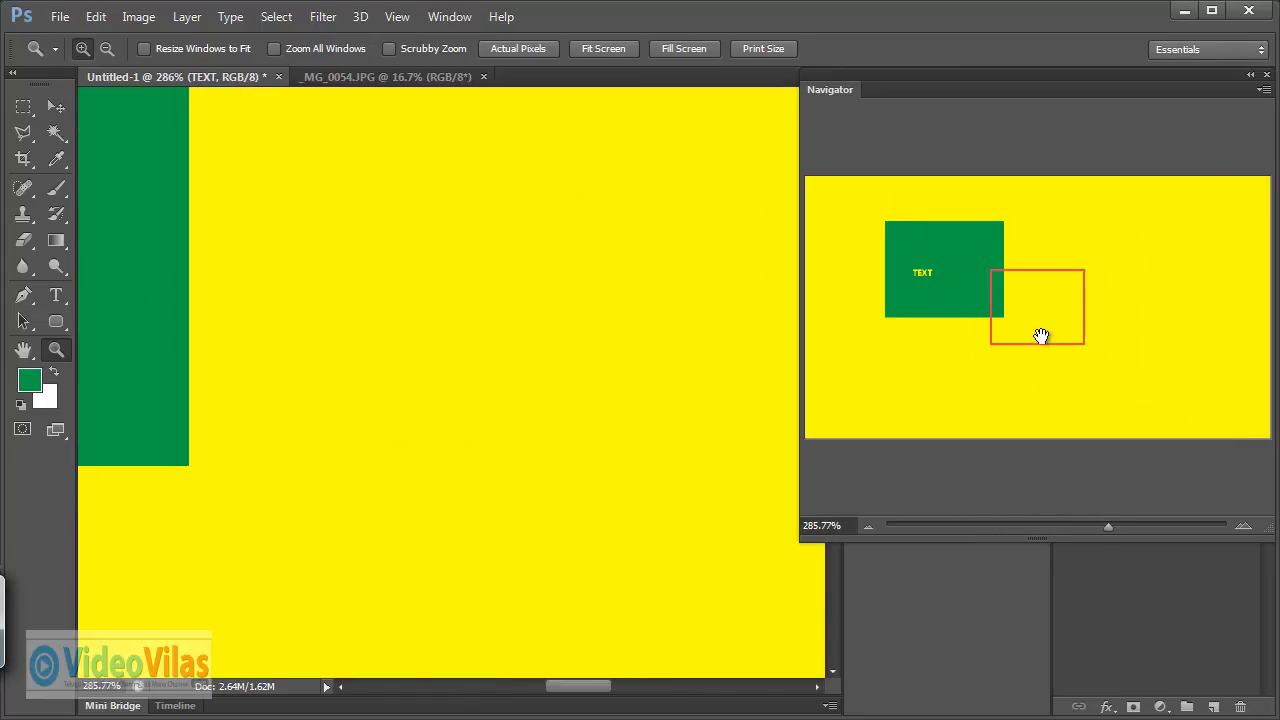
{"action": "left_click_drag", "start_coordinate": [1041, 336], "coordinate": [923, 275]}
{"action": "left_click_drag", "start_coordinate": [1097, 528], "coordinate": [1172, 524]}
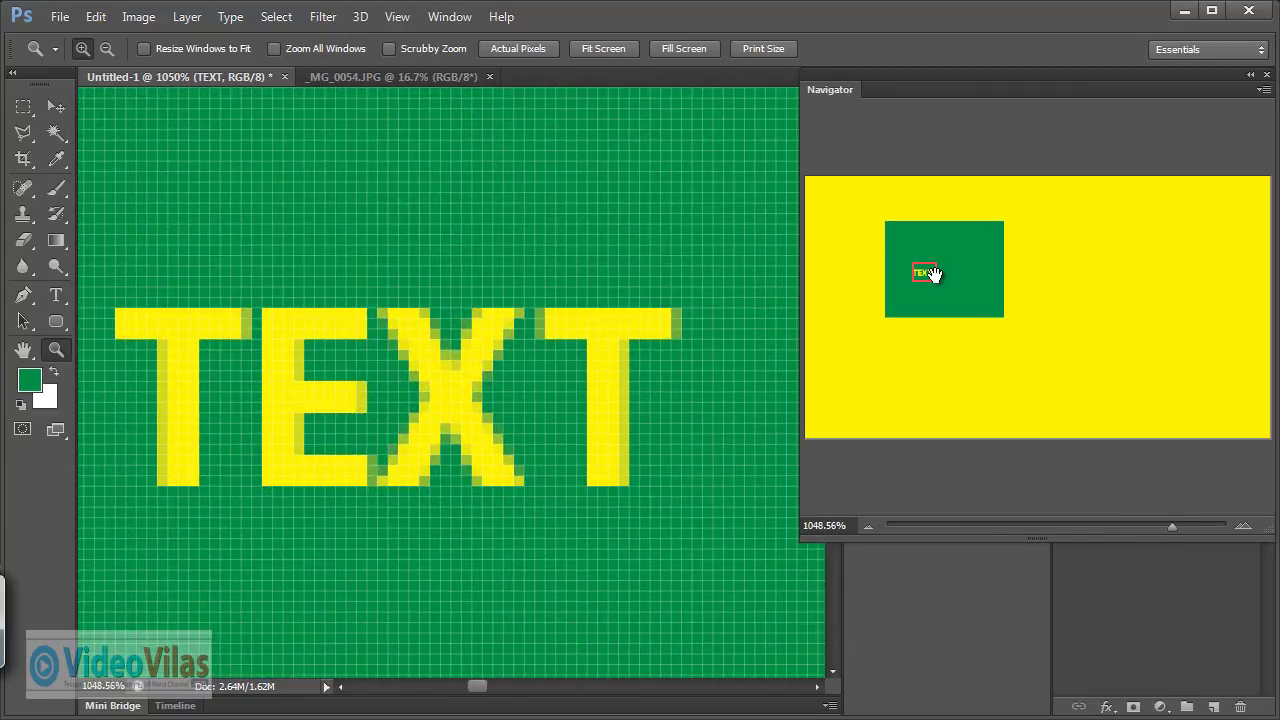
{"action": "mouse_move", "coordinate": [934, 274]}
{"action": "left_mouse_down"}
{"action": "mouse_move", "coordinate": [909, 271]}
{"action": "mouse_move", "coordinate": [920, 274]}
{"action": "left_mouse_up"}
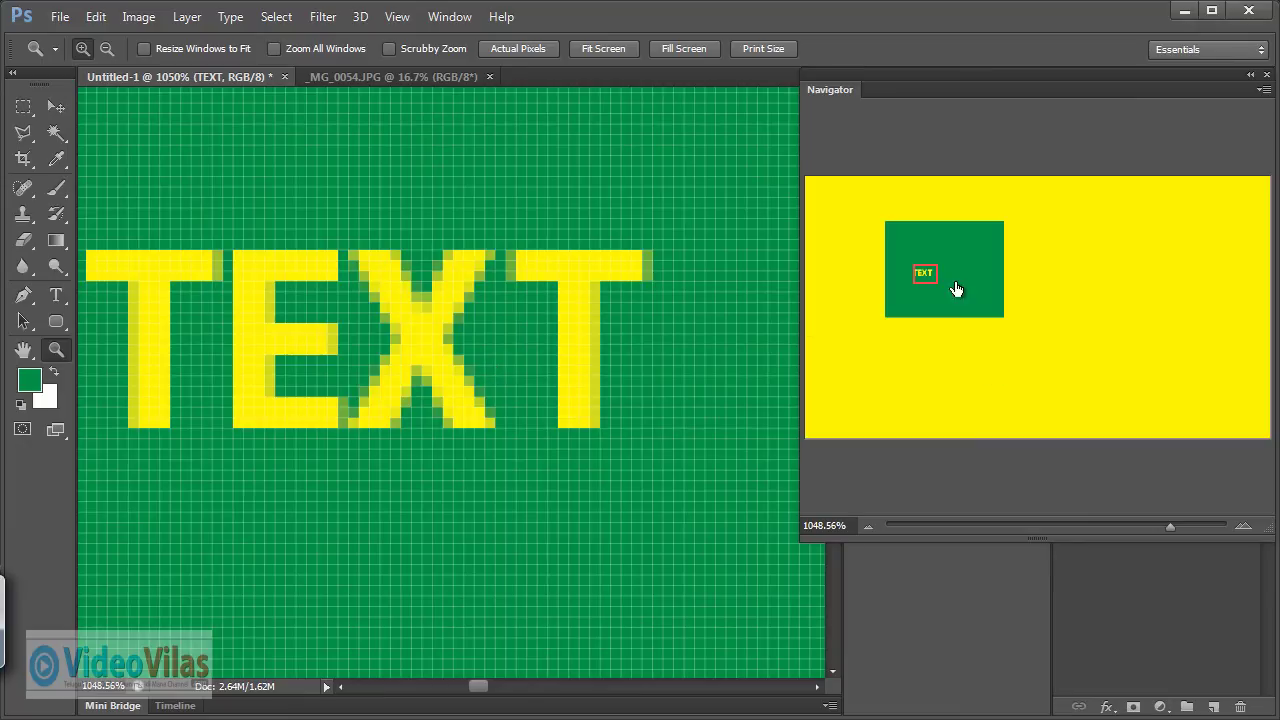
{"action": "mouse_move", "coordinate": [932, 270]}
{"action": "left_mouse_down"}
{"action": "mouse_move", "coordinate": [903, 237]}
{"action": "mouse_move", "coordinate": [925, 274]}
{"action": "left_mouse_up"}
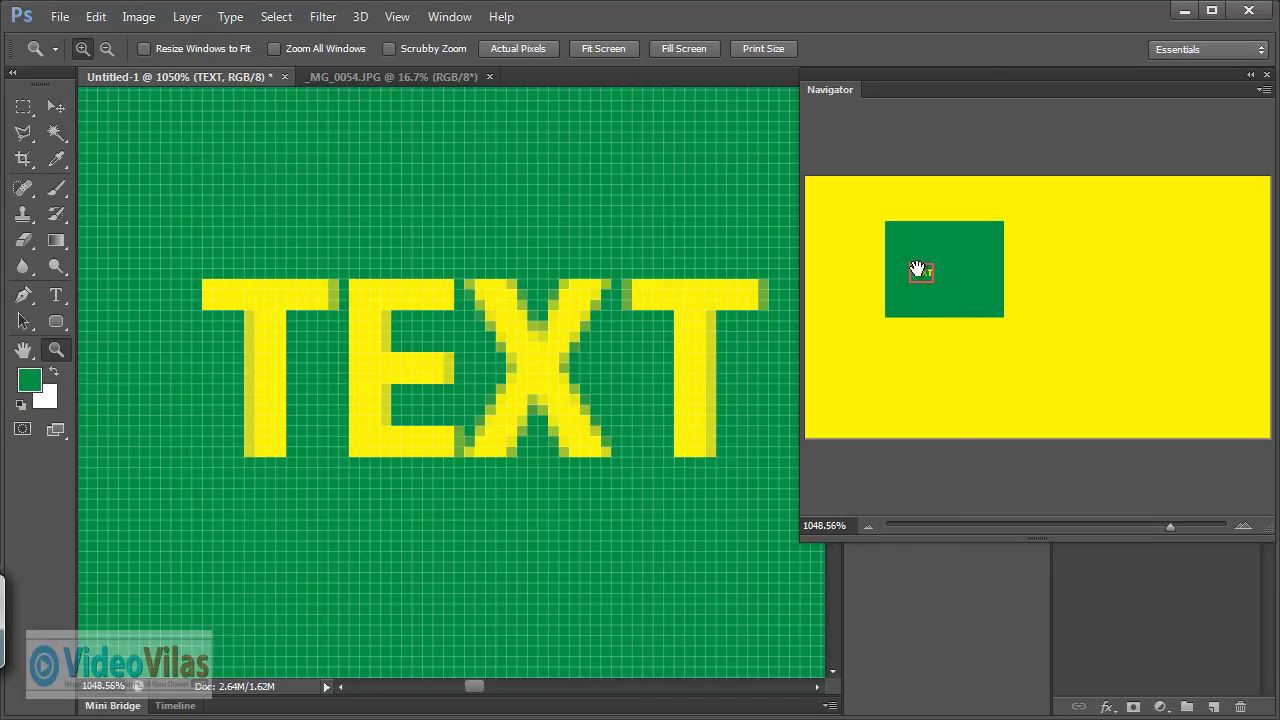
{"action": "mouse_move", "coordinate": [920, 272]}
{"action": "left_mouse_down"}
{"action": "mouse_move", "coordinate": [903, 240]}
{"action": "mouse_move", "coordinate": [923, 276]}
{"action": "left_mouse_up"}
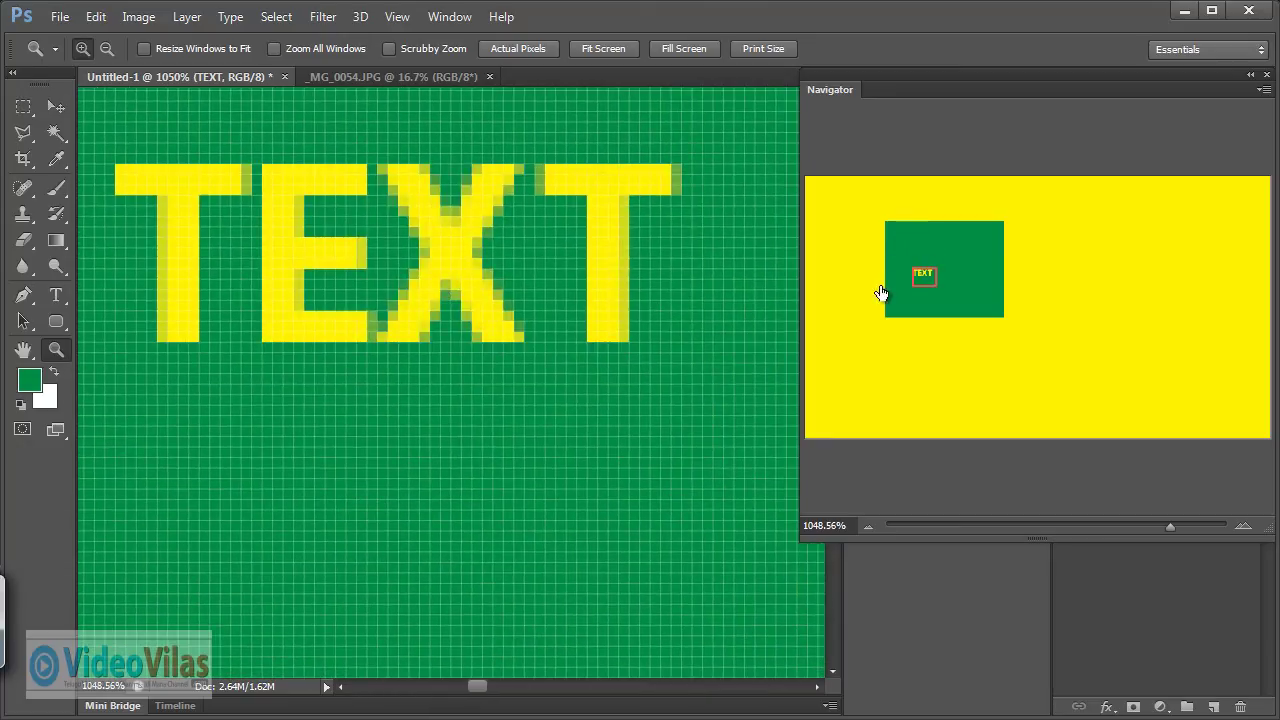
{"action": "left_click", "coordinate": [420, 77]}
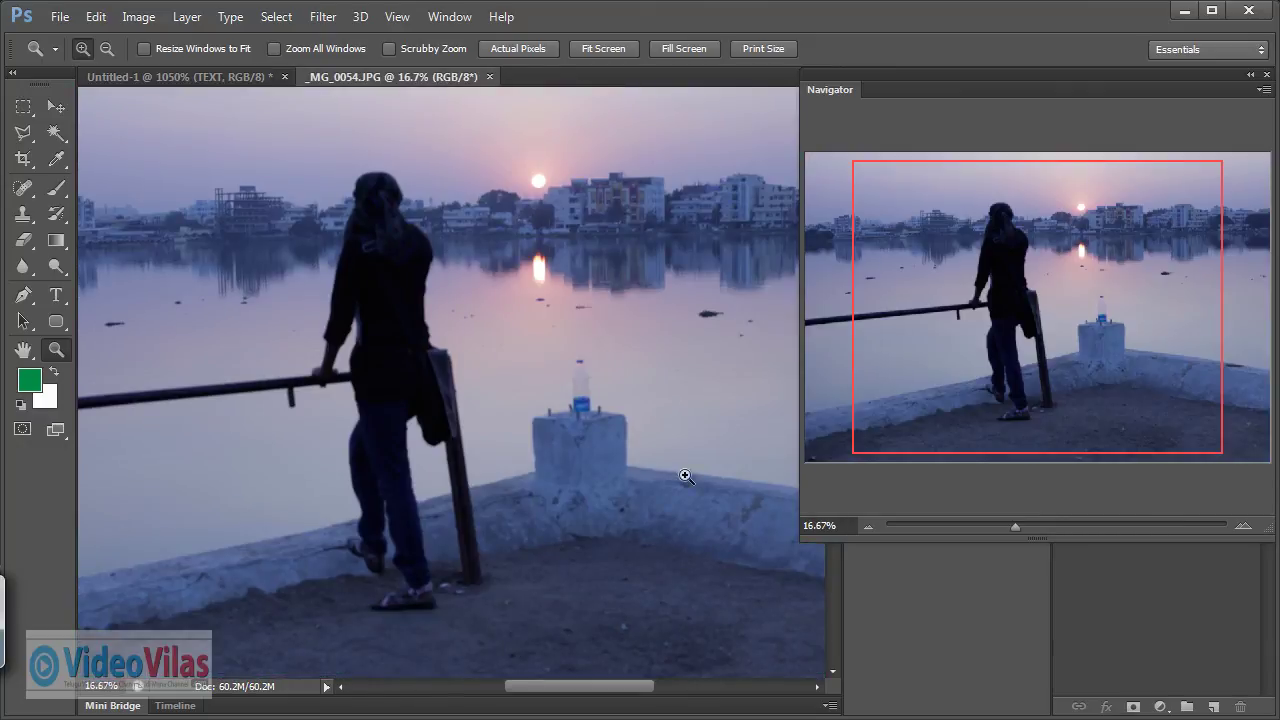
- Float the Navigator over the photo, pick the Hand tool, and browse the View and Window menus
{"action": "left_click", "coordinate": [58, 108]}
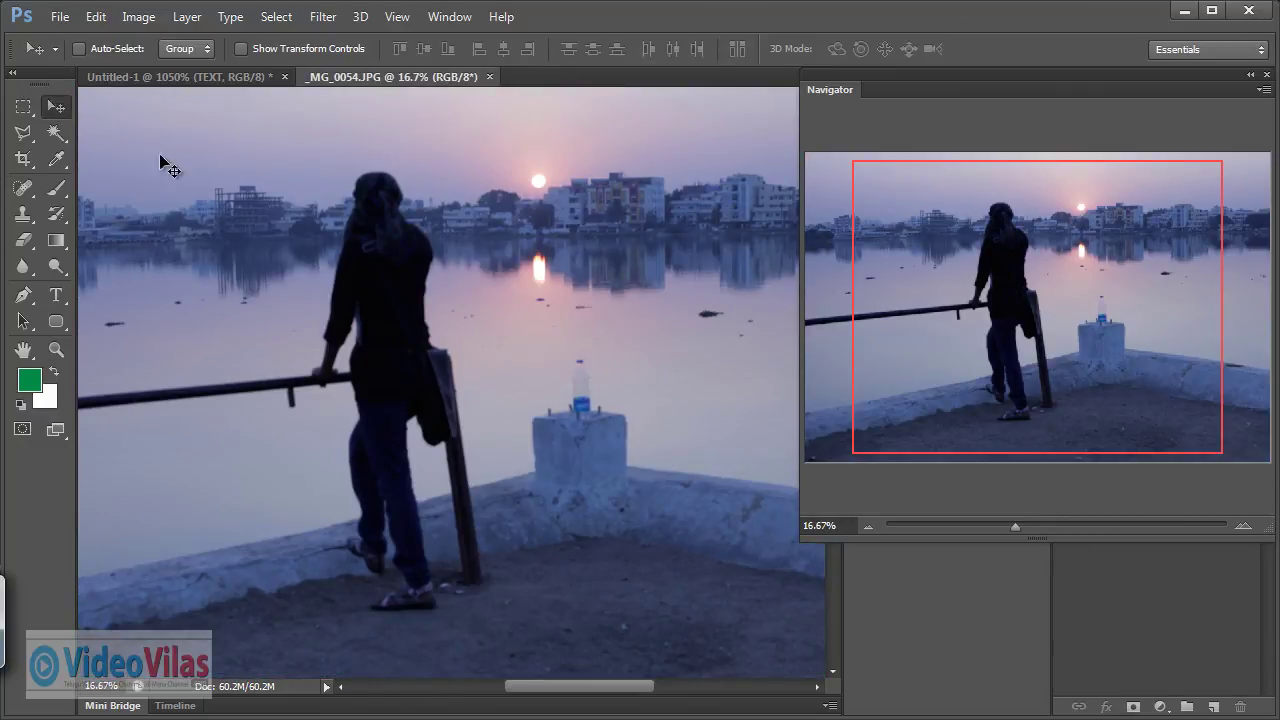
{"action": "left_click_drag", "start_coordinate": [830, 93], "coordinate": [342, 170]}
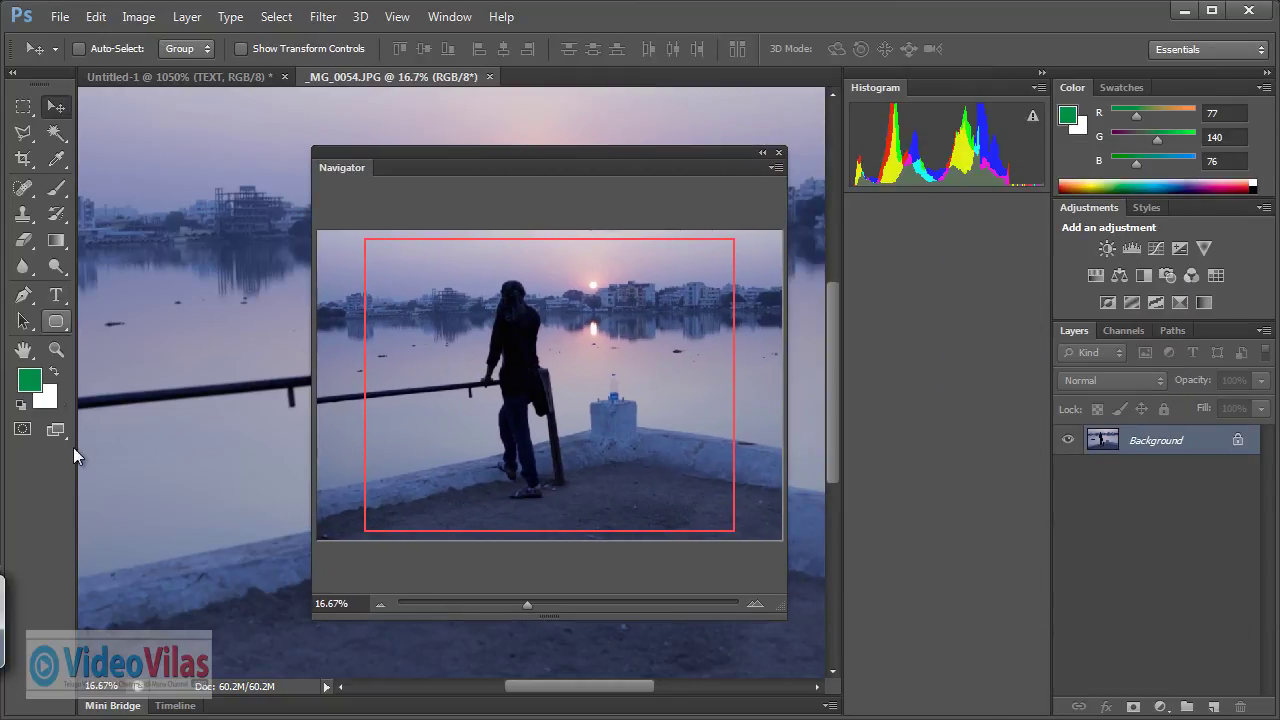
{"action": "left_click", "coordinate": [57, 349]}
{"action": "left_click", "coordinate": [22, 349]}
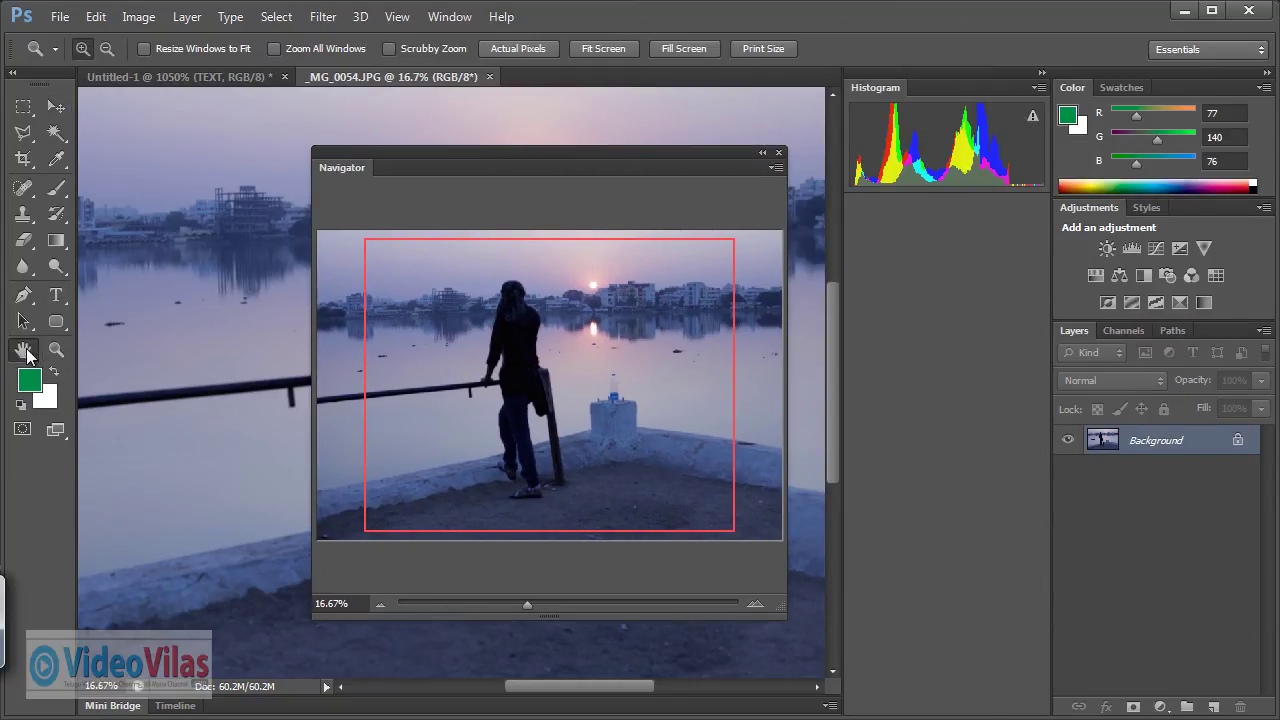
{"action": "left_click", "coordinate": [387, 20]}
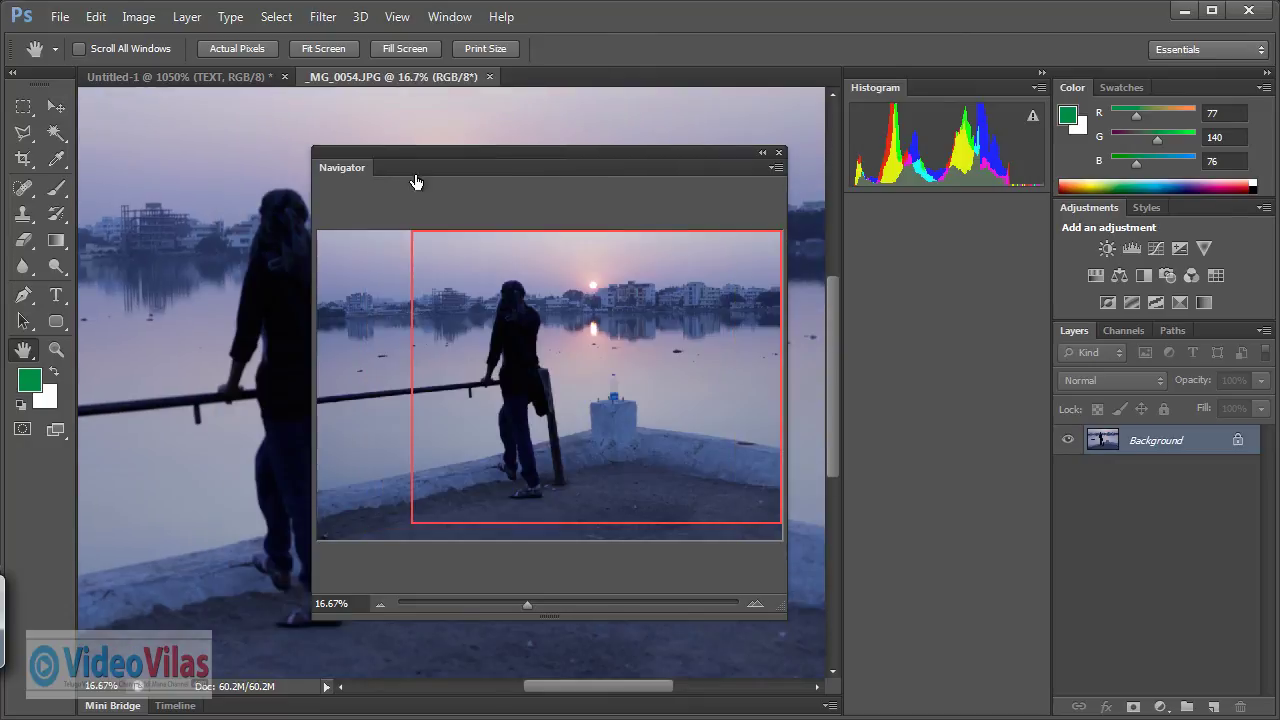
{"action": "left_click", "coordinate": [445, 18]}
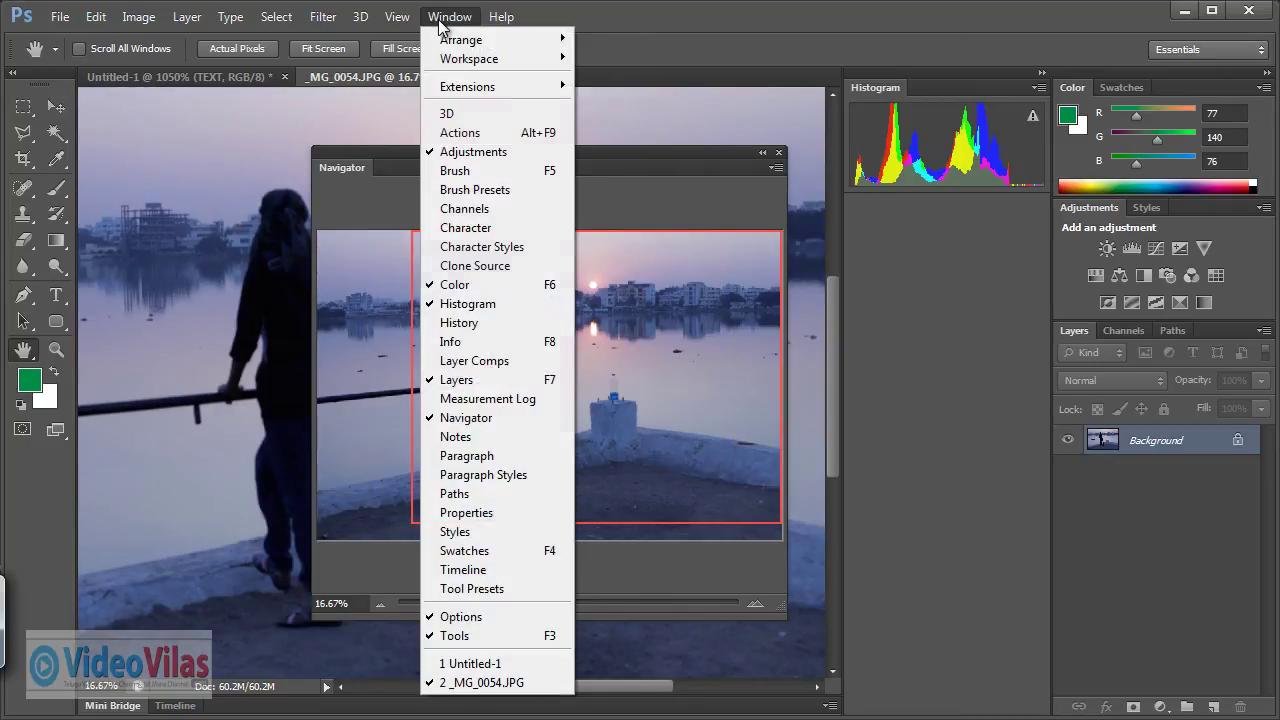
- Zoom the photo to about 286% with the Navigator slider, pan, and move the Navigator aside
{"action": "left_click", "coordinate": [456, 418]}
{"action": "mouse_move", "coordinate": [523, 603]}
{"action": "left_mouse_down"}
{"action": "mouse_move", "coordinate": [500, 603]}
{"action": "mouse_move", "coordinate": [620, 605]}
{"action": "left_mouse_up"}
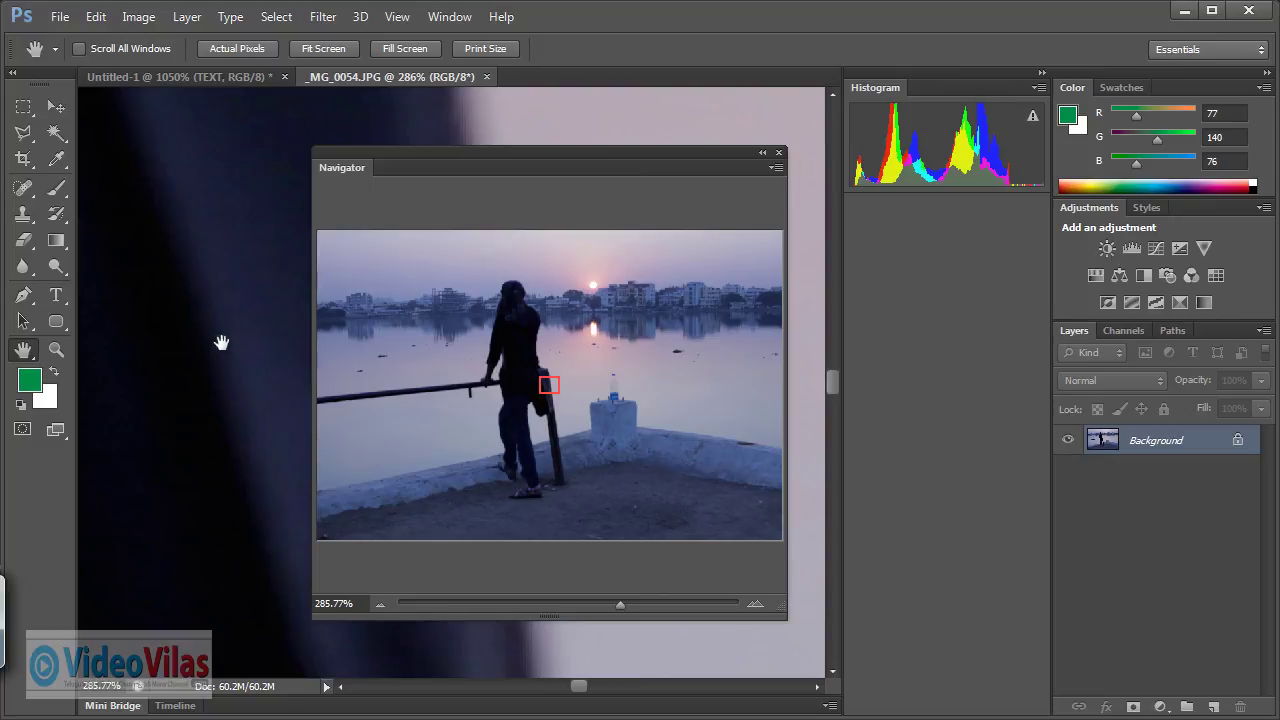
{"action": "left_click_drag", "start_coordinate": [222, 343], "coordinate": [227, 330]}
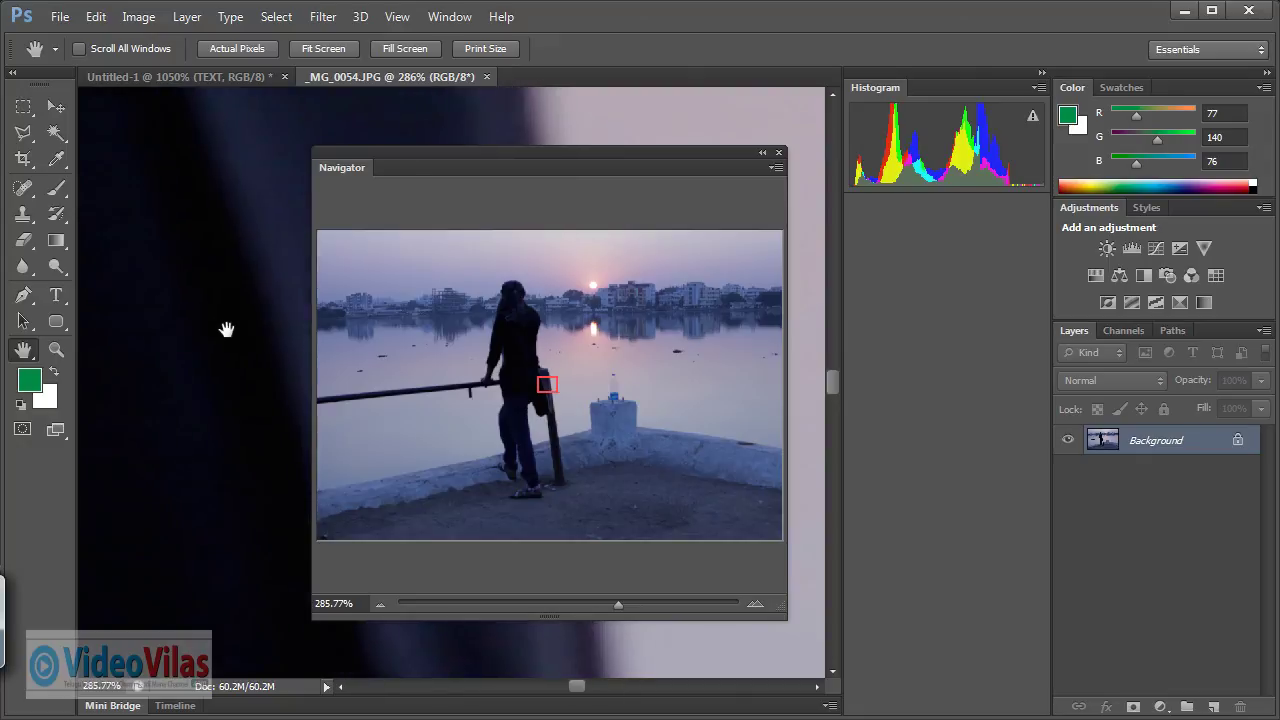
{"action": "mouse_move", "coordinate": [584, 160]}
{"action": "left_mouse_down"}
{"action": "mouse_move", "coordinate": [895, 170]}
{"action": "mouse_move", "coordinate": [961, 237]}
{"action": "left_mouse_up"}
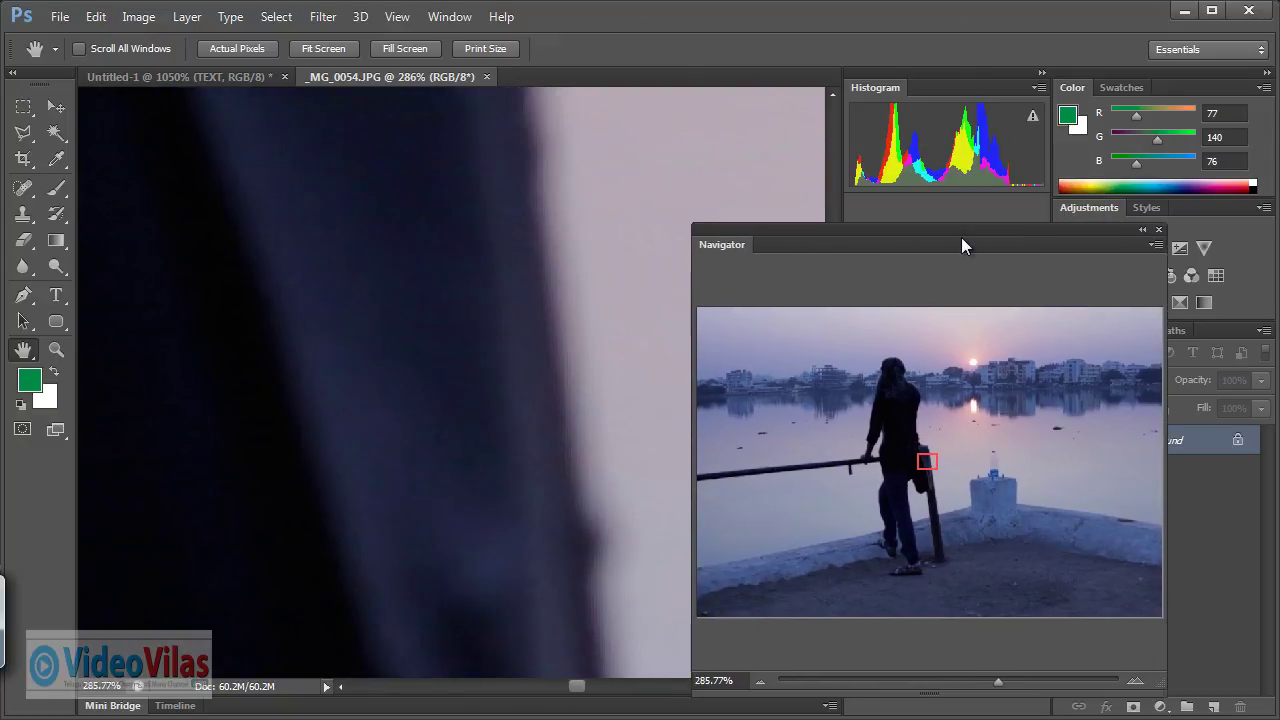
- Glance at the Window menu and flip between Untitled-1 and _MG_0054.JPG, ending on the photo
{"action": "left_click", "coordinate": [449, 17]}
{"action": "left_click", "coordinate": [392, 76]}
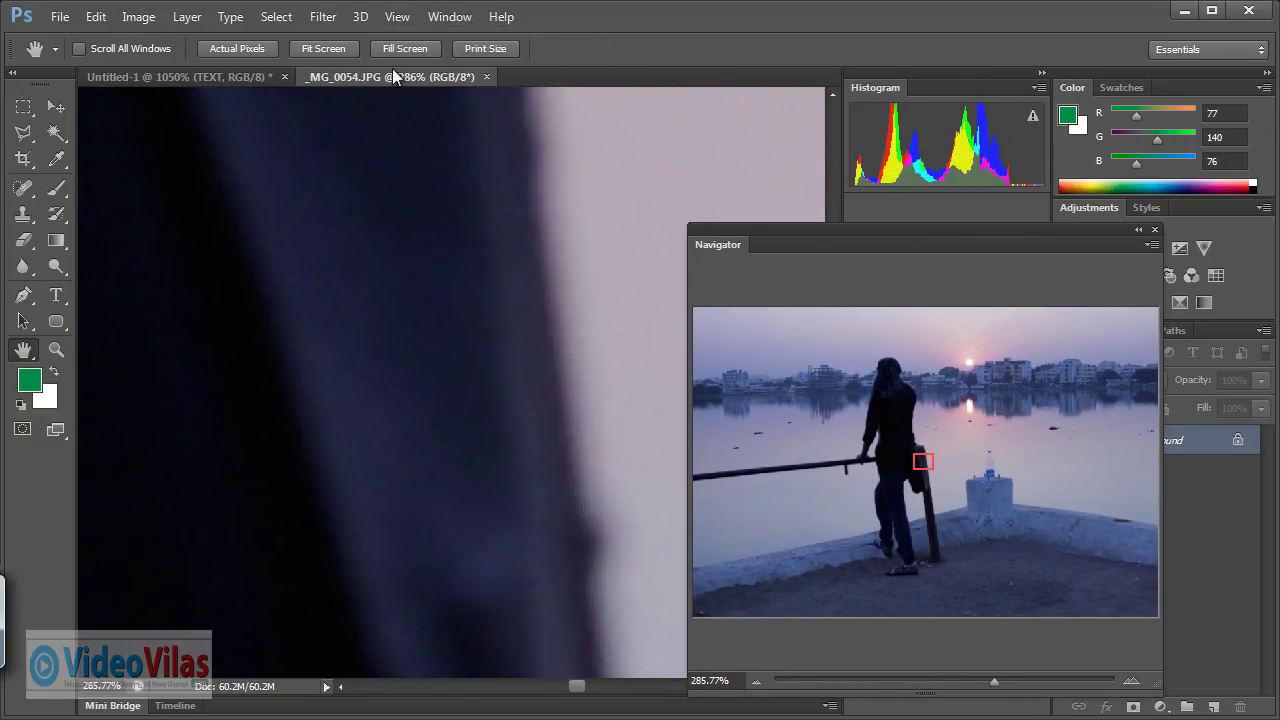
{"action": "left_click", "coordinate": [252, 75]}
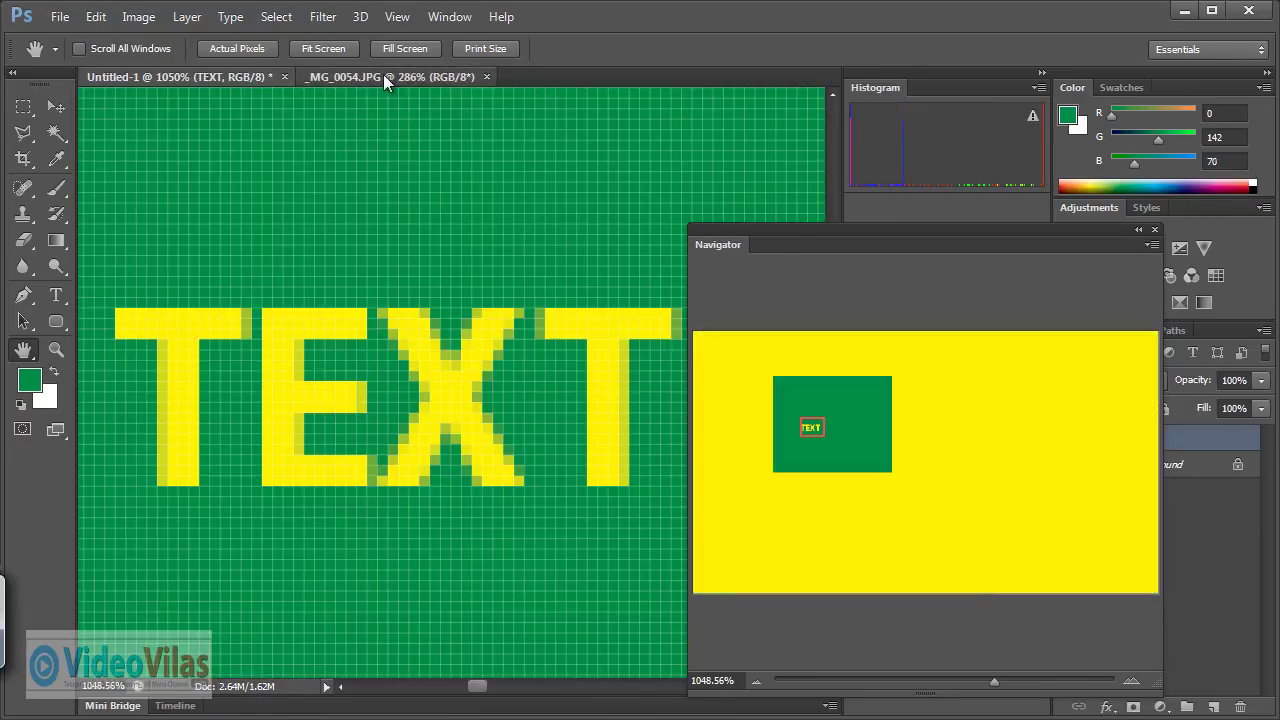
{"action": "left_click", "coordinate": [383, 74]}
{"action": "left_click", "coordinate": [232, 76]}
{"action": "left_click", "coordinate": [389, 76]}
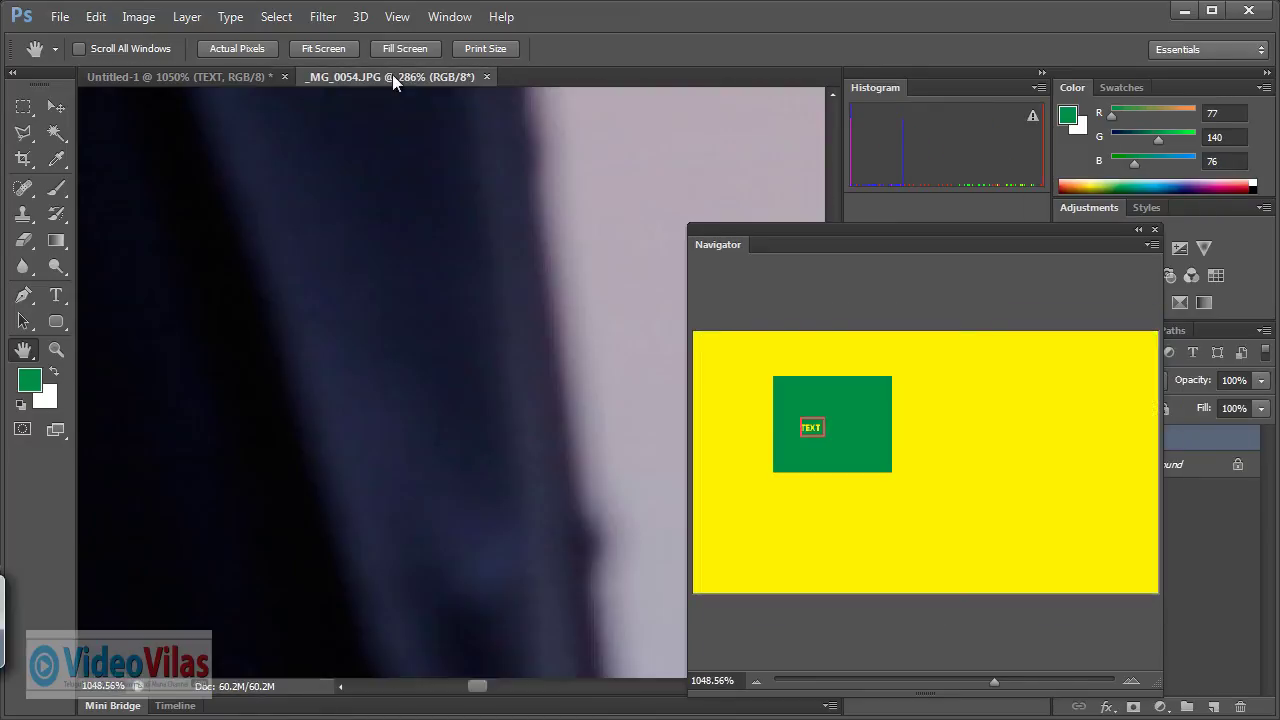